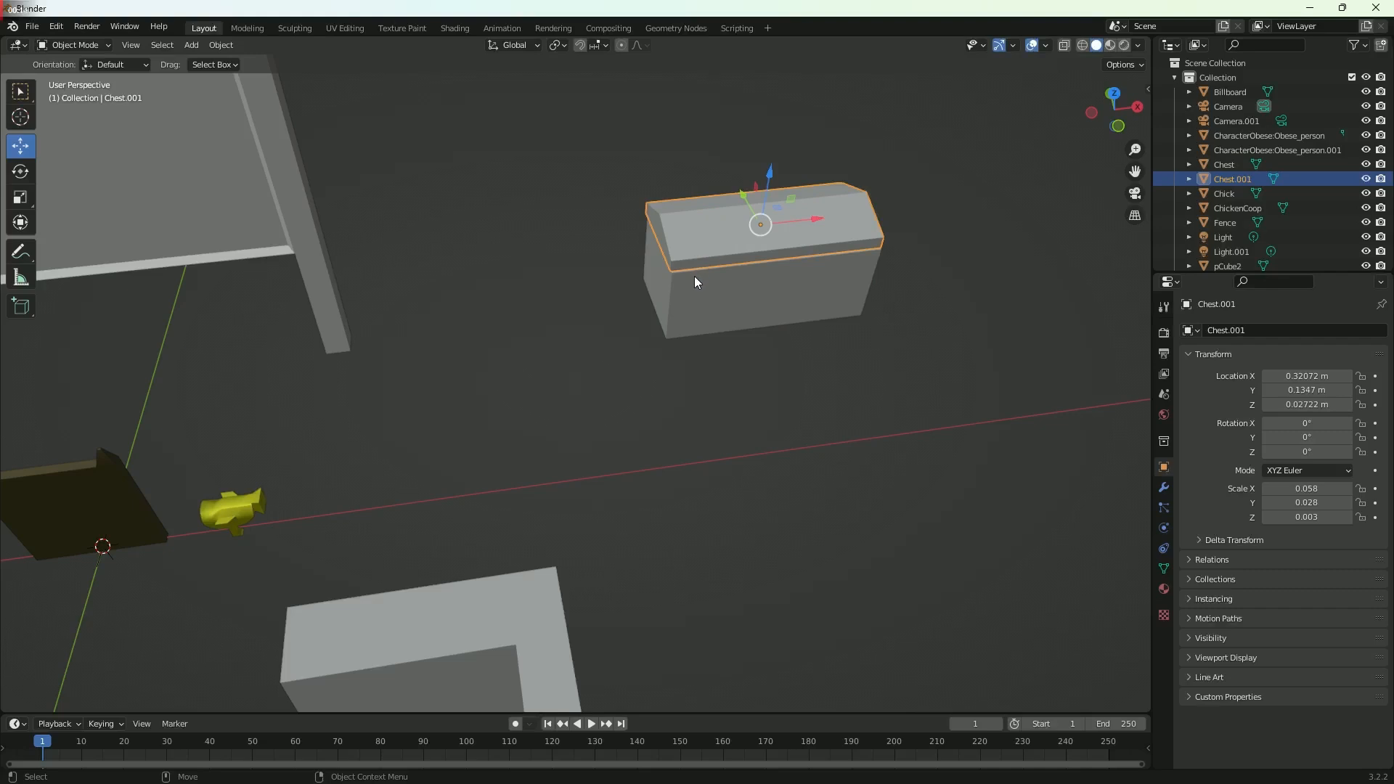
Try rotating the chest lid about its X axis, and undo the rotation
key("e")
left_click_drag(783, 225, 709, 136)
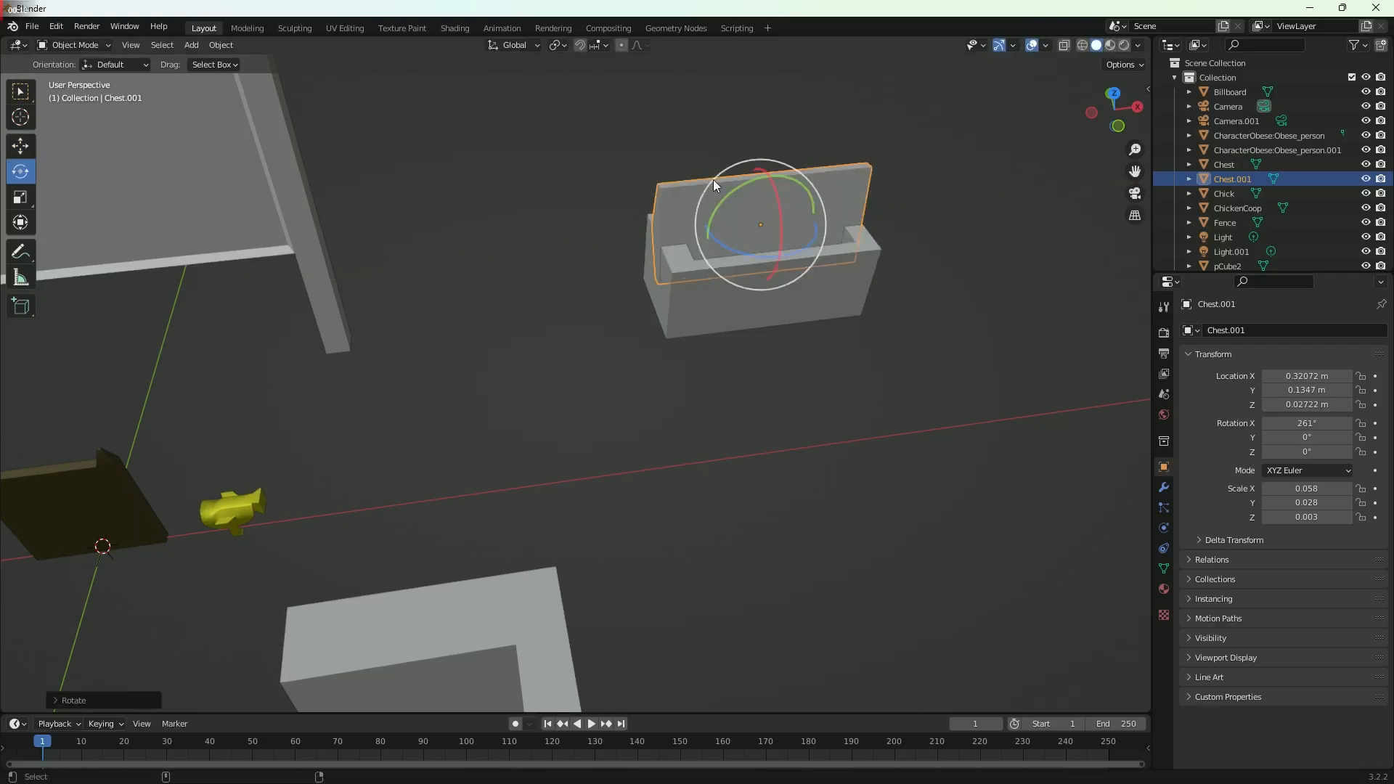
key("ctrl+z")
Compare the origin points of the chest base and the chest lid
left_click(696, 264)
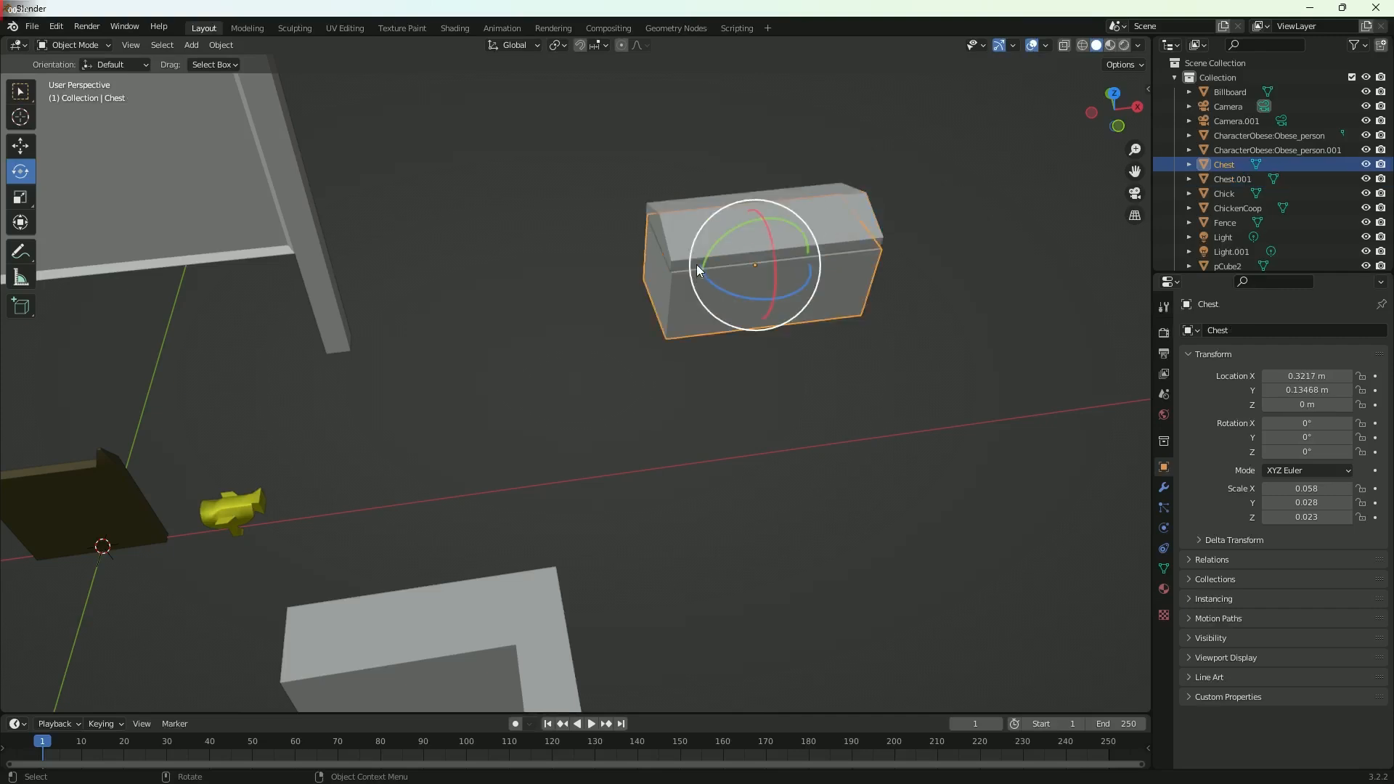
left_click(687, 240)
left_click(681, 297)
left_click(684, 239)
left_click(678, 304)
left_click(660, 212)
Switch to Unreal Editor and place the Chest_Chest and Chest_Chest_001 meshes together on the floor beside the flat platform
key("alt+Tab")
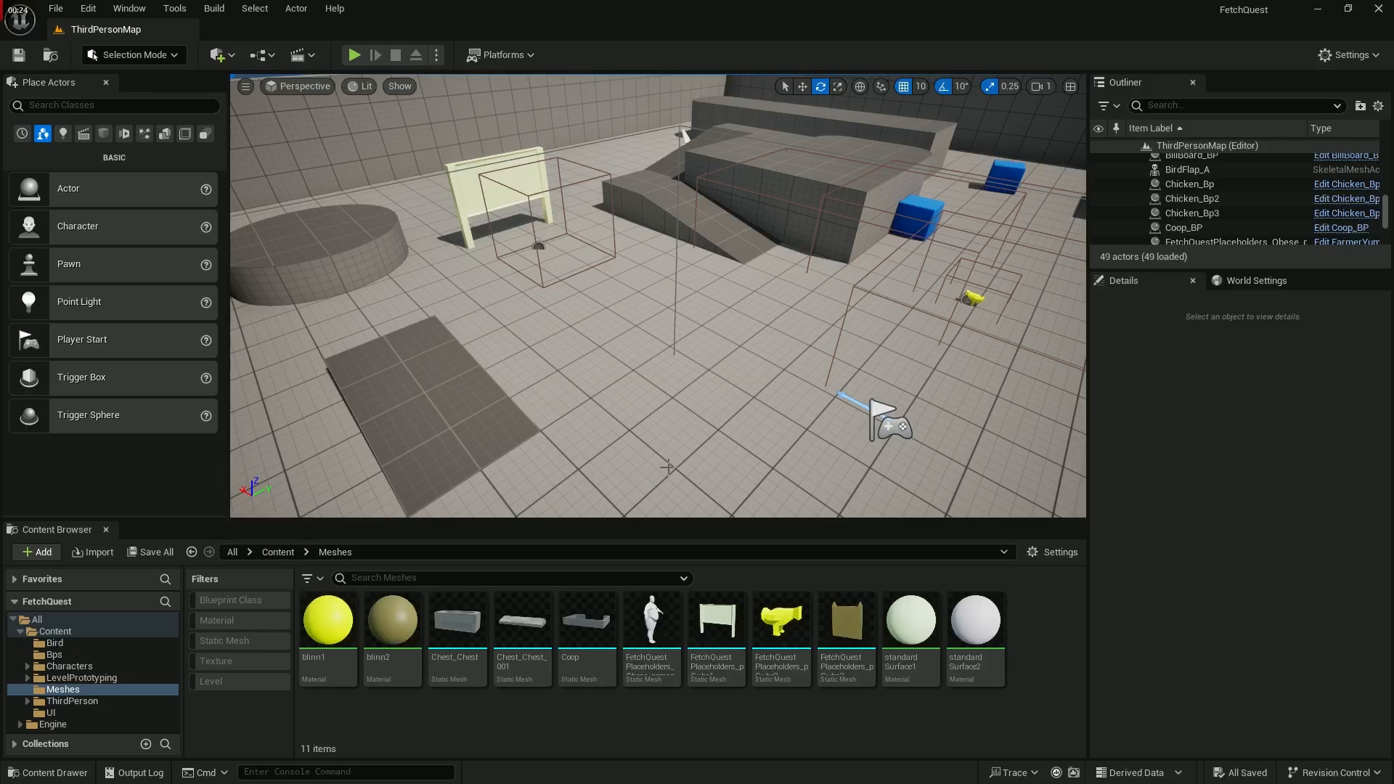
left_click(462, 636)
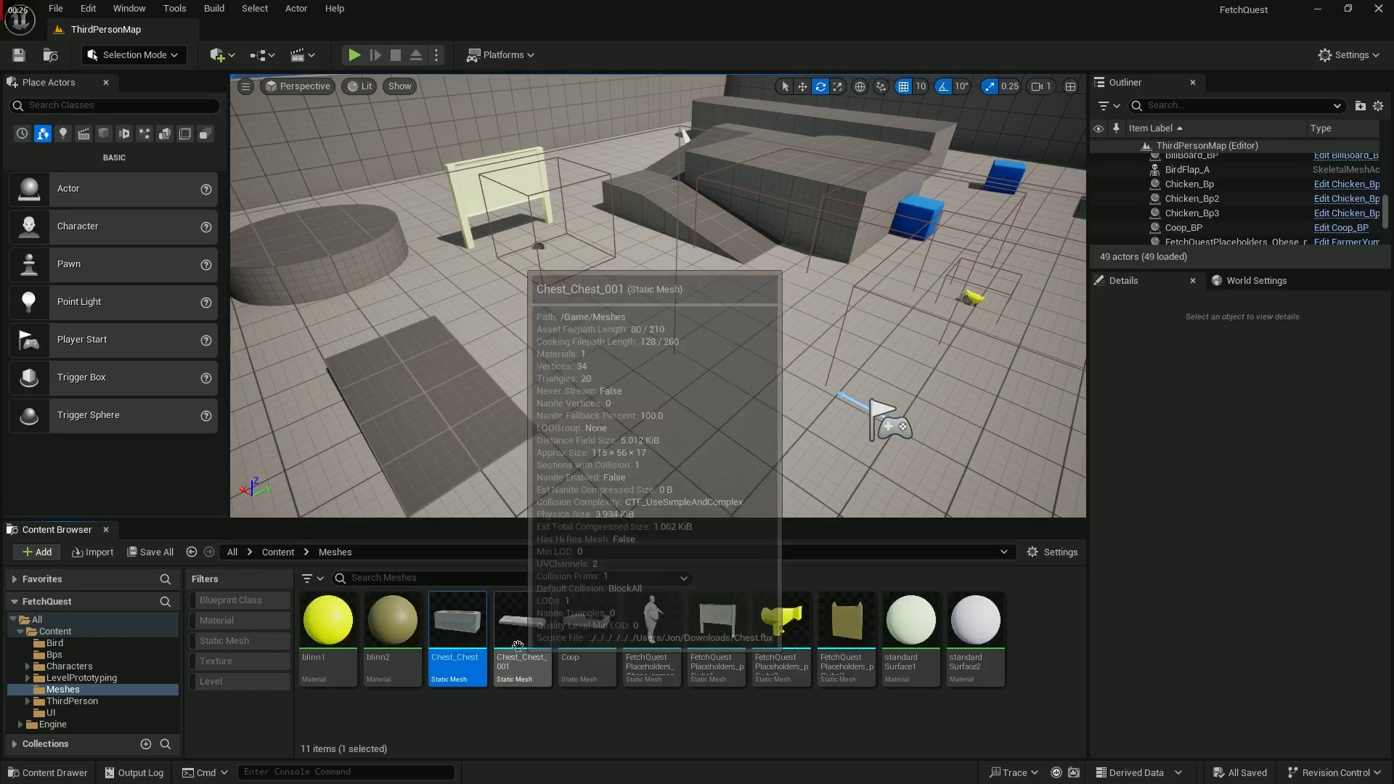
left_click(518, 645, "shift")
left_click_drag(524, 637, 680, 412)
scroll(557, 416, "up", 3)
right_click_drag(555, 416, 436, 491)
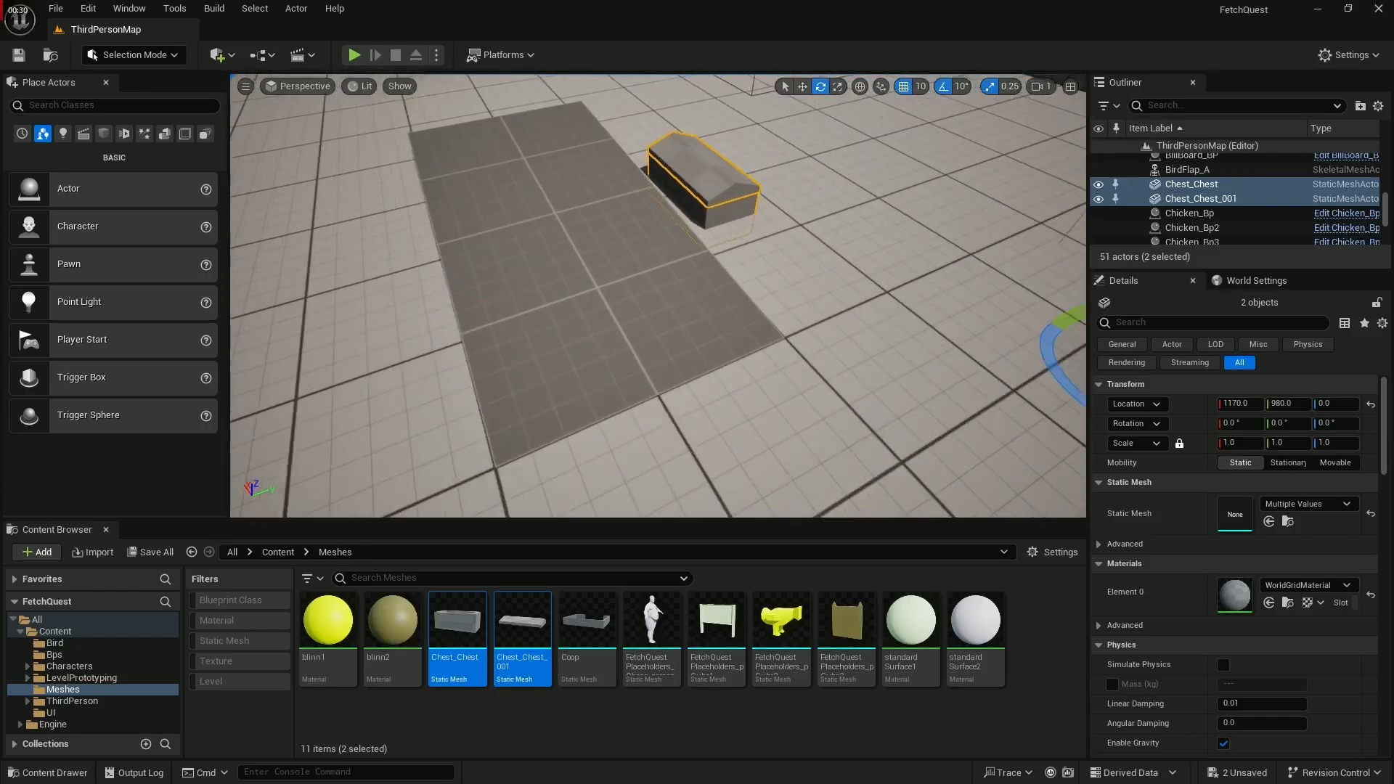
right_click_drag(610, 411, 665, 339)
Try rotating the placed chest lid about 90° around its current pivot, and undo the rotation
left_click(643, 289)
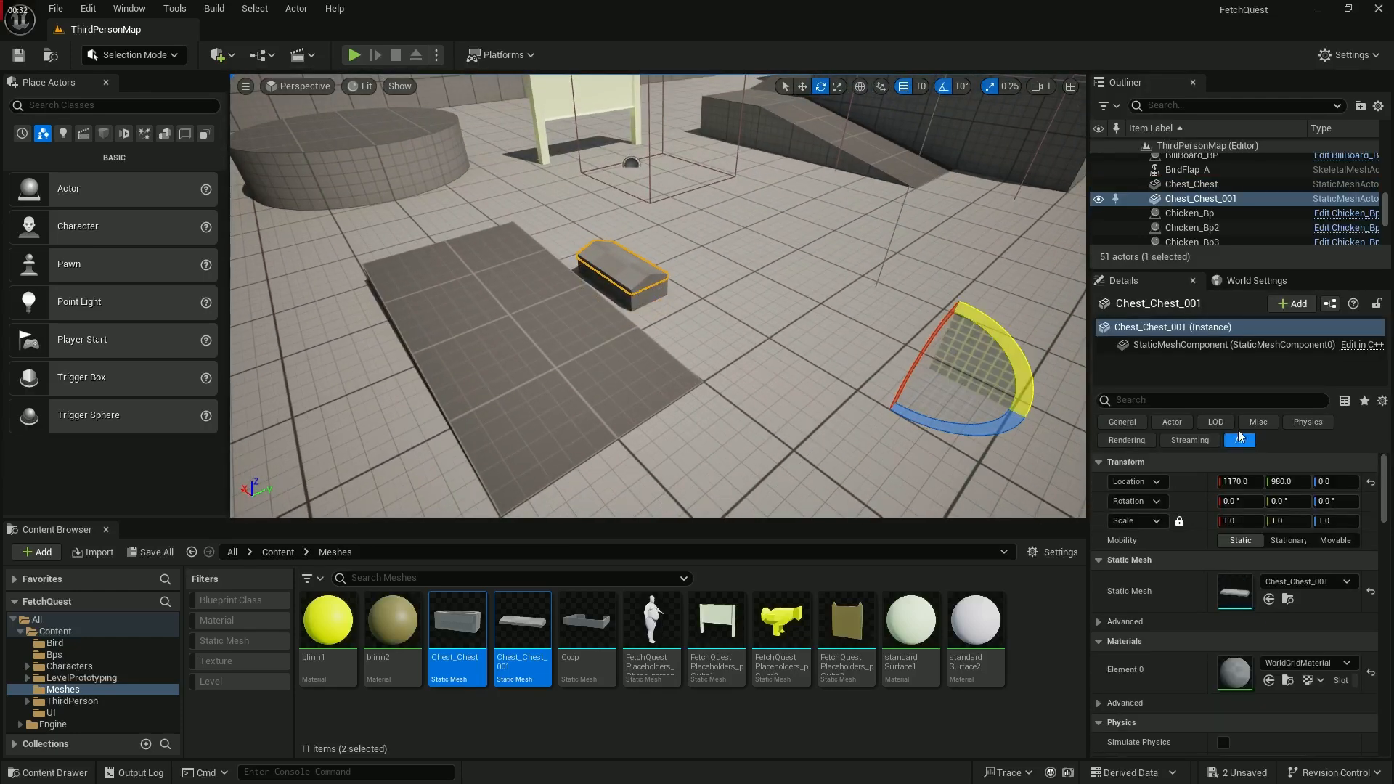
left_click_drag(927, 356, 965, 298)
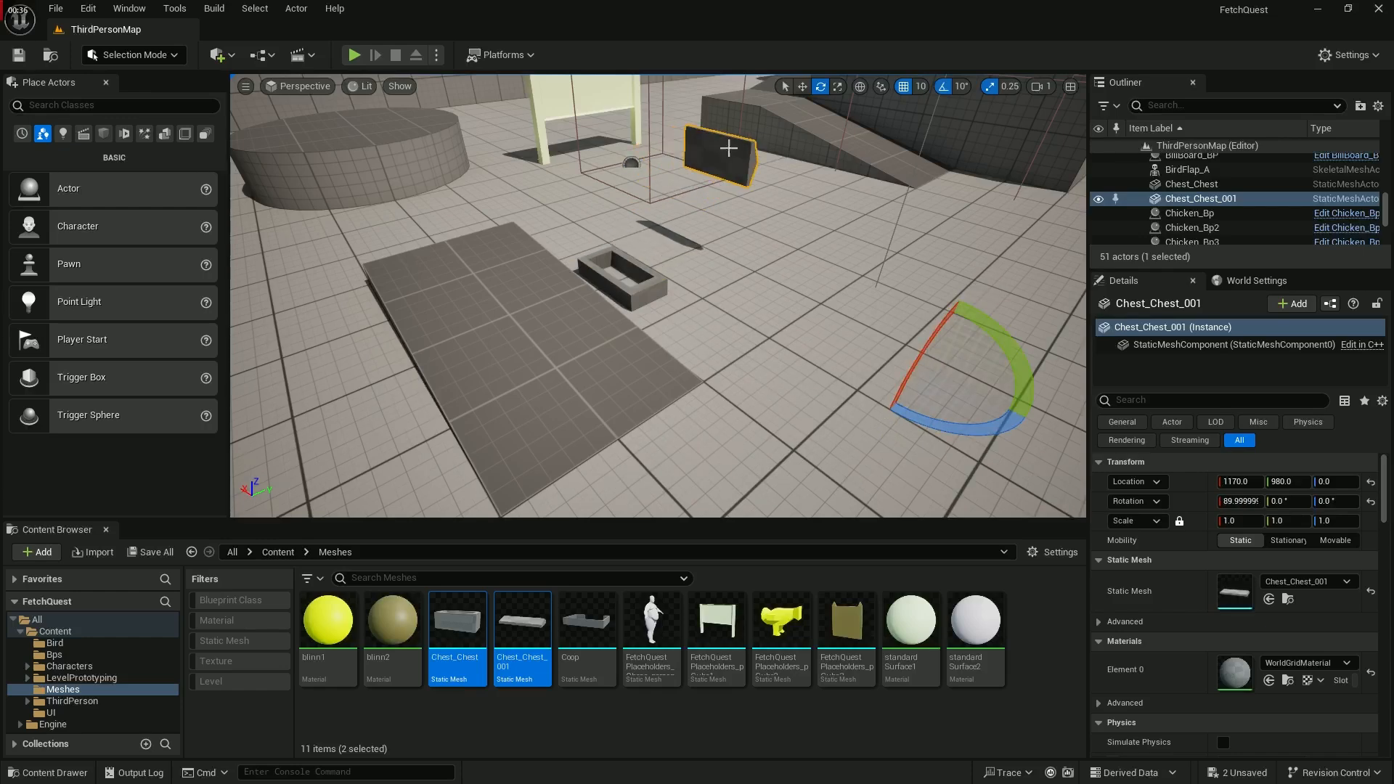
key("ctrl+z")
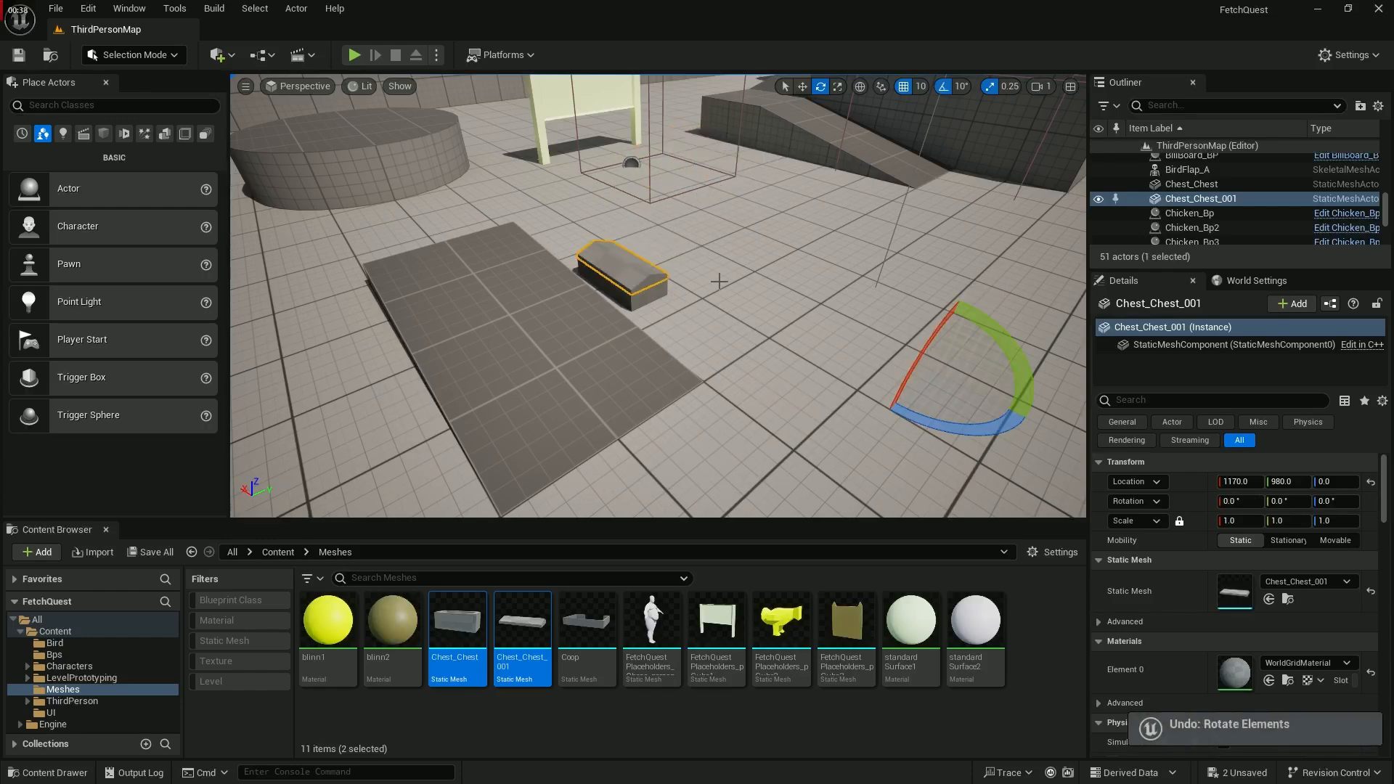
Frame the chest lid and start Edit Pivot on it in Modeling mode
key("f")
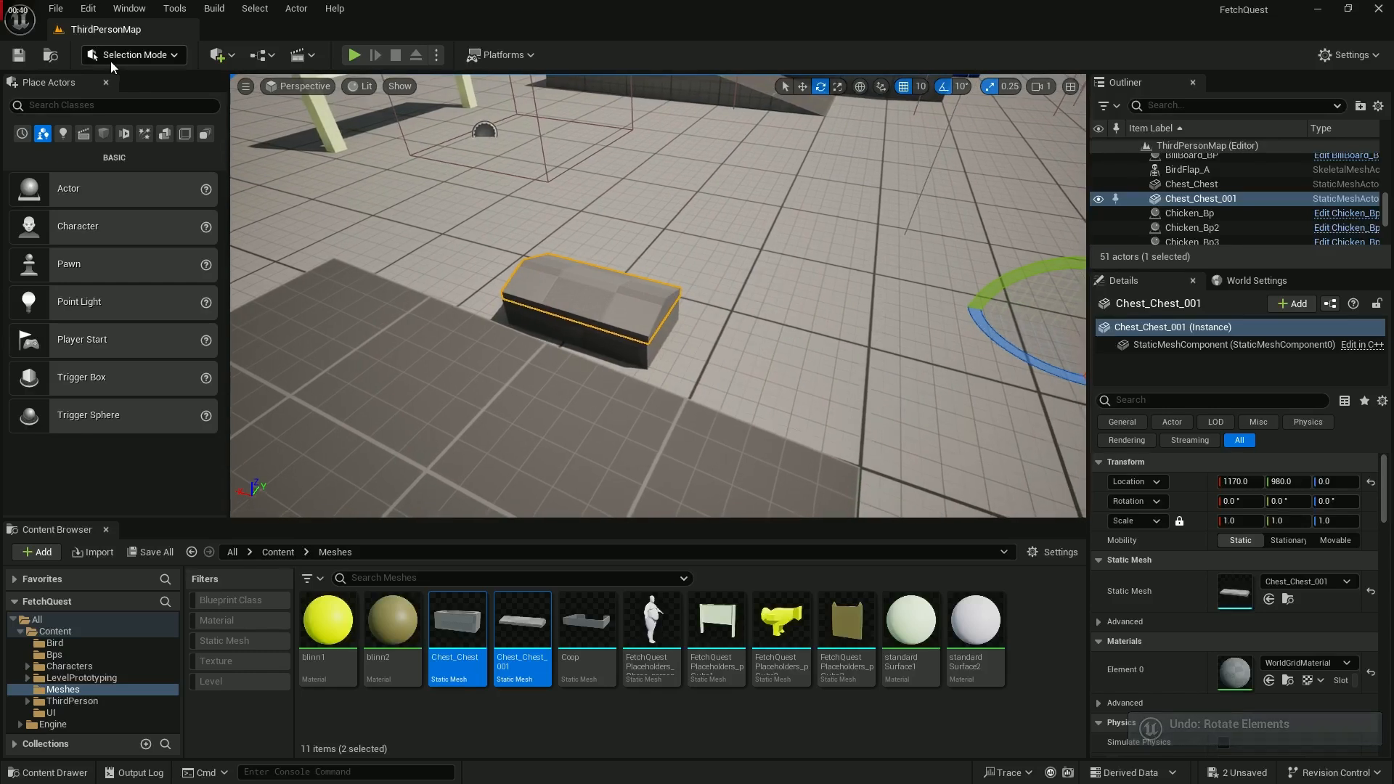
left_click(111, 55)
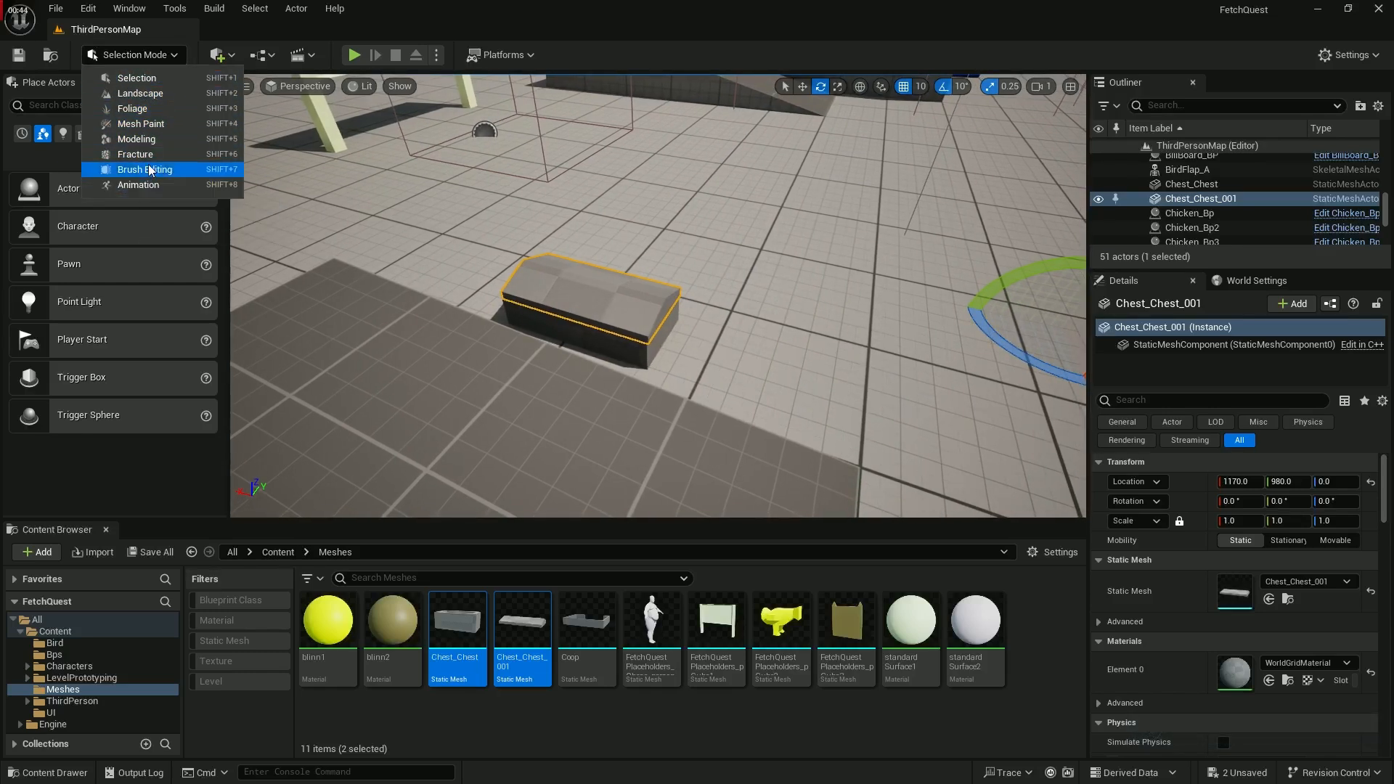
left_click(138, 140)
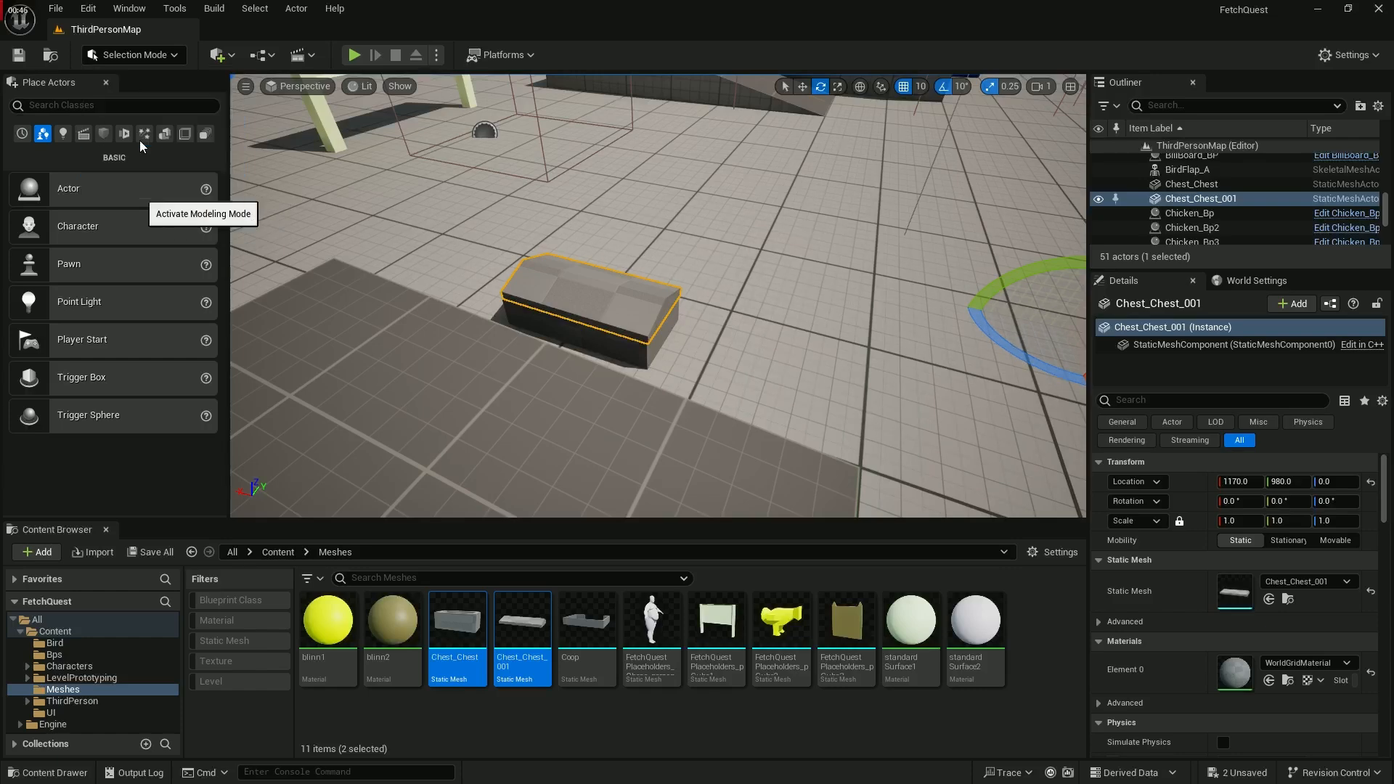
left_click(24, 195)
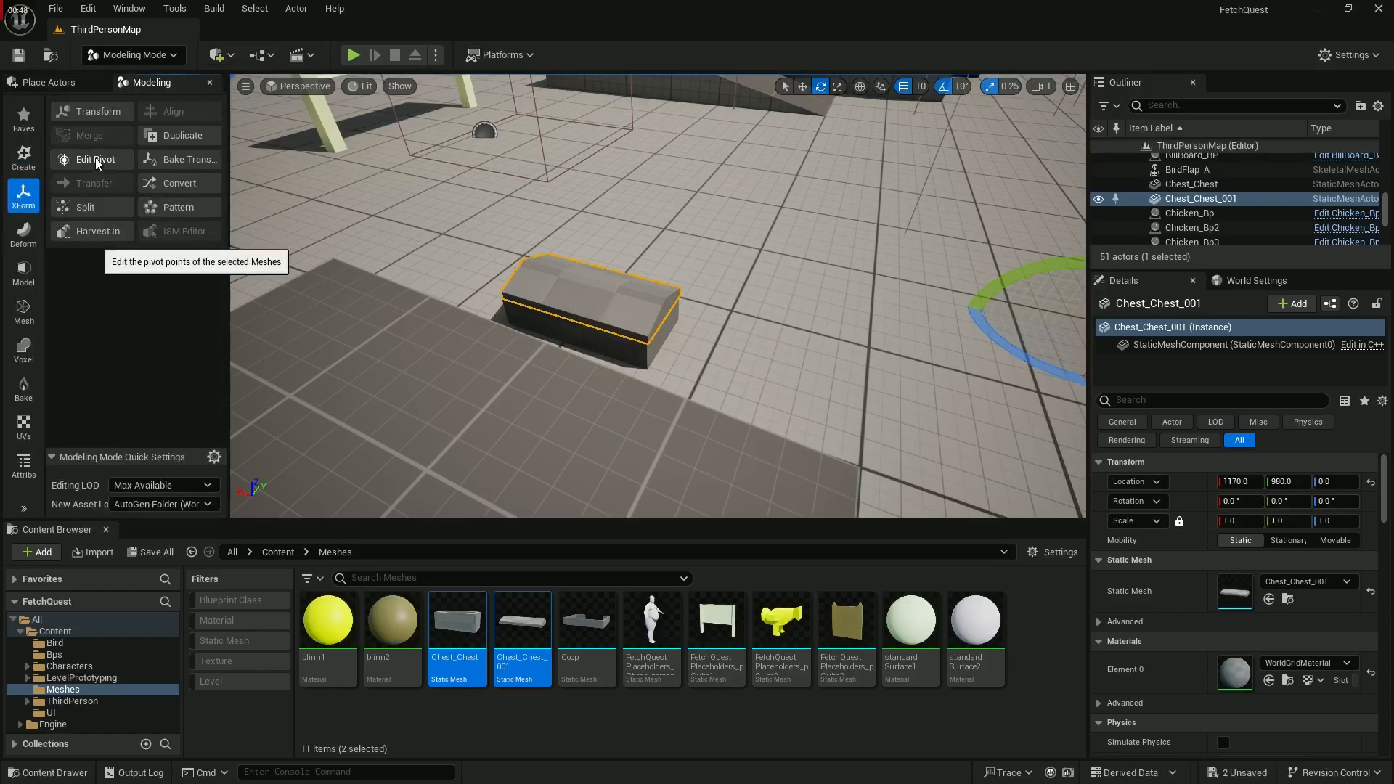
left_click(95, 159)
Put the lid's pivot at the Right box position and lower it 10 units to Z about 22.42
right_click_drag(654, 290, 385, 282)
left_click(101, 274)
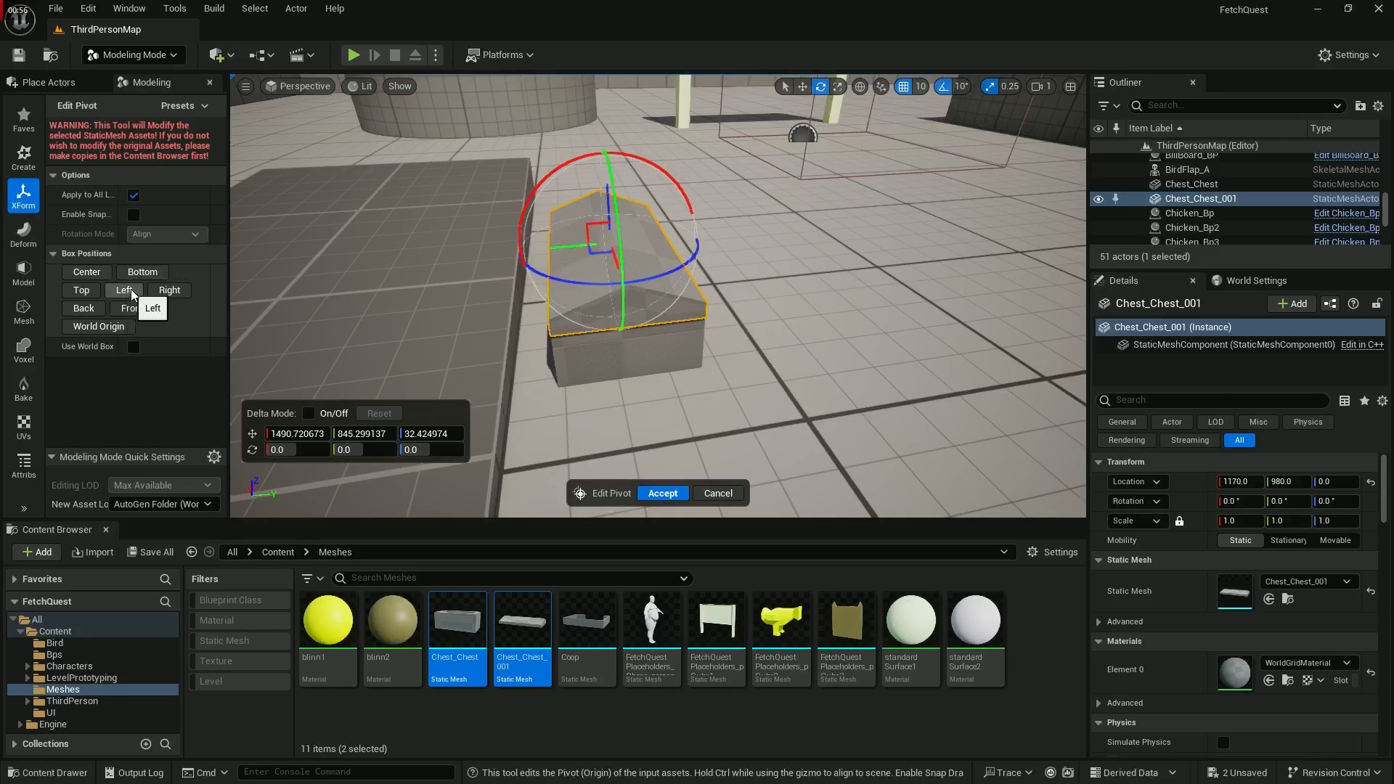
left_click(170, 289)
right_click_drag(436, 305, 414, 272)
right_click_drag(487, 200, 506, 197)
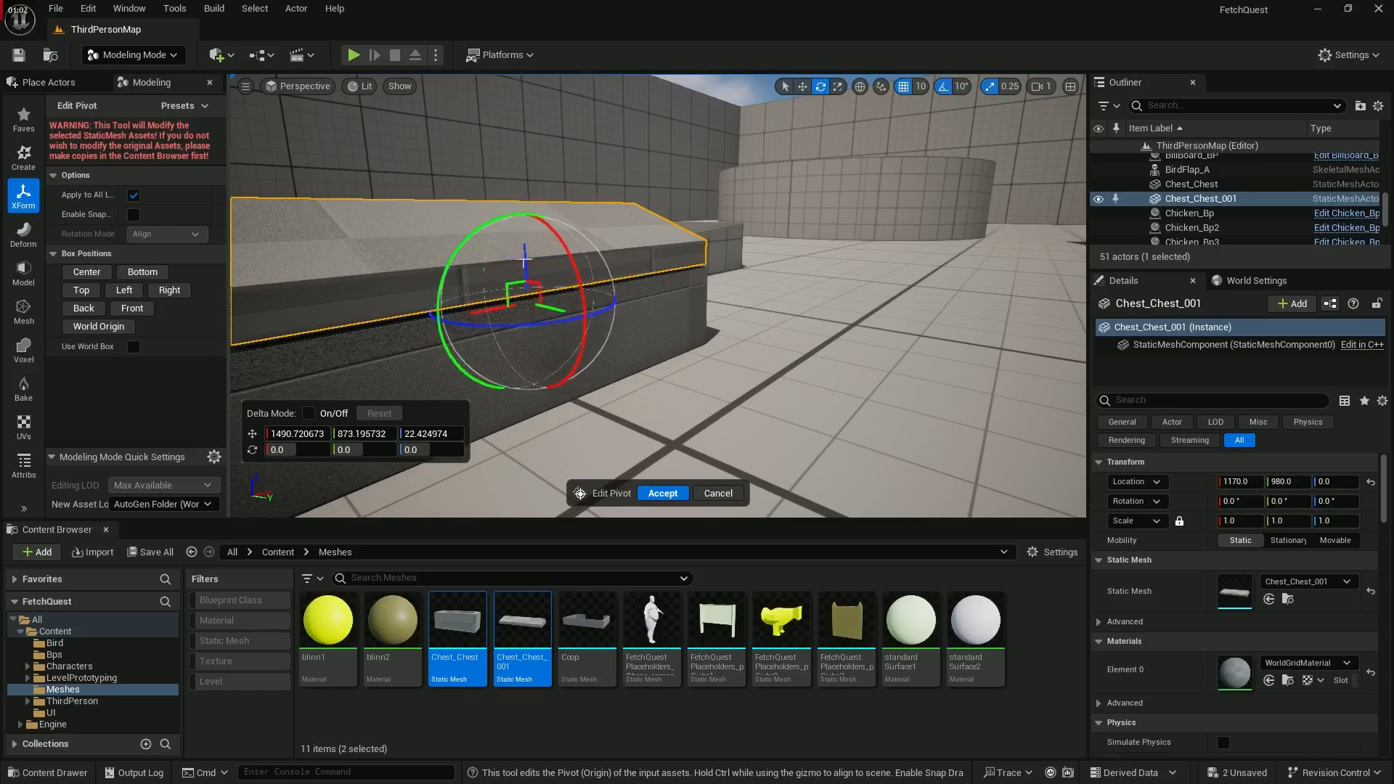
Fine-tune the lid's pivot height to Z about 23.77 without snapping, restore grid and rotation snapping, and accept the pivot
right_click_drag(524, 259, 899, 101)
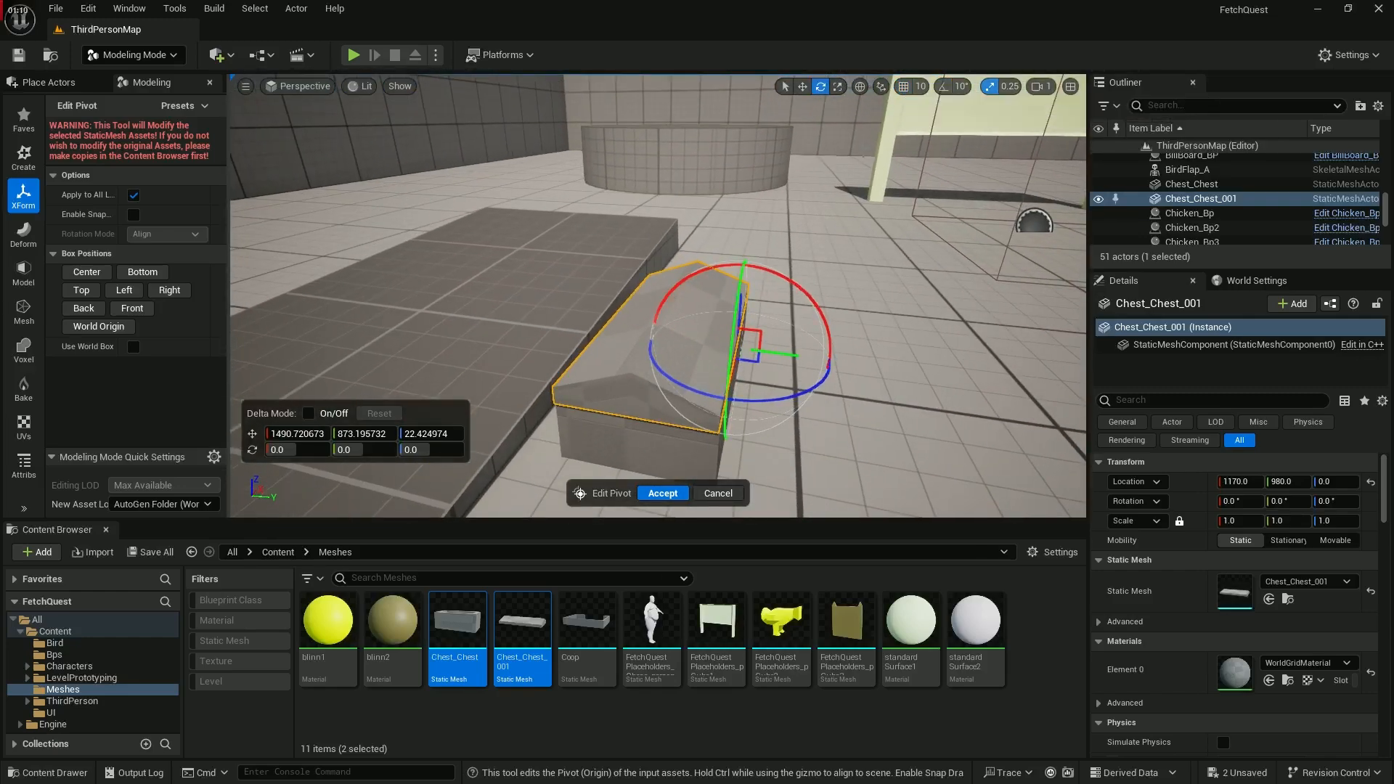
right_click_drag(784, 248, 623, 215)
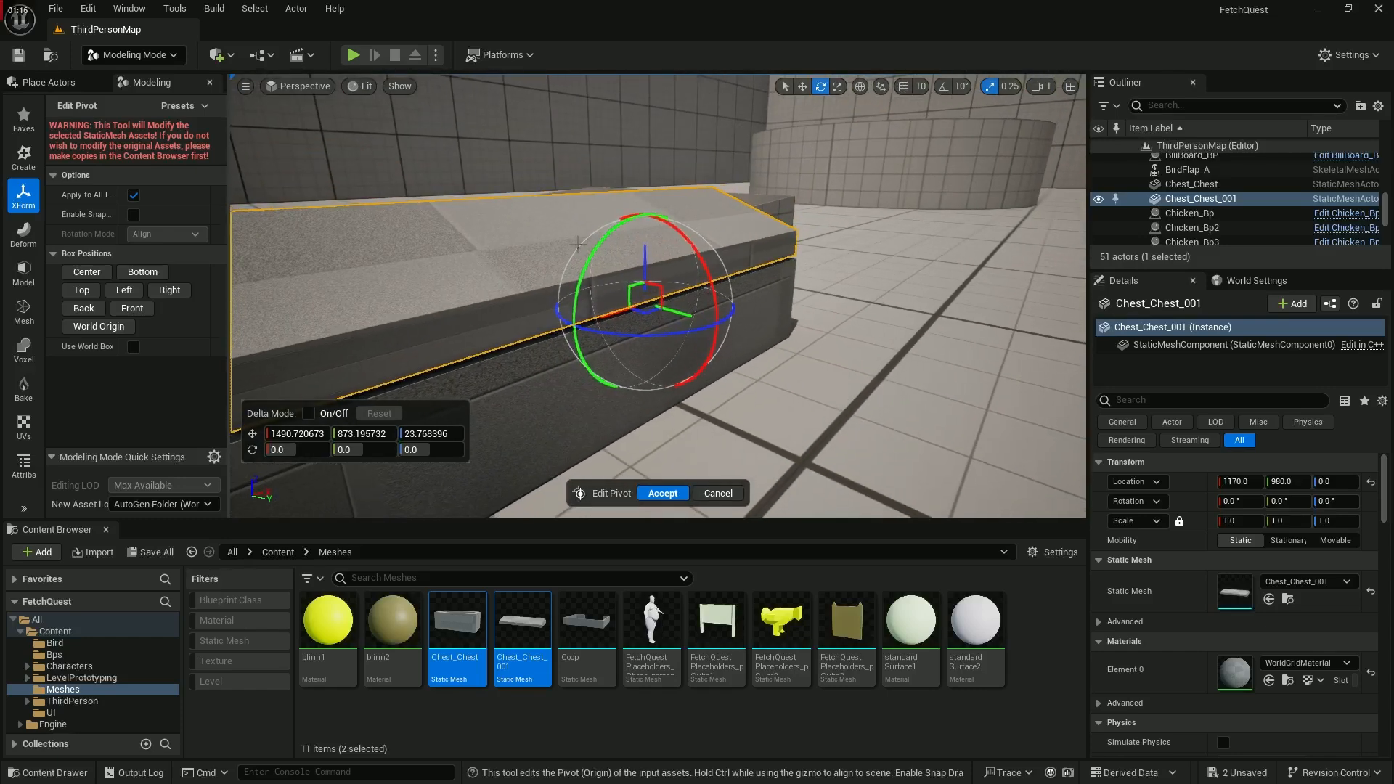
left_click(920, 89)
left_click(904, 88)
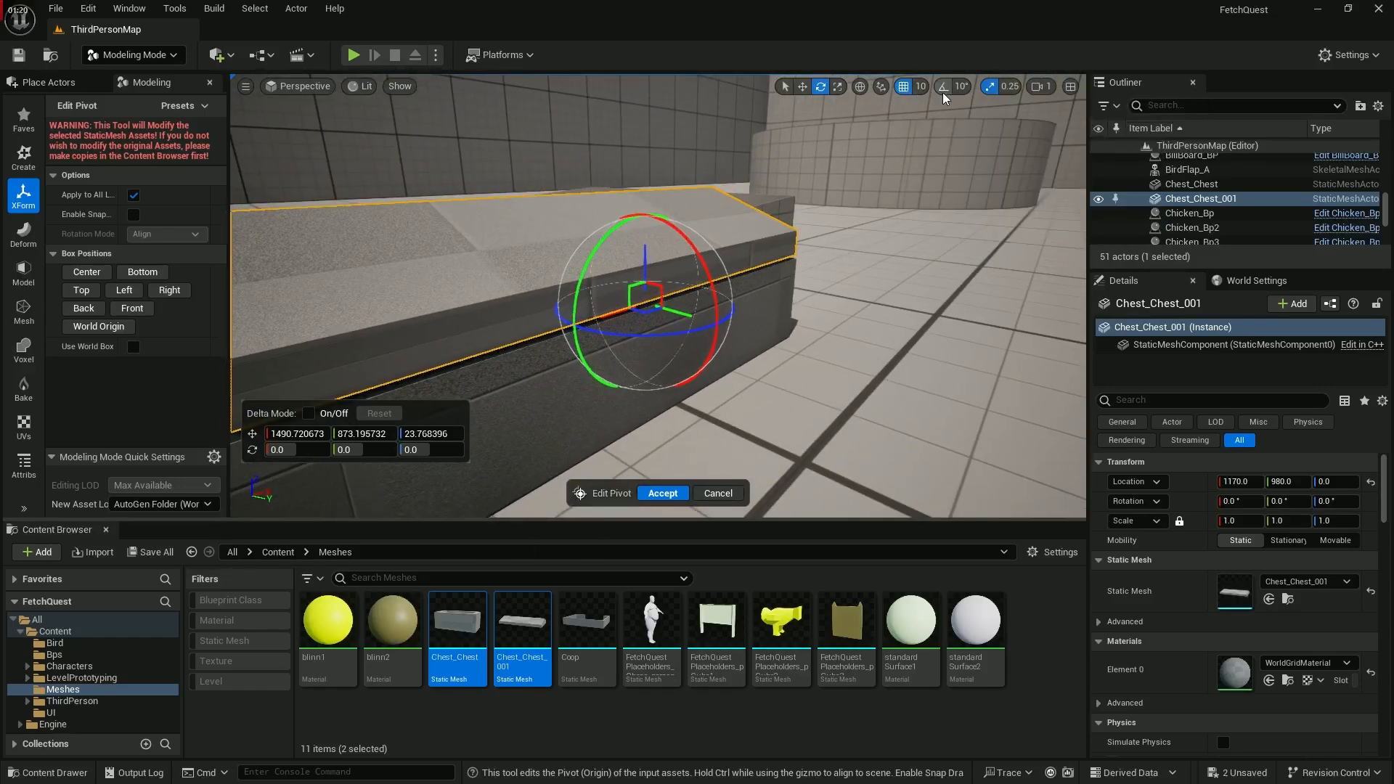
left_click(944, 90)
left_click(655, 494)
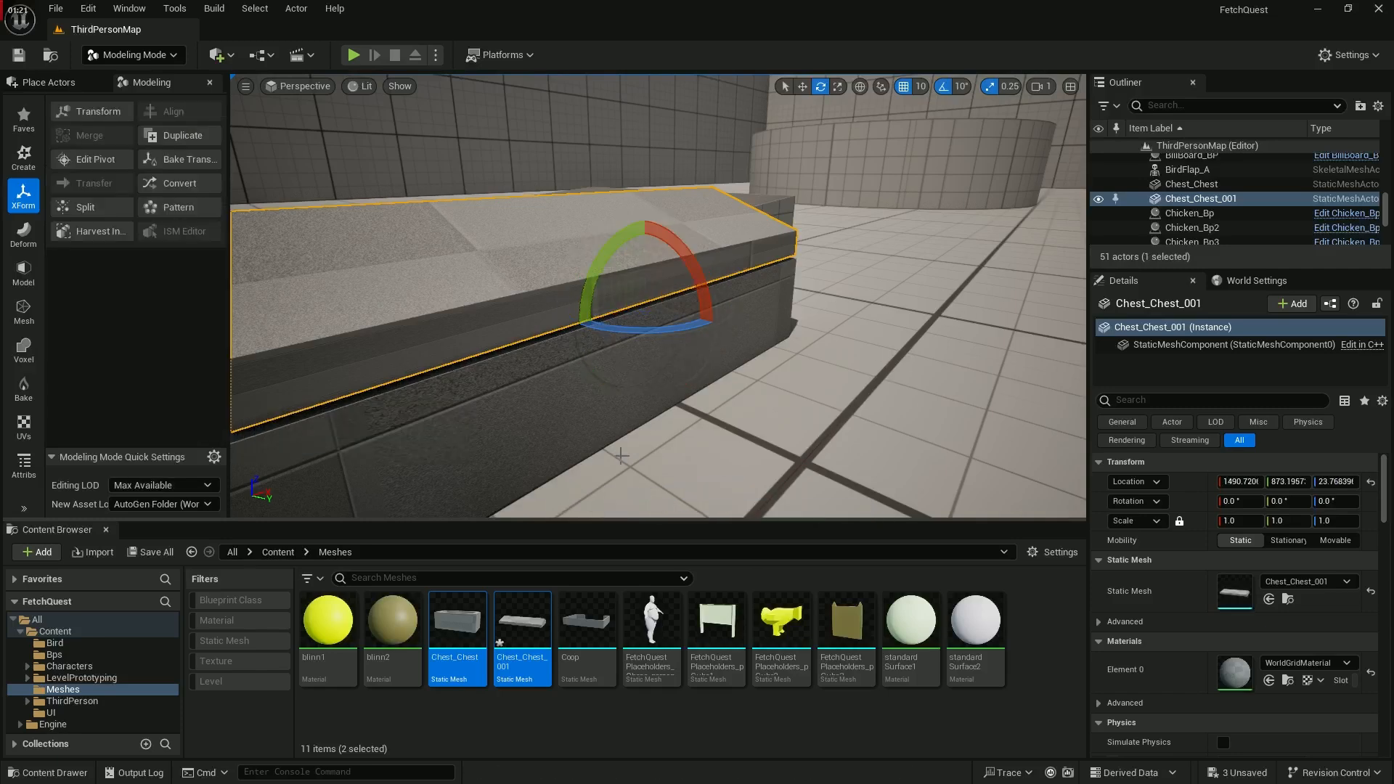
Set the chest base's pivot to the Bottom box position, accept it, and return to Selection mode
left_click(579, 395)
left_click(97, 160)
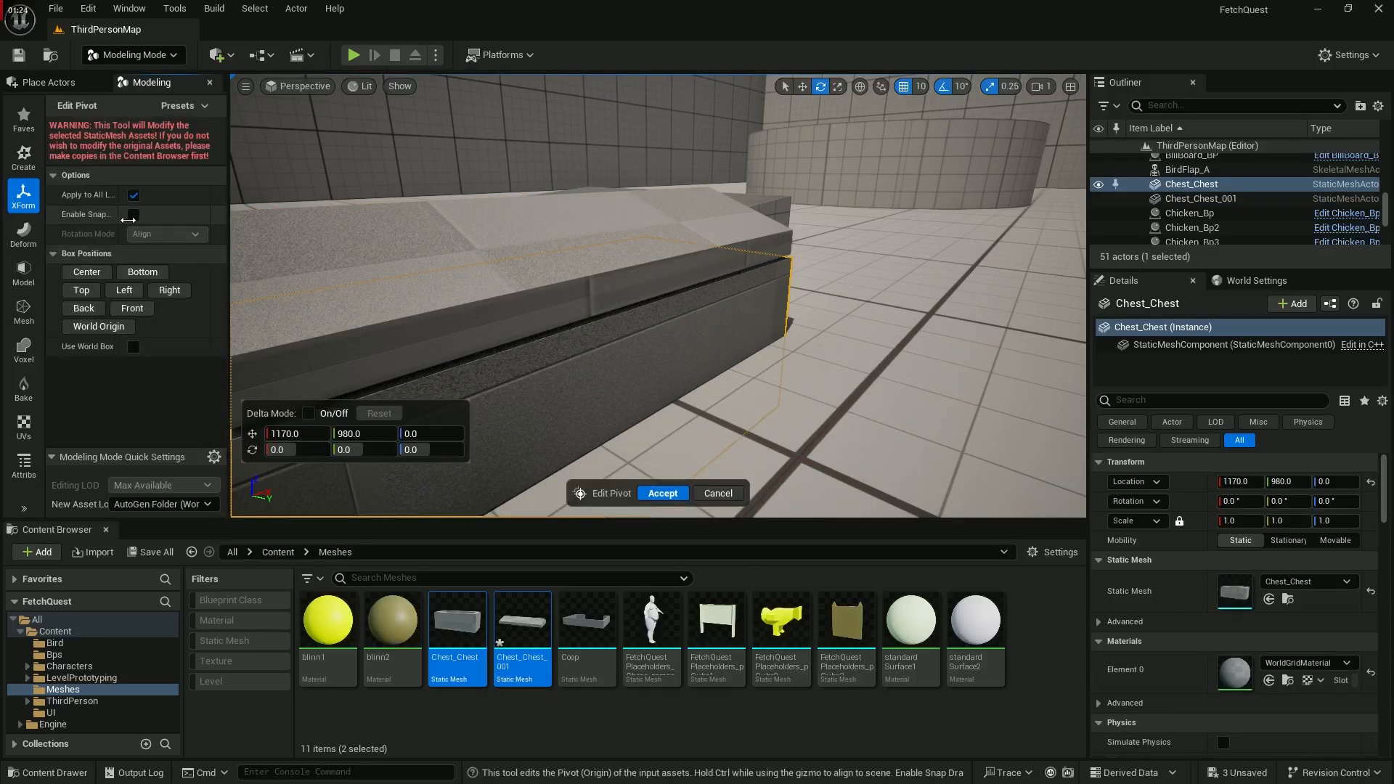
left_click(144, 272)
scroll(523, 378, "down", 6)
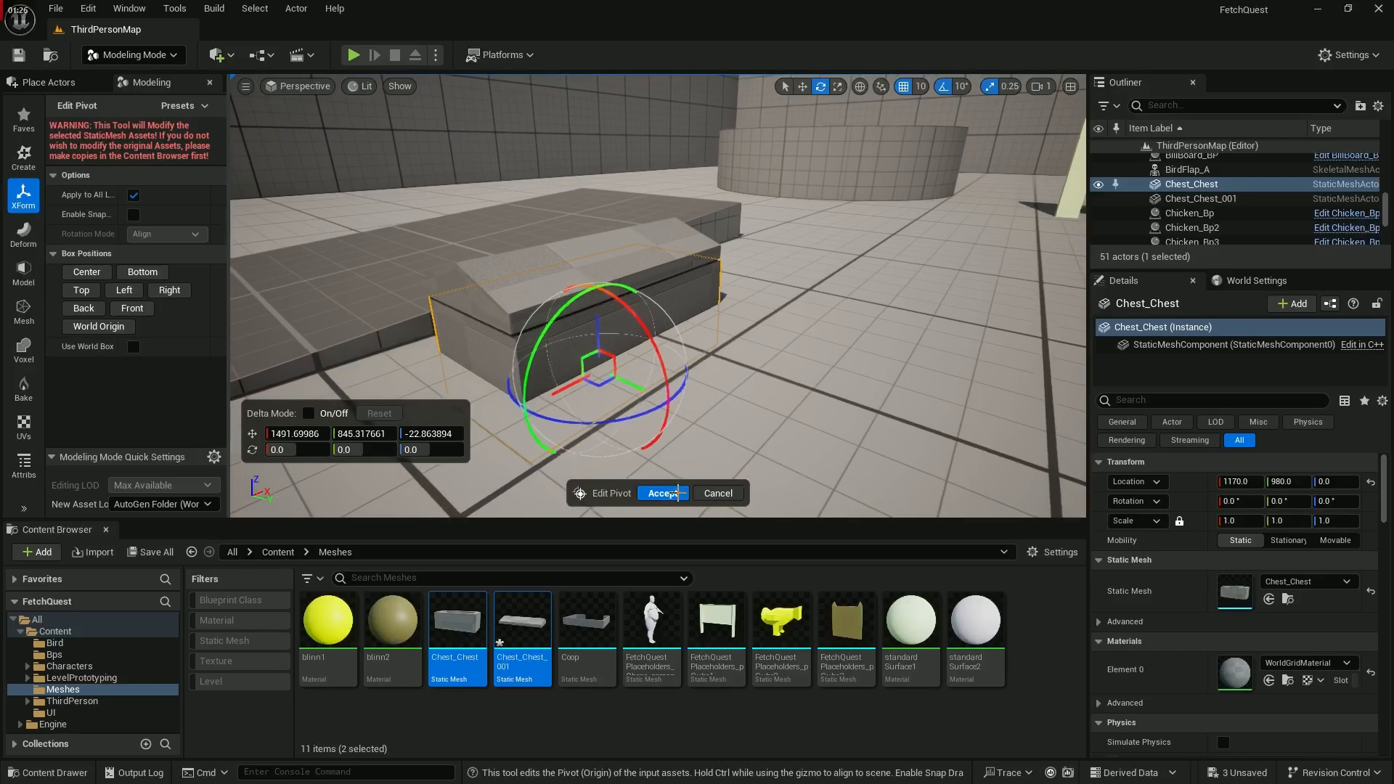
left_click(641, 496)
left_click(133, 56)
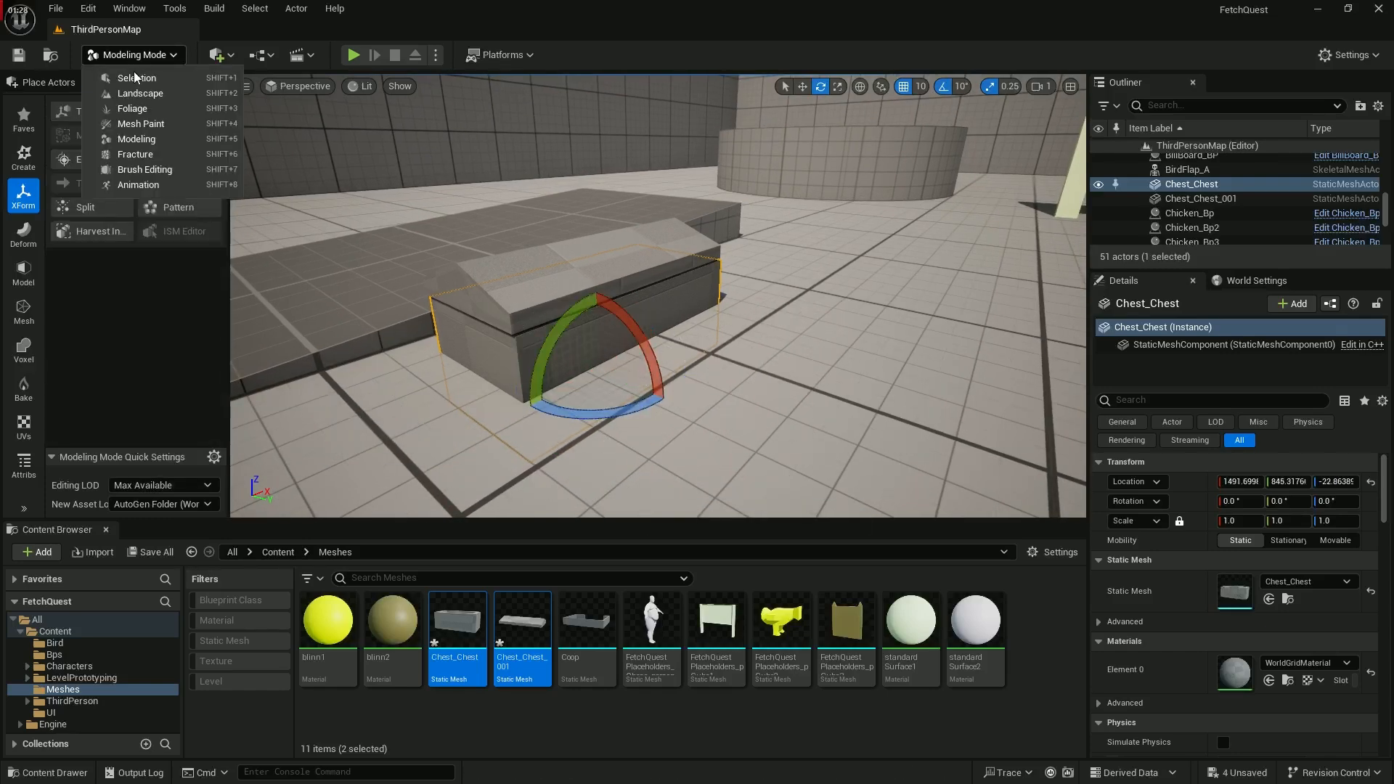
left_click(137, 77)
Test rotating the chest lid around its new hinge-side pivot, and undo the rotation
left_click_drag(560, 270, 690, 270, "alt")
right_click_drag(560, 269, 560, 270)
key("d")
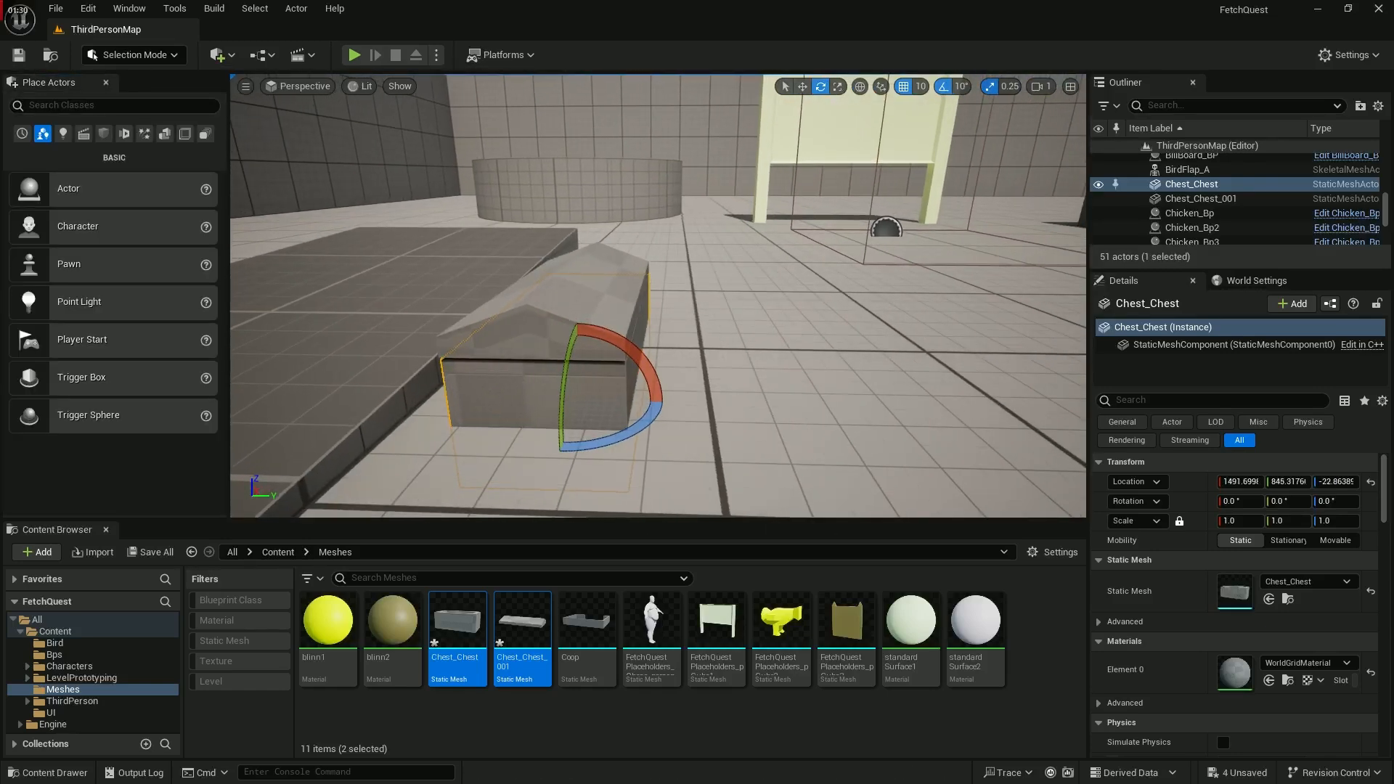
left_click(601, 329)
mouse_move(672, 236)
left_mouse_down()
mouse_move(739, 301)
mouse_move(715, 236)
mouse_move(654, 214)
mouse_move(726, 298)
mouse_move(674, 240)
left_mouse_up()
key("ctrl+z")
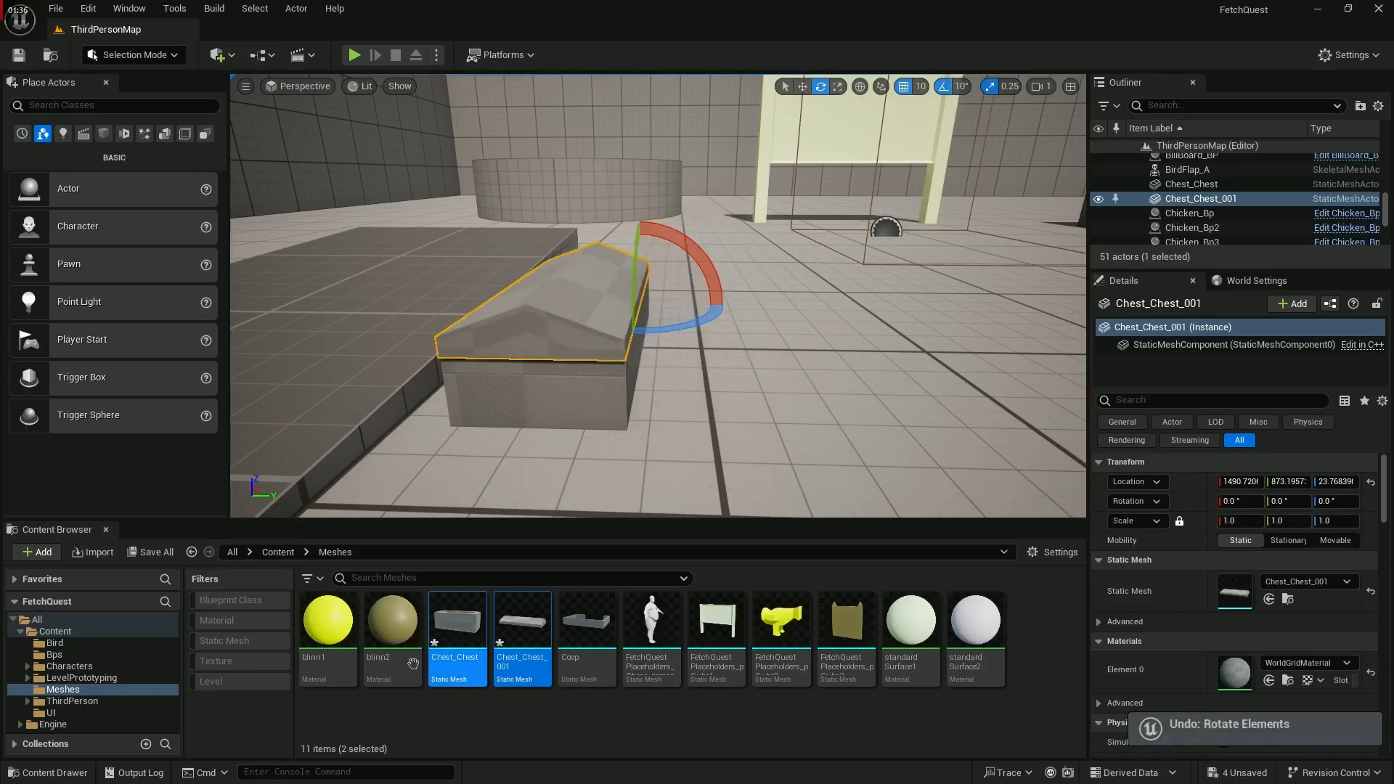
Create an Actor Blueprint class named TreasureChest_BP in the Bps folder and open it
left_click(89, 655)
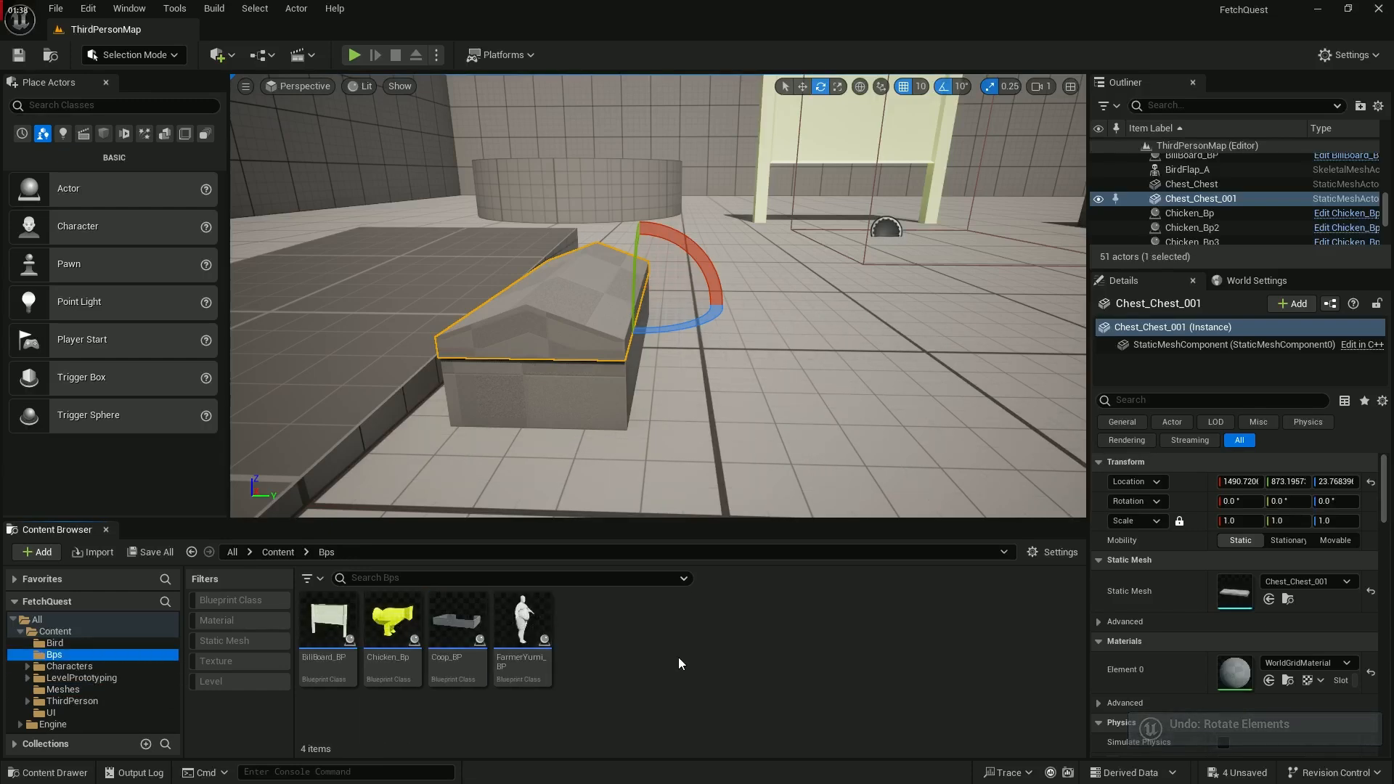
right_click(626, 663)
left_click(691, 231)
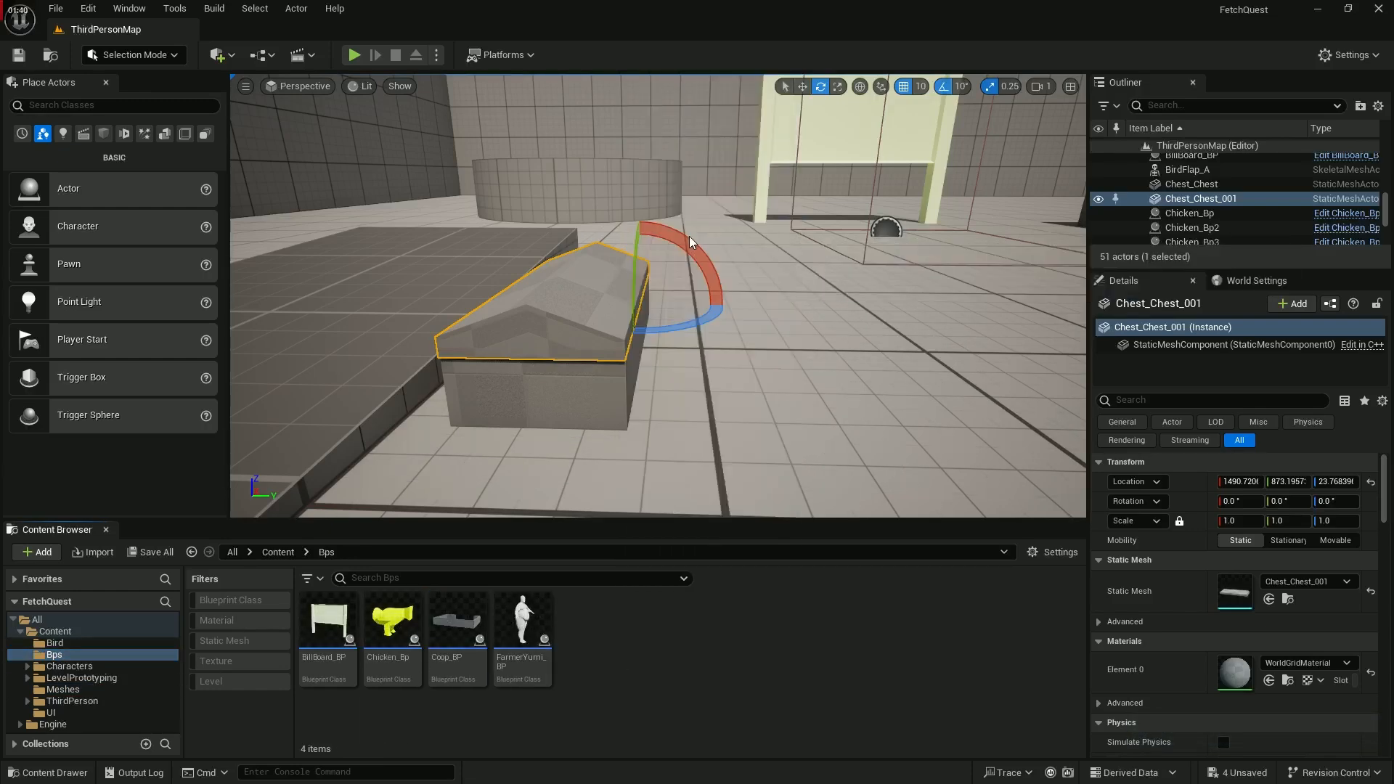
left_click(555, 293)
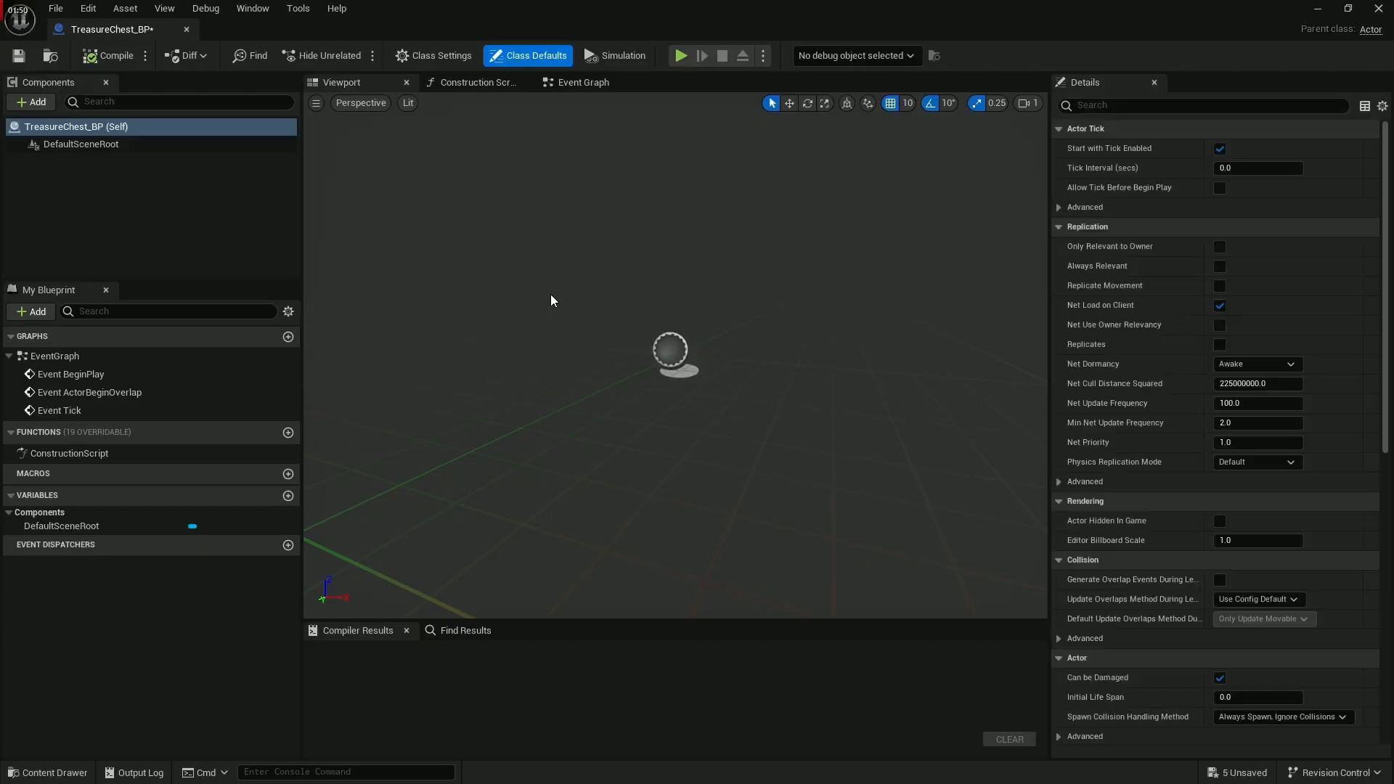
Float the Blueprint editor above the Content Browser and add the Chest_Chest and Chest_Chest_001 meshes from the Meshes folder as components
left_click_drag(301, 182, 197, 181)
left_click_drag(491, 29, 629, 62)
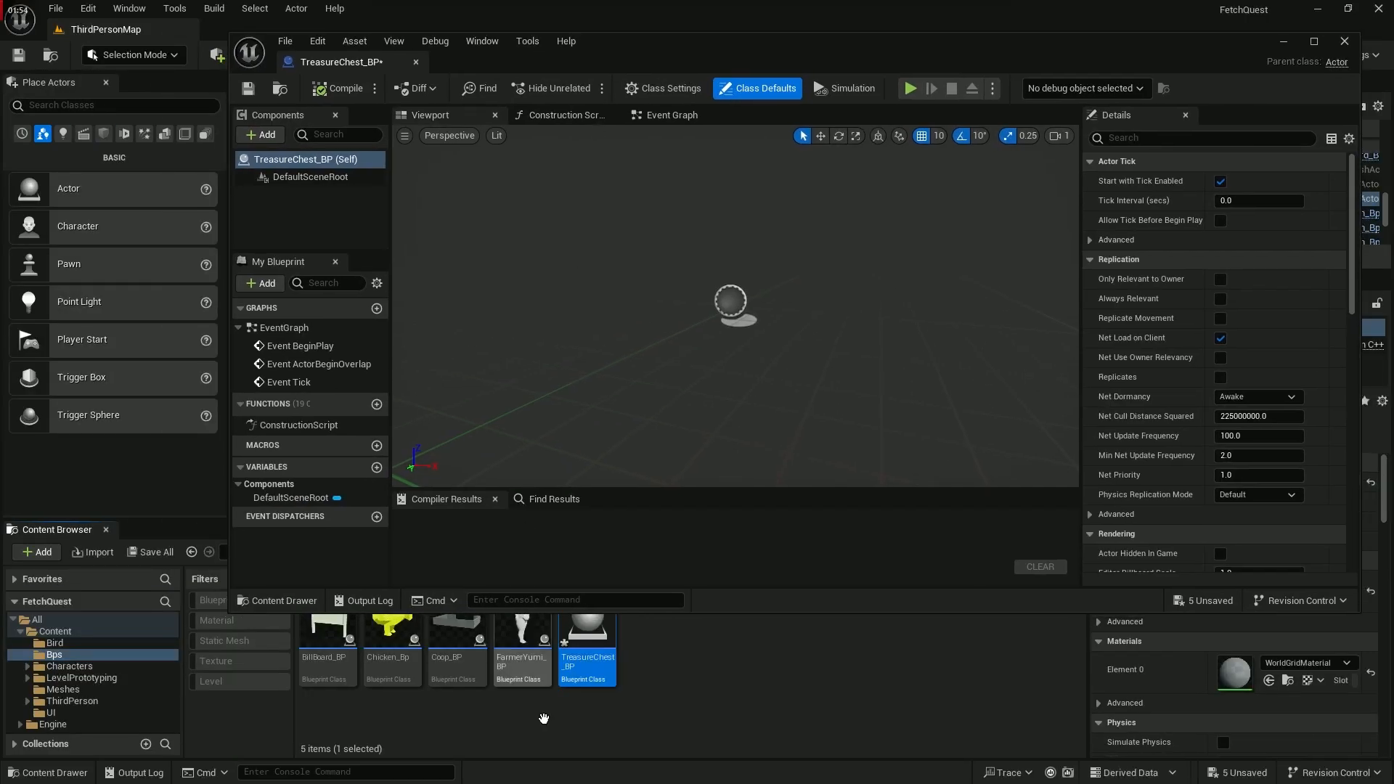
left_click(63, 690)
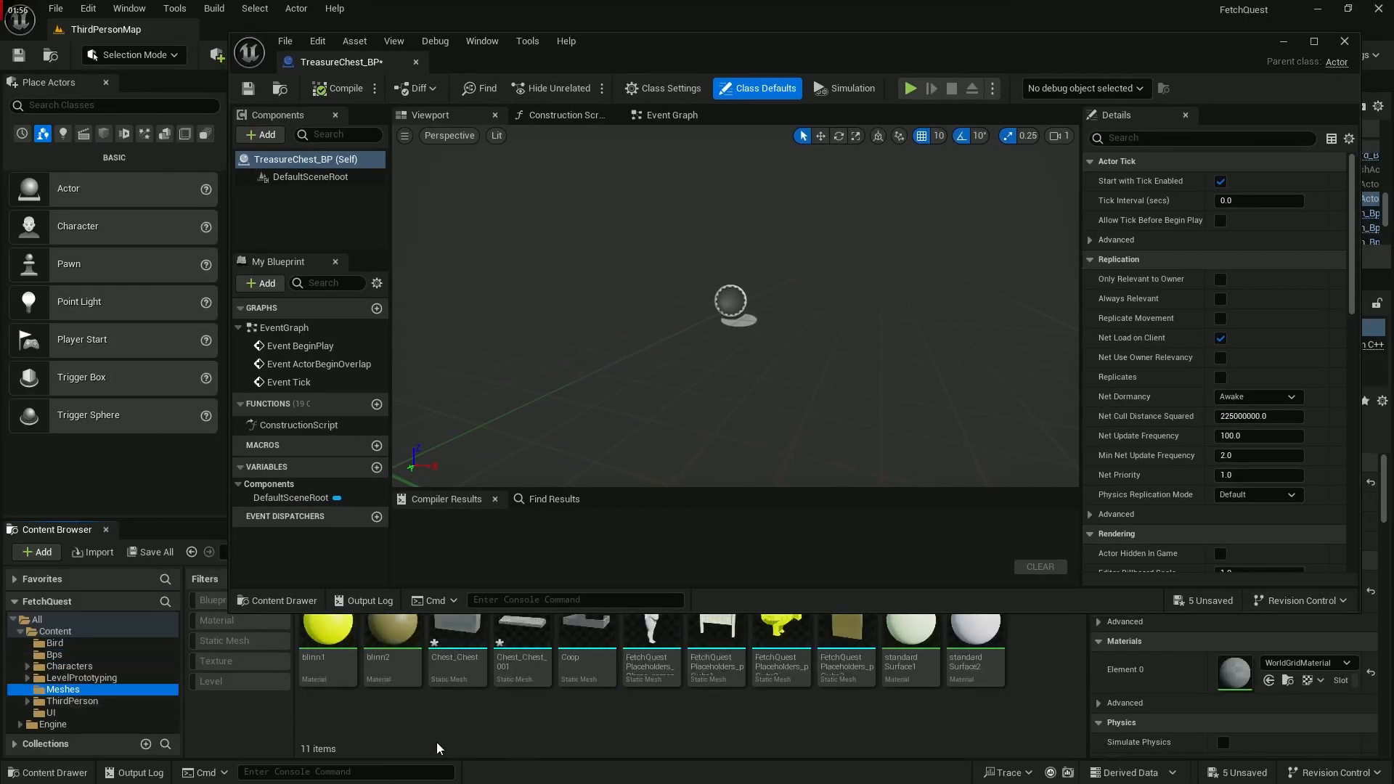
left_click(458, 643)
left_click(520, 647, "ctrl")
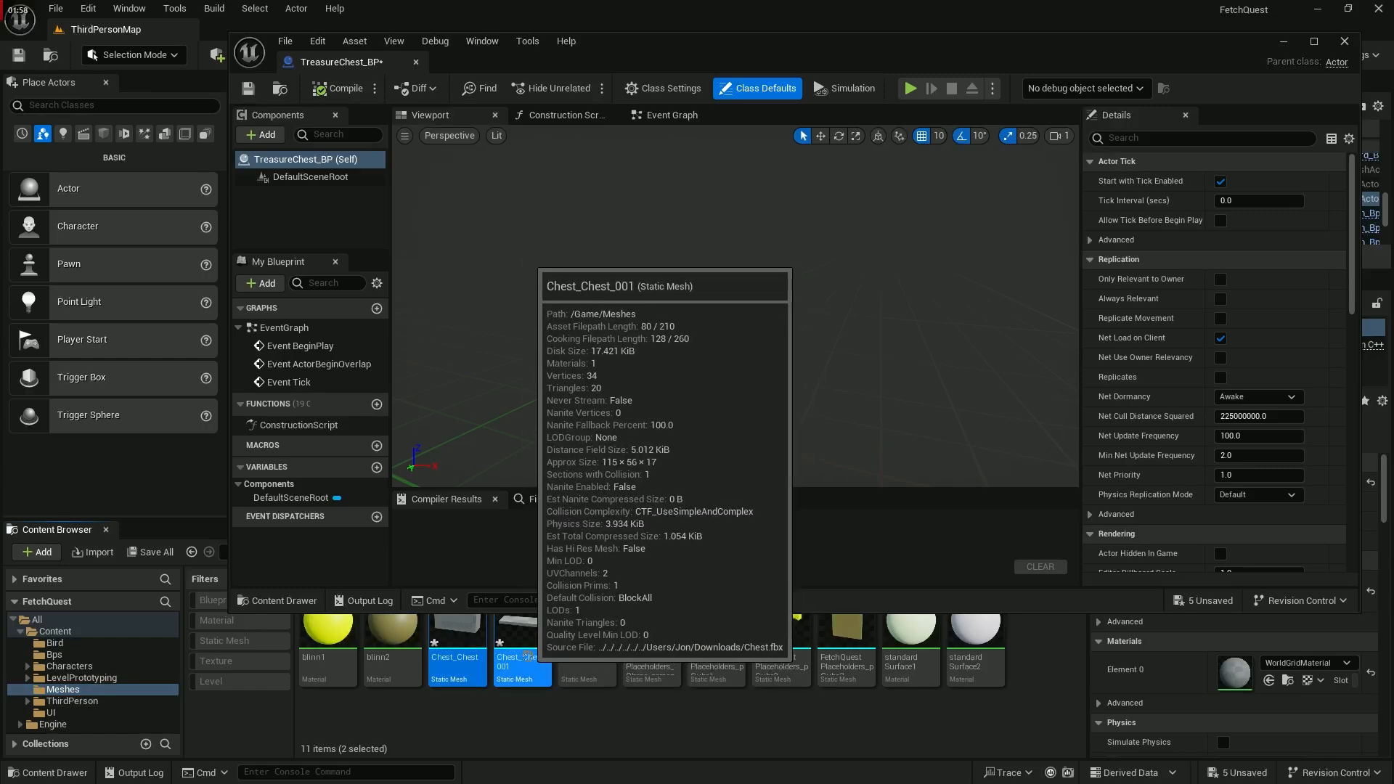
left_click_drag(520, 646, 579, 352)
right_click_drag(706, 191, 706, 251)
key("s")
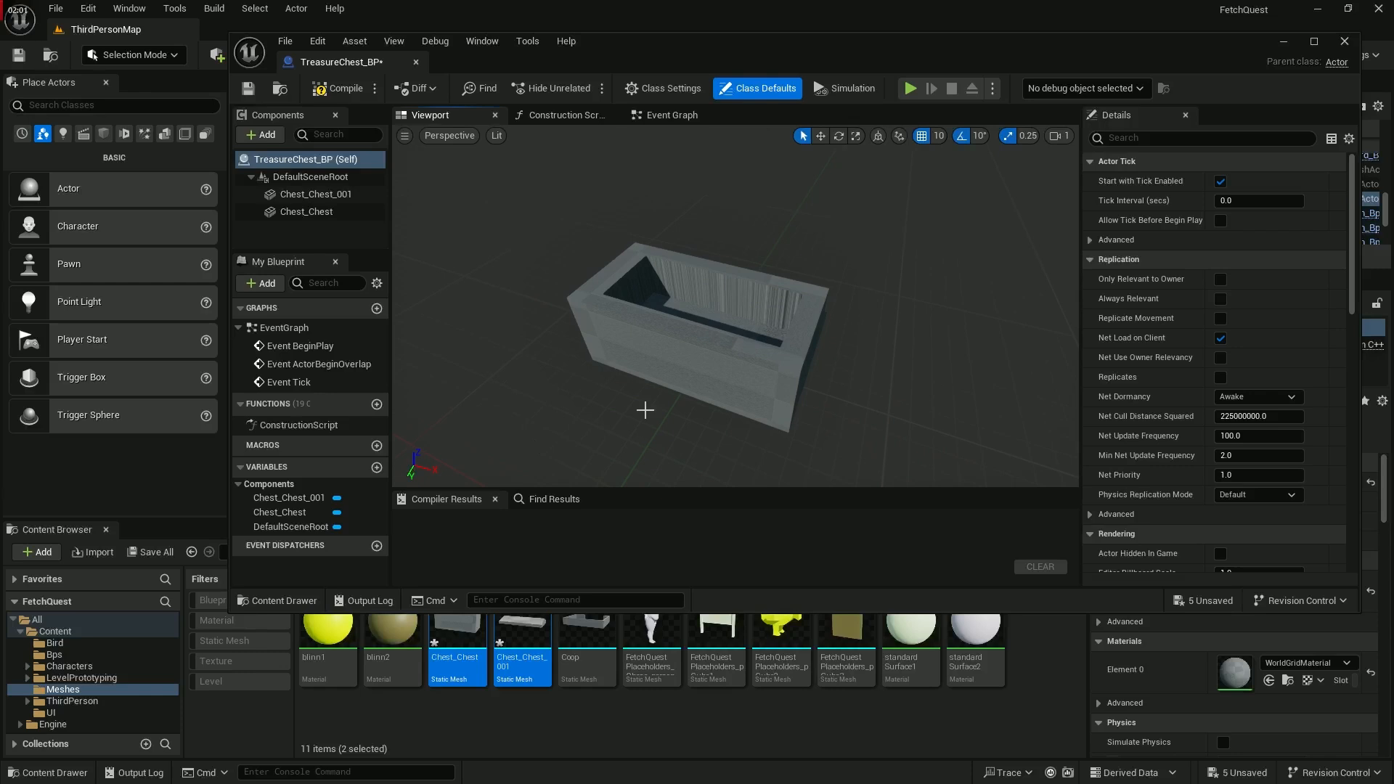
Assign the blinn1 material to both the Chest_Chest_001 lid and the Chest_Chest base
left_click(308, 196)
left_click_drag(314, 636, 1242, 498)
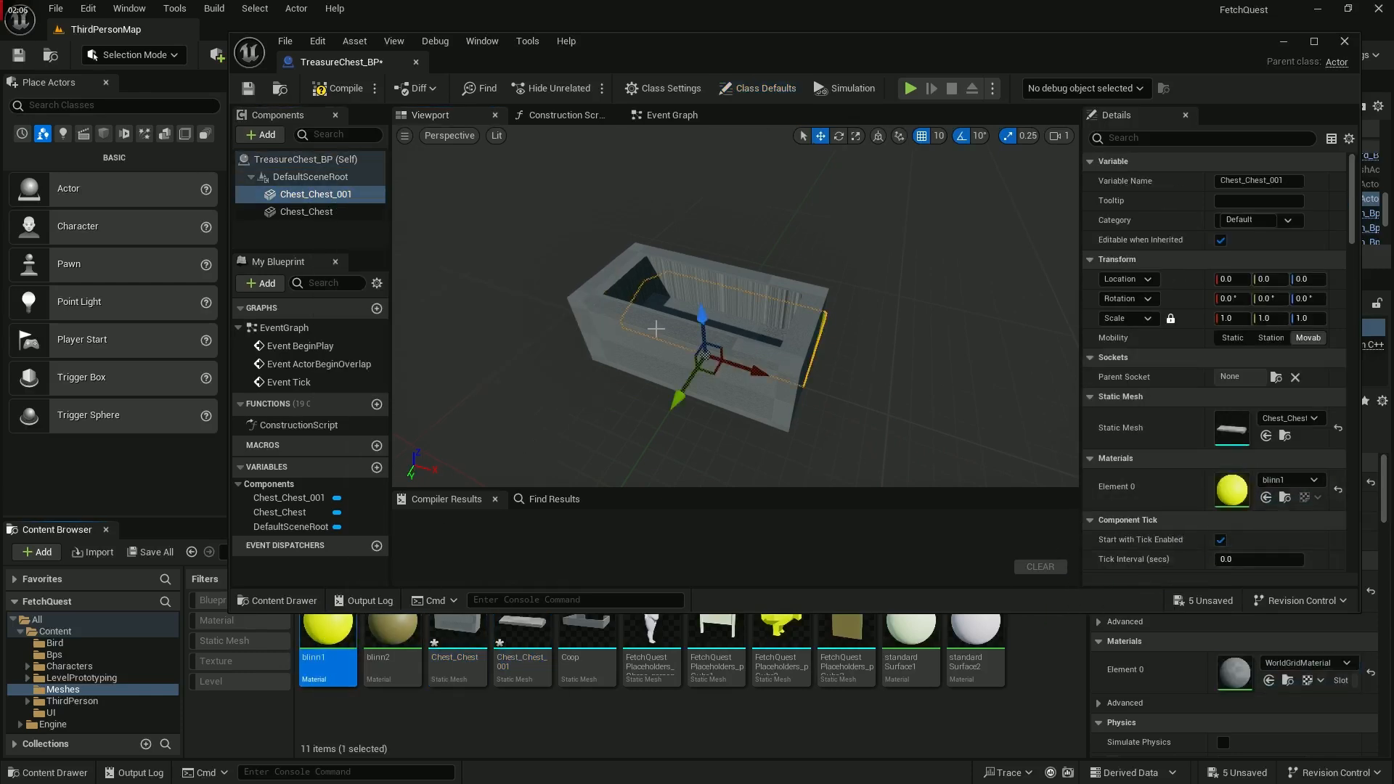
left_click(308, 214)
left_click_drag(315, 637, 1237, 493)
Raise the Chest_Chest_001 lid and shift it over the chest base to location Y 30, Z 50
right_click_drag(862, 445, 830, 423)
left_click(793, 371)
right_click_drag(645, 357, 628, 451)
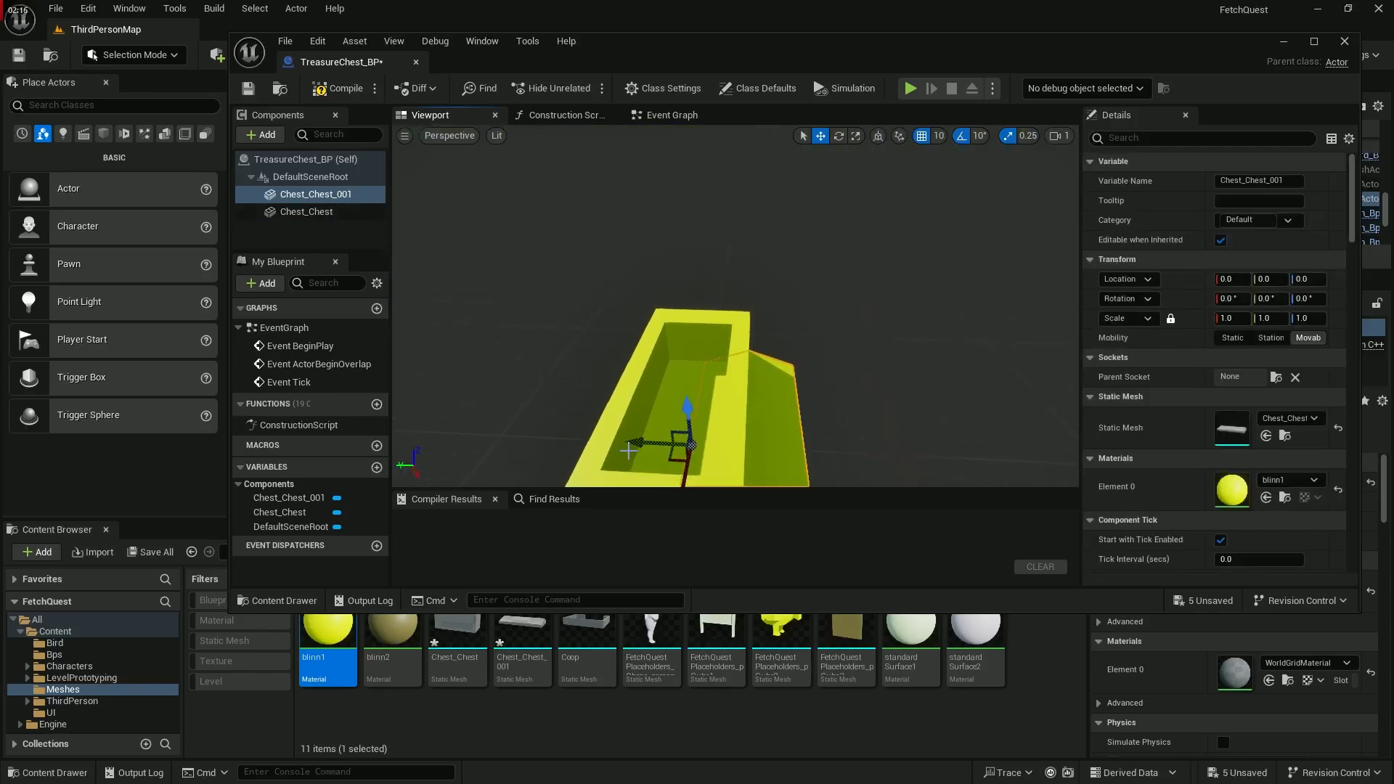
left_click_drag(685, 420, 683, 363)
mouse_move(678, 366)
right_mouse_down()
mouse_move(679, 320)
mouse_move(694, 372)
right_mouse_up()
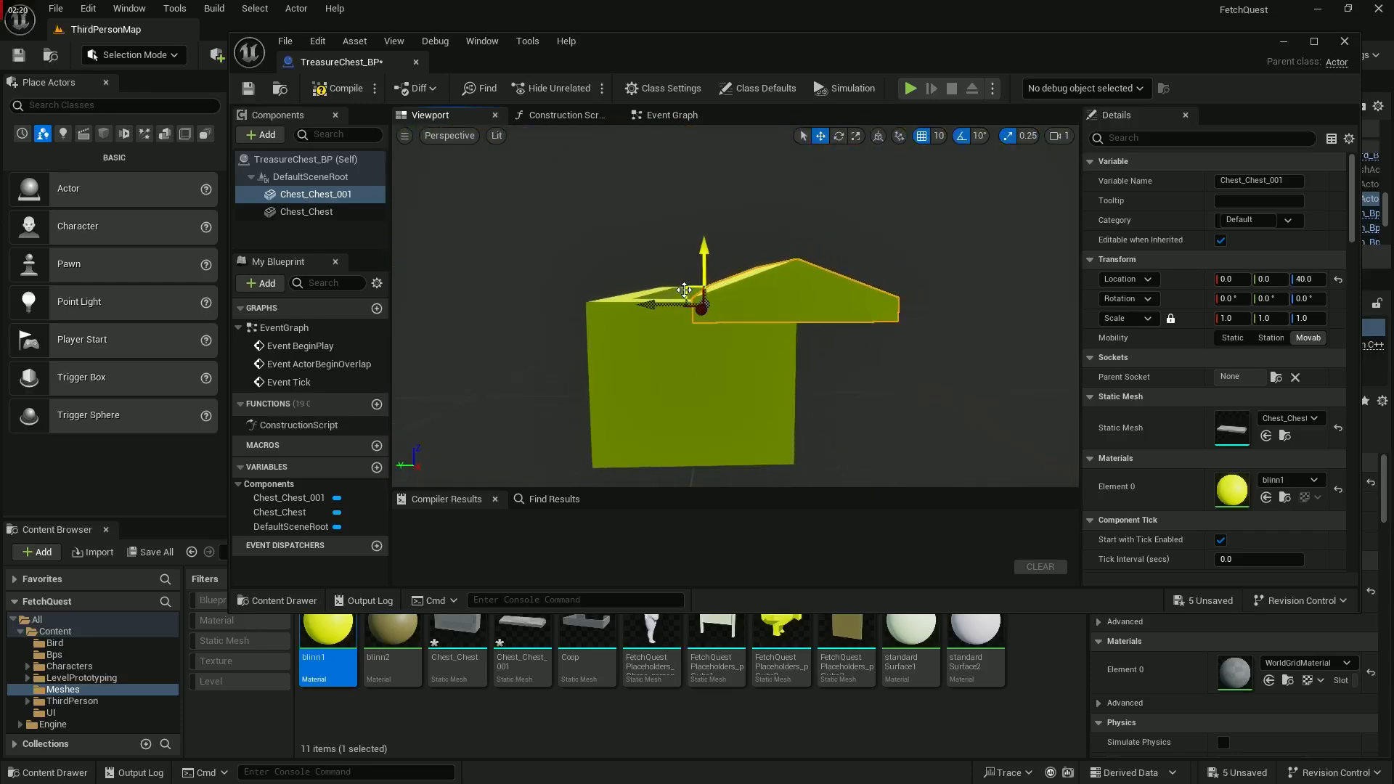
left_click_drag(684, 290, 639, 244)
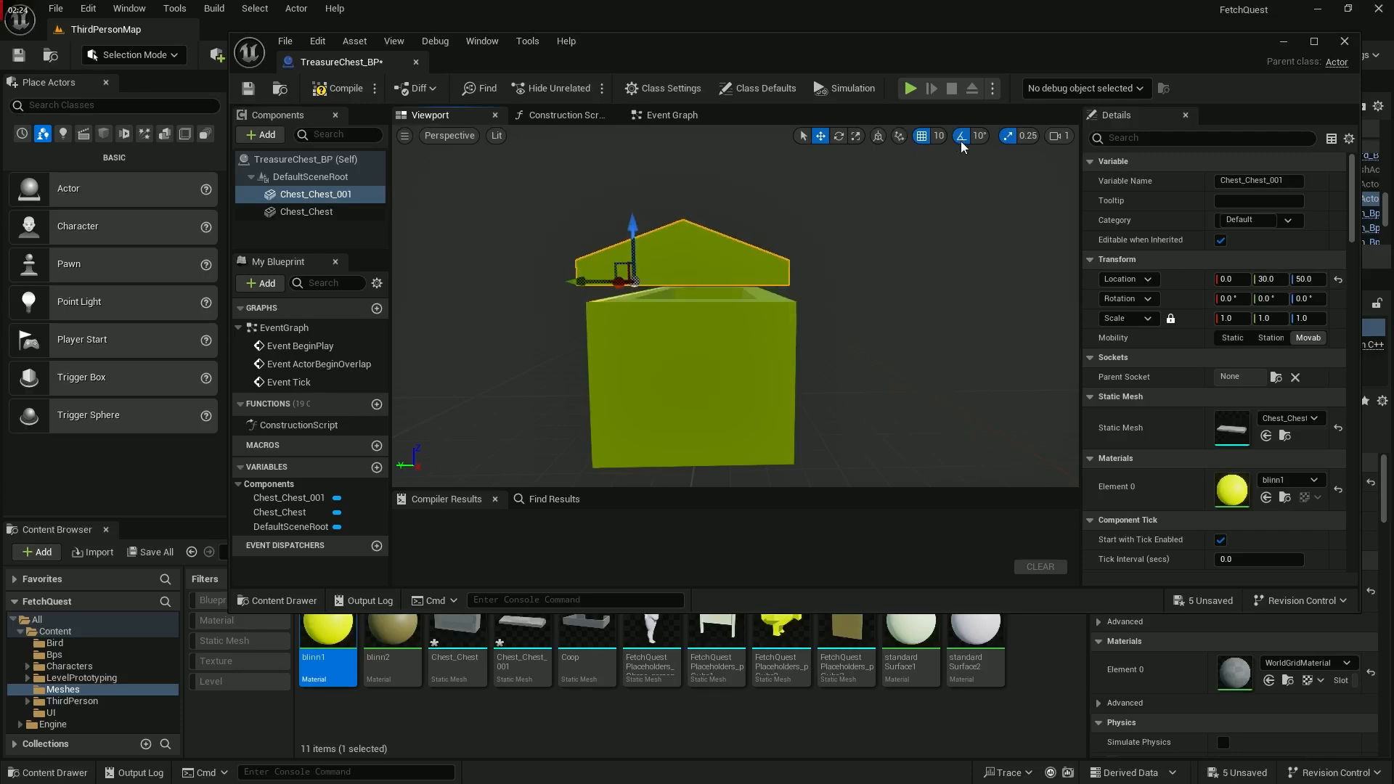
Set the movement grid snap to 5 and align the lid on the base at location Y 28, Z 45
left_click(922, 140)
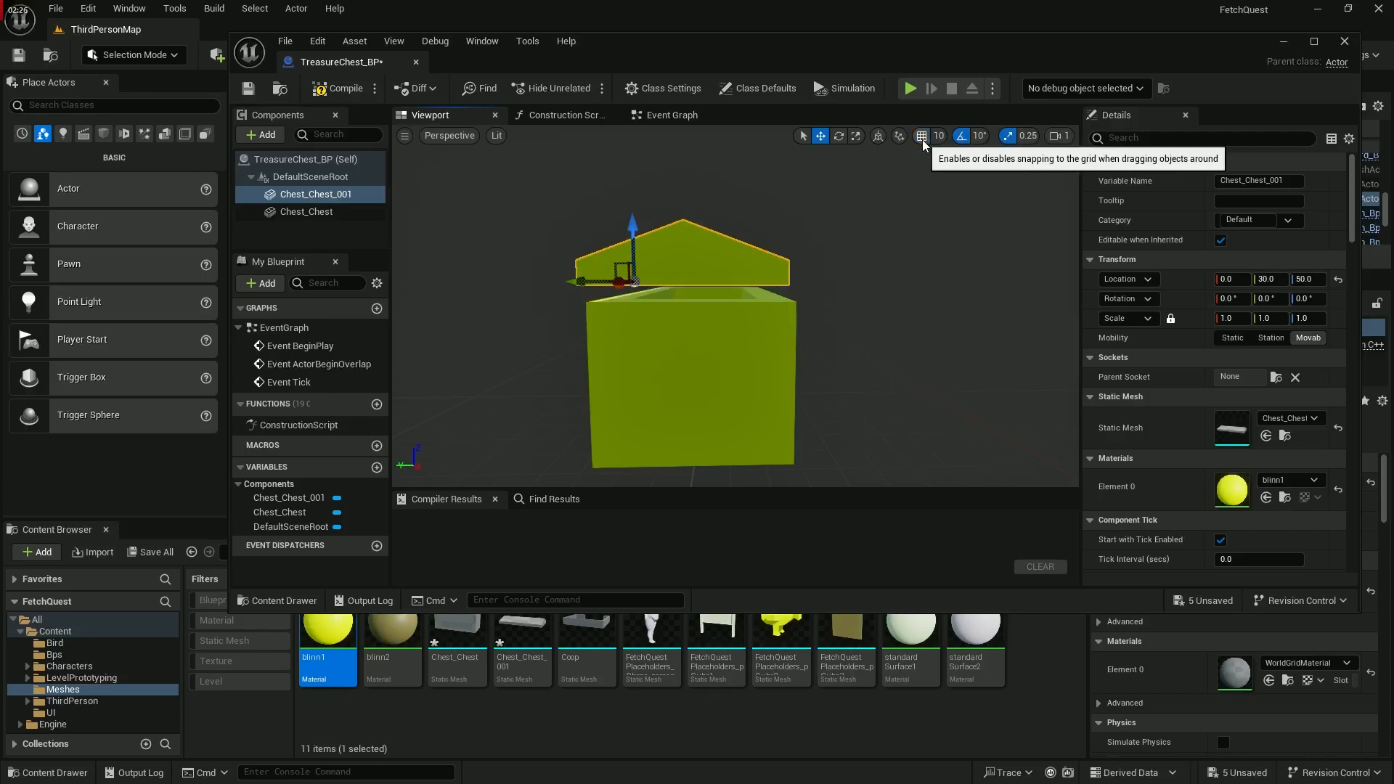
left_click(938, 136)
left_click(959, 178)
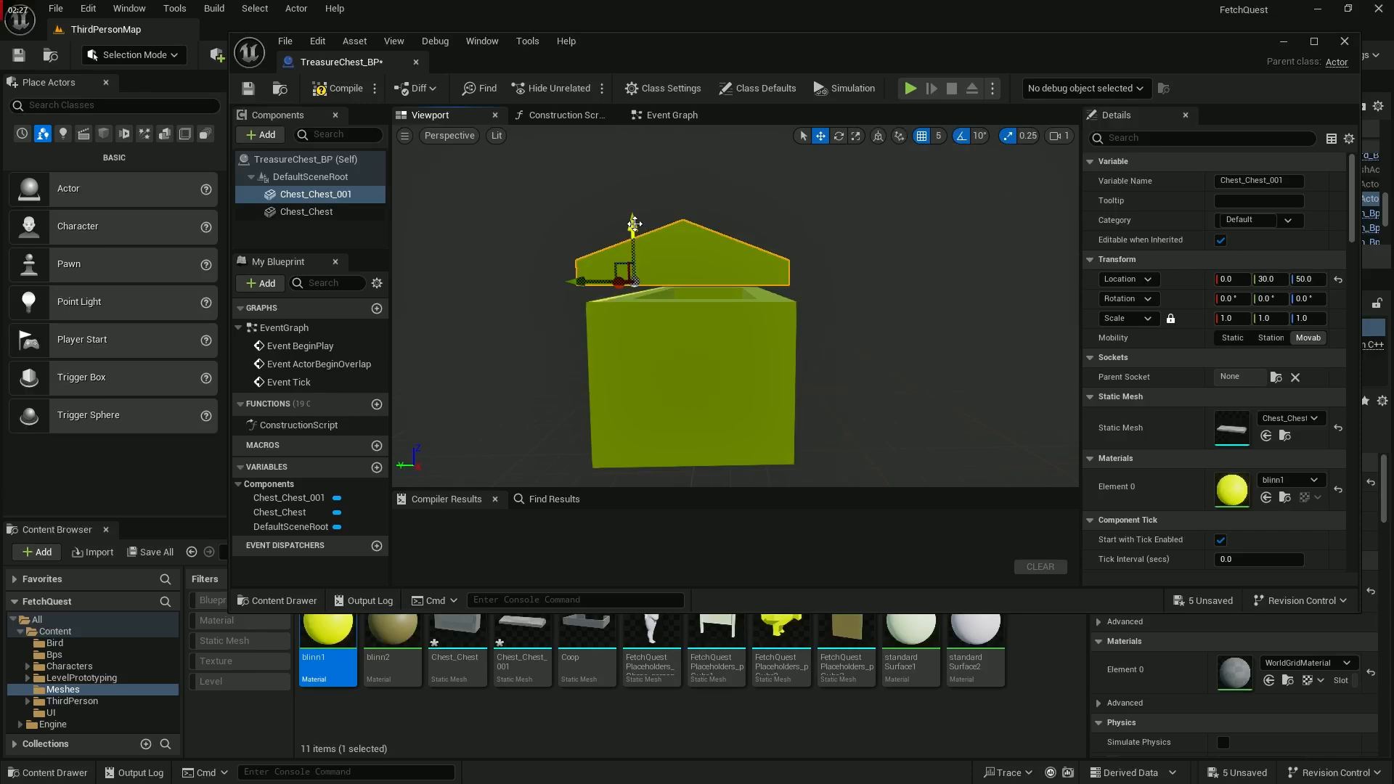
left_click_drag(634, 225, 639, 238)
left_click_drag(585, 291, 591, 293)
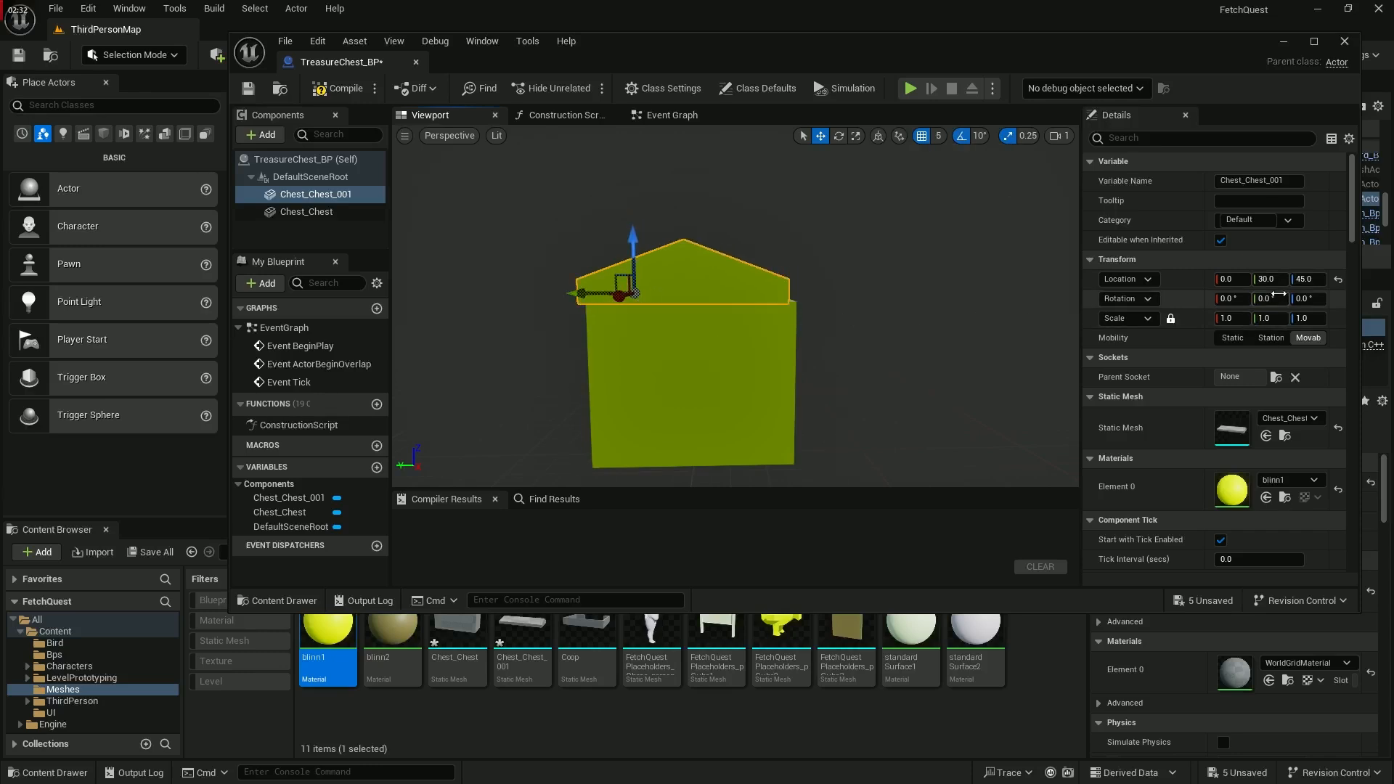
left_click_drag(1276, 280, 1270, 280)
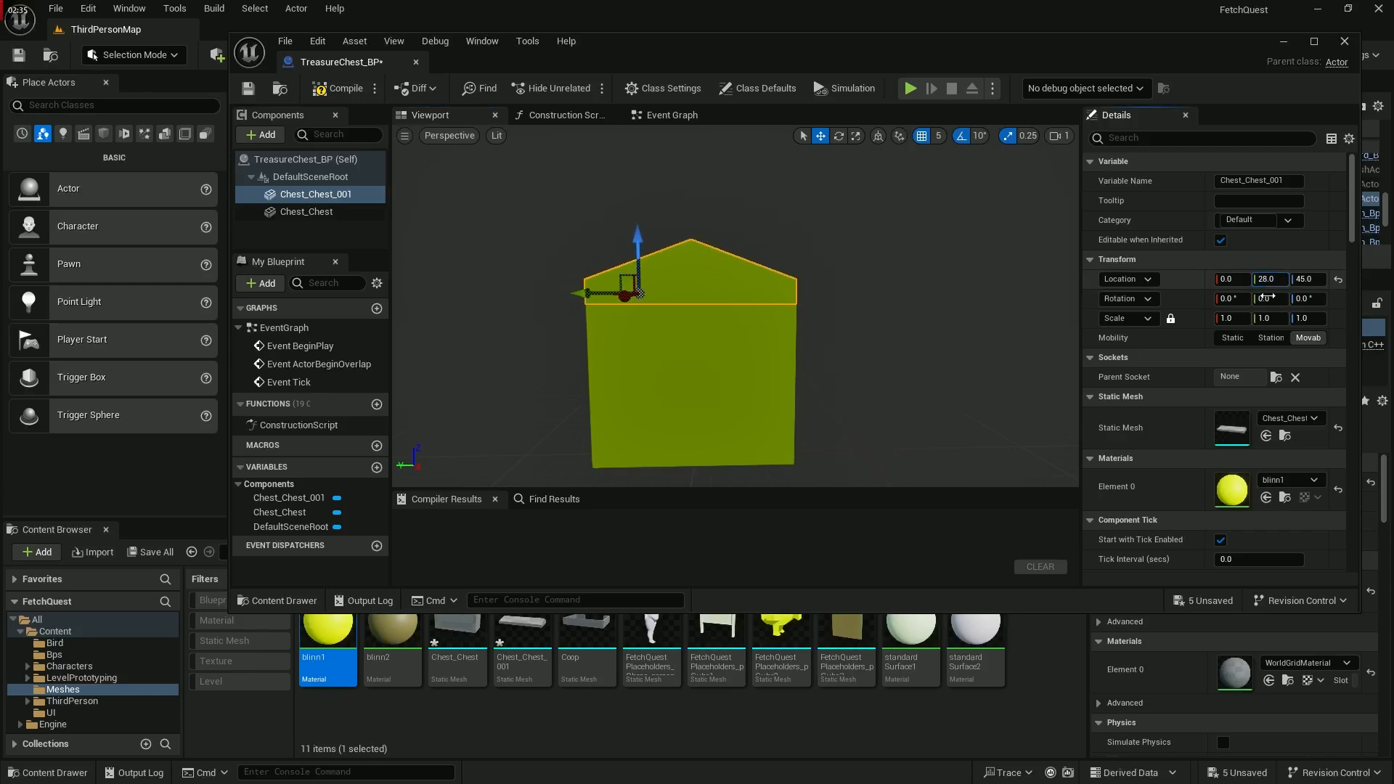
Inspect the chest from several sides to check how the lid fits on the base
key("a")
right_click_drag(908, 312, 1035, 314)
key("w")
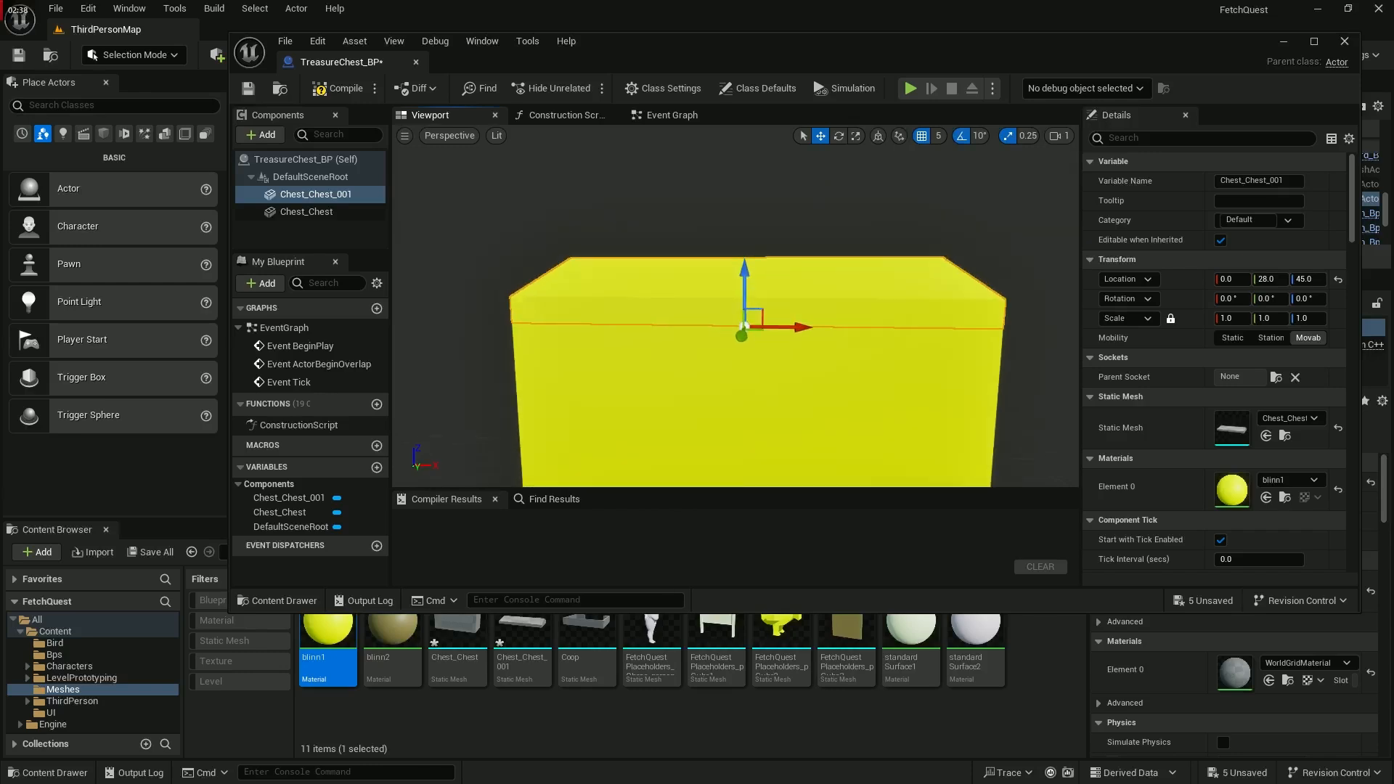
key("d")
right_click_drag(821, 320, 735, 345)
key("s")
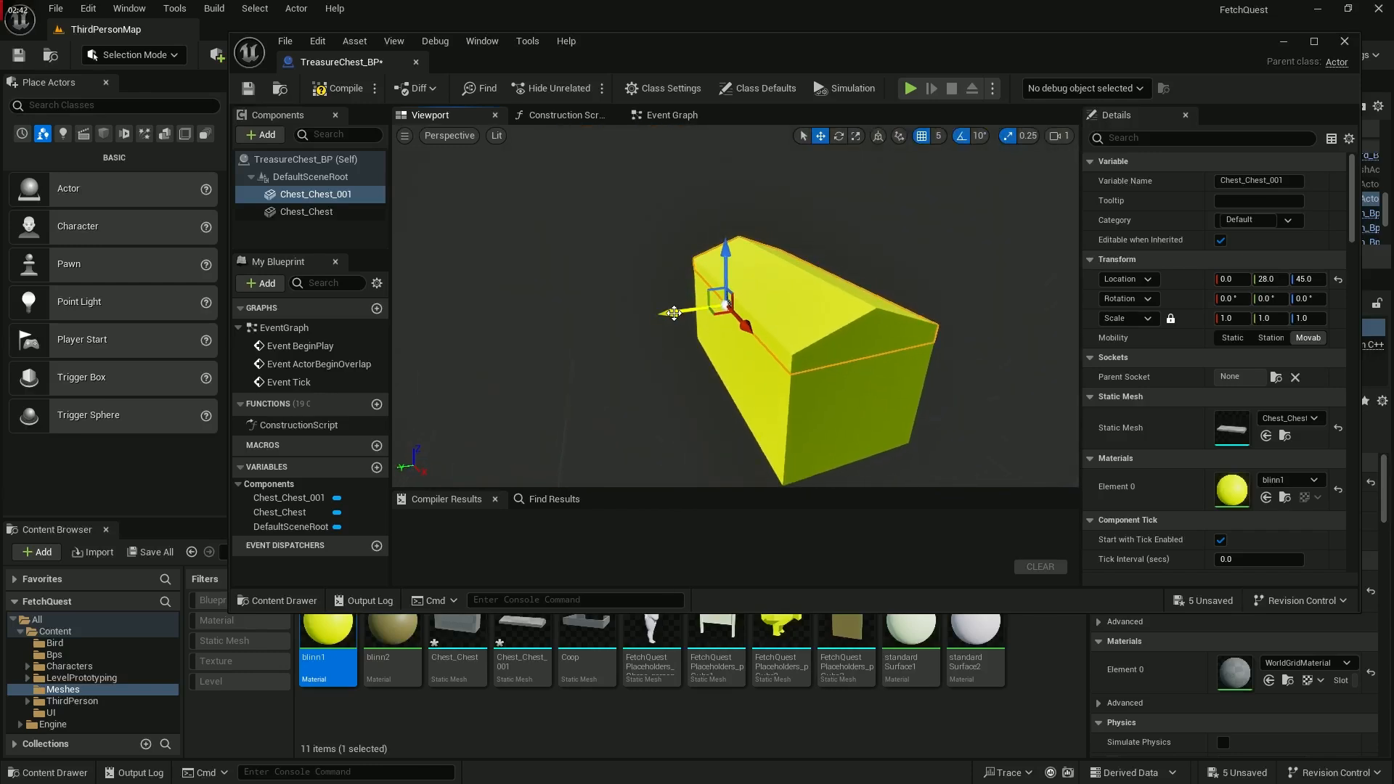
key("d")
right_click_drag(742, 303, 618, 323)
key("w")
key("s")
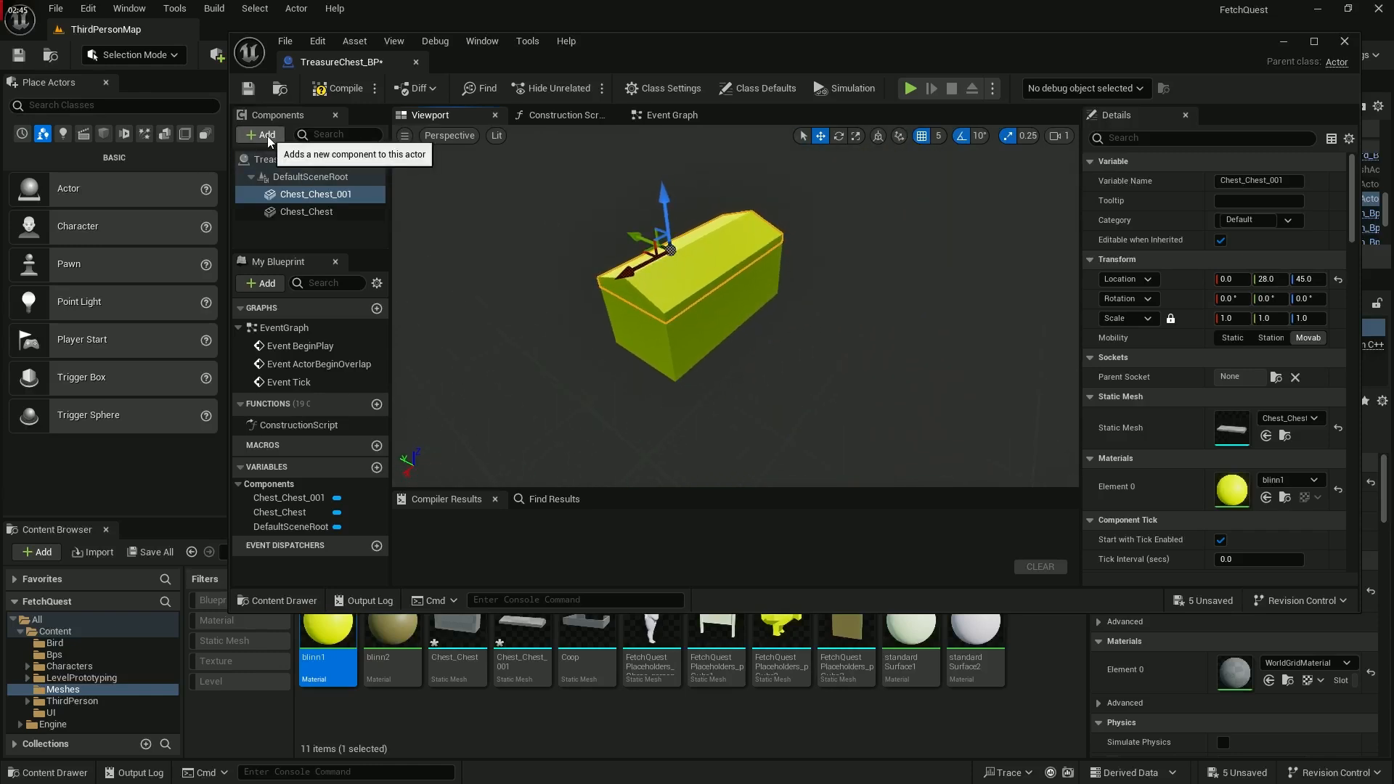
Add a Cube component to the Blueprint and scale it uniformly to 0.1
left_click(256, 237)
left_click(260, 135)
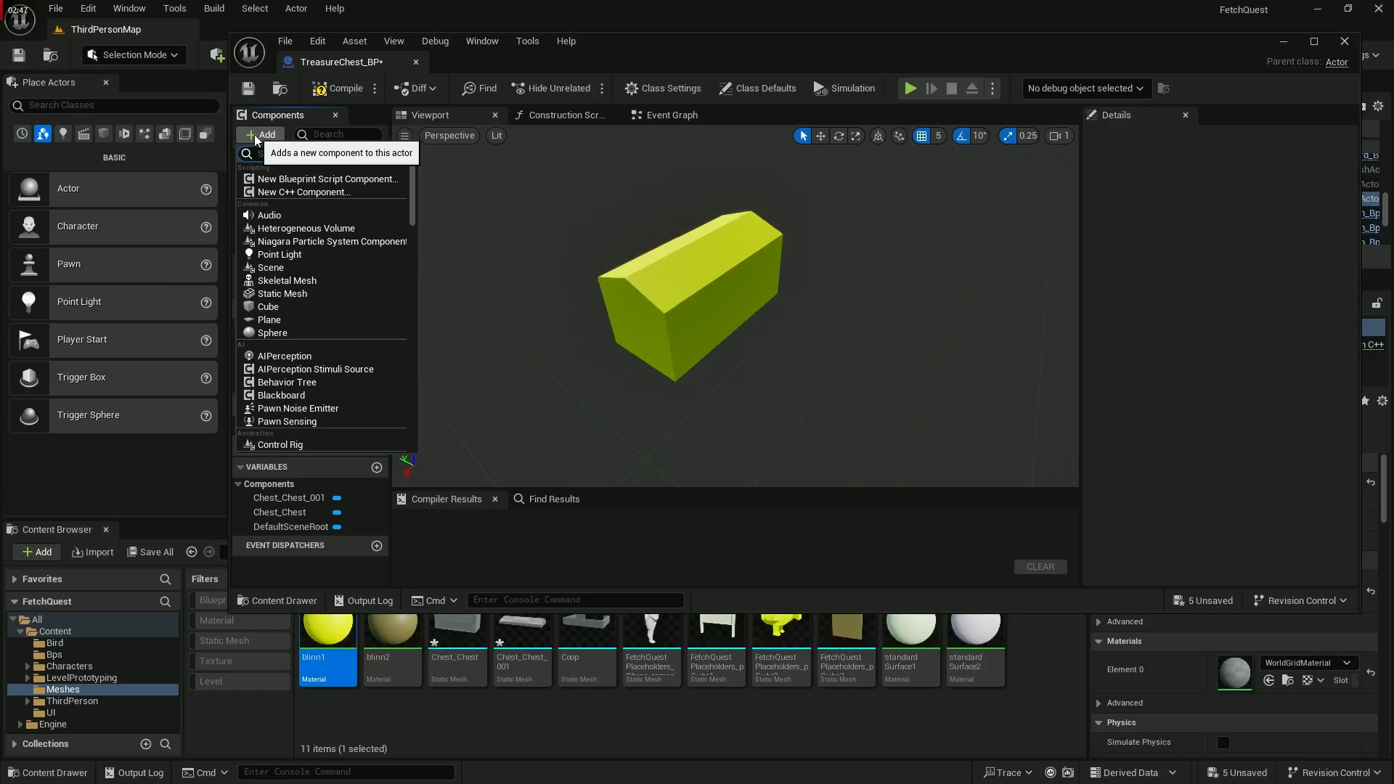
type("cube")
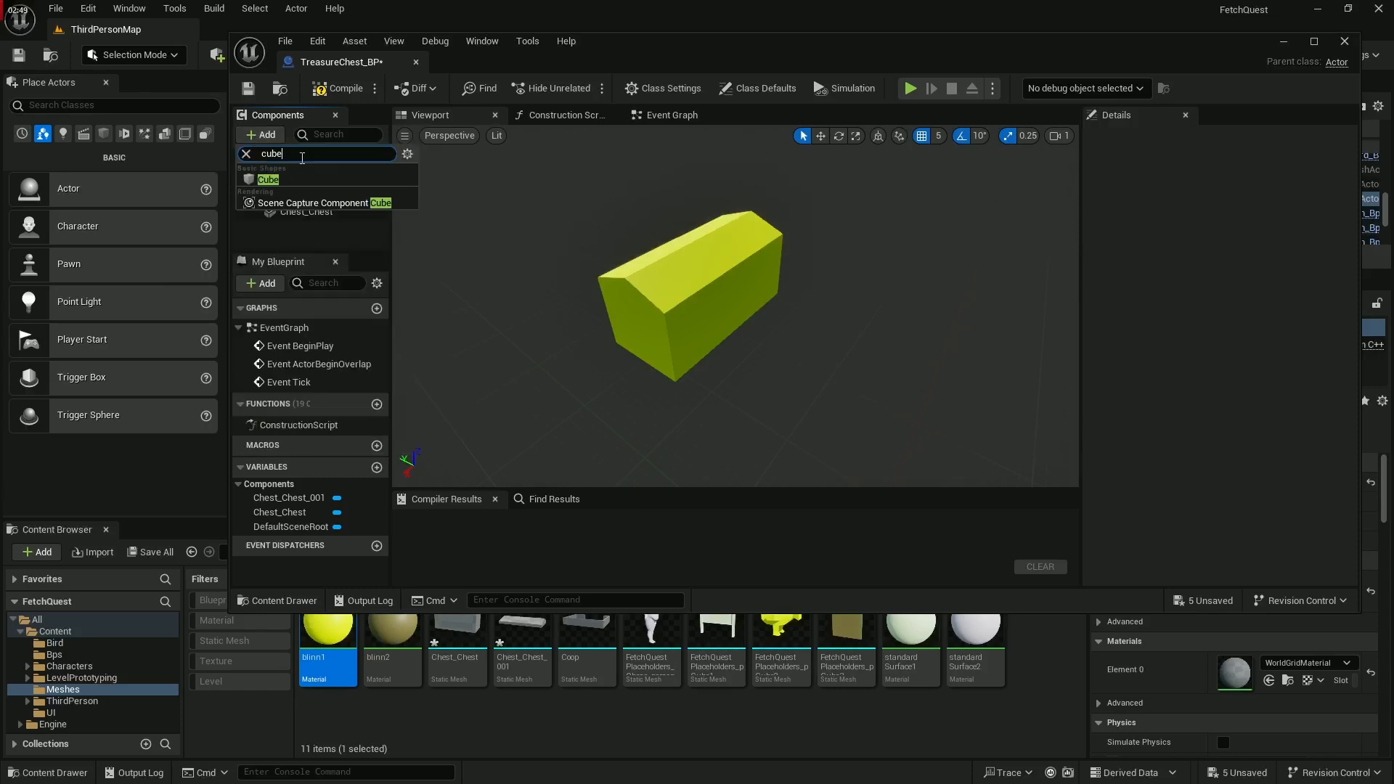
left_click(279, 180)
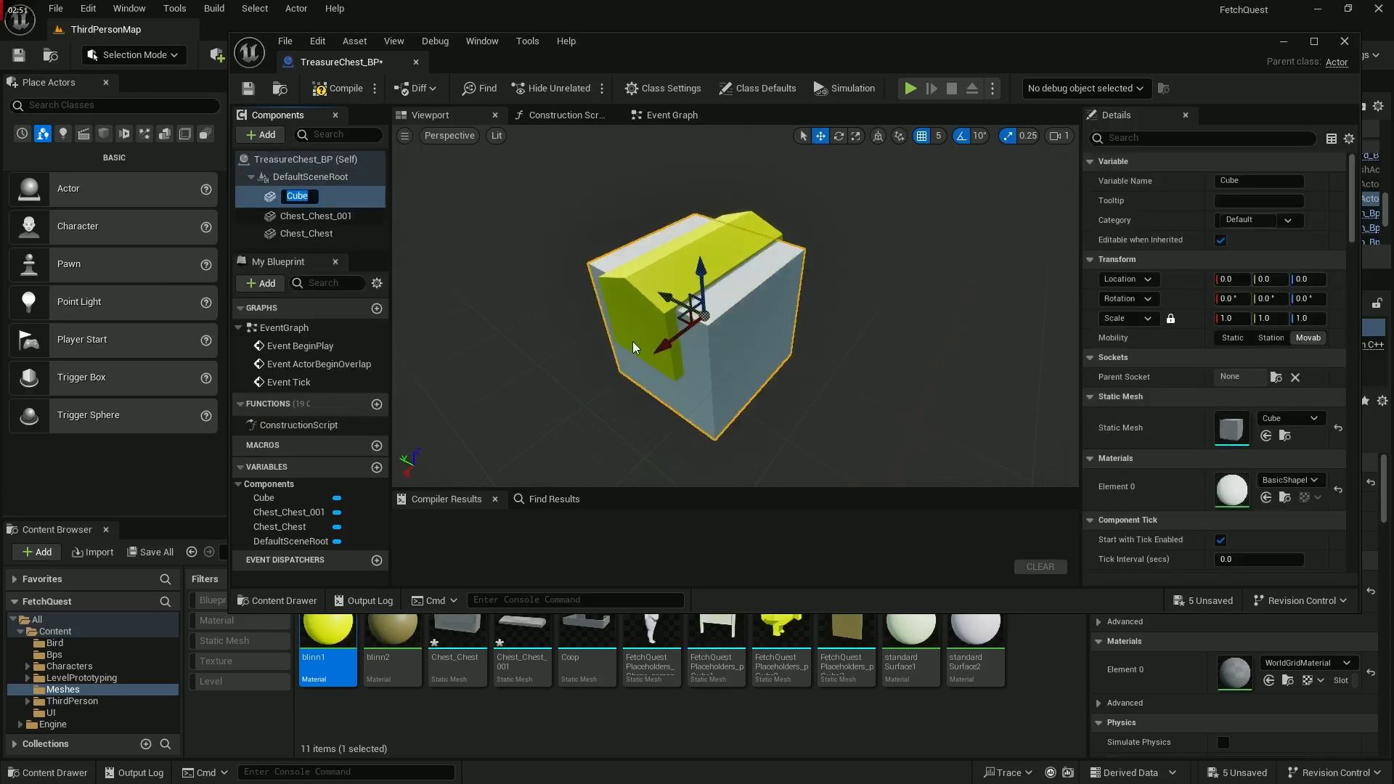
left_click(1228, 322)
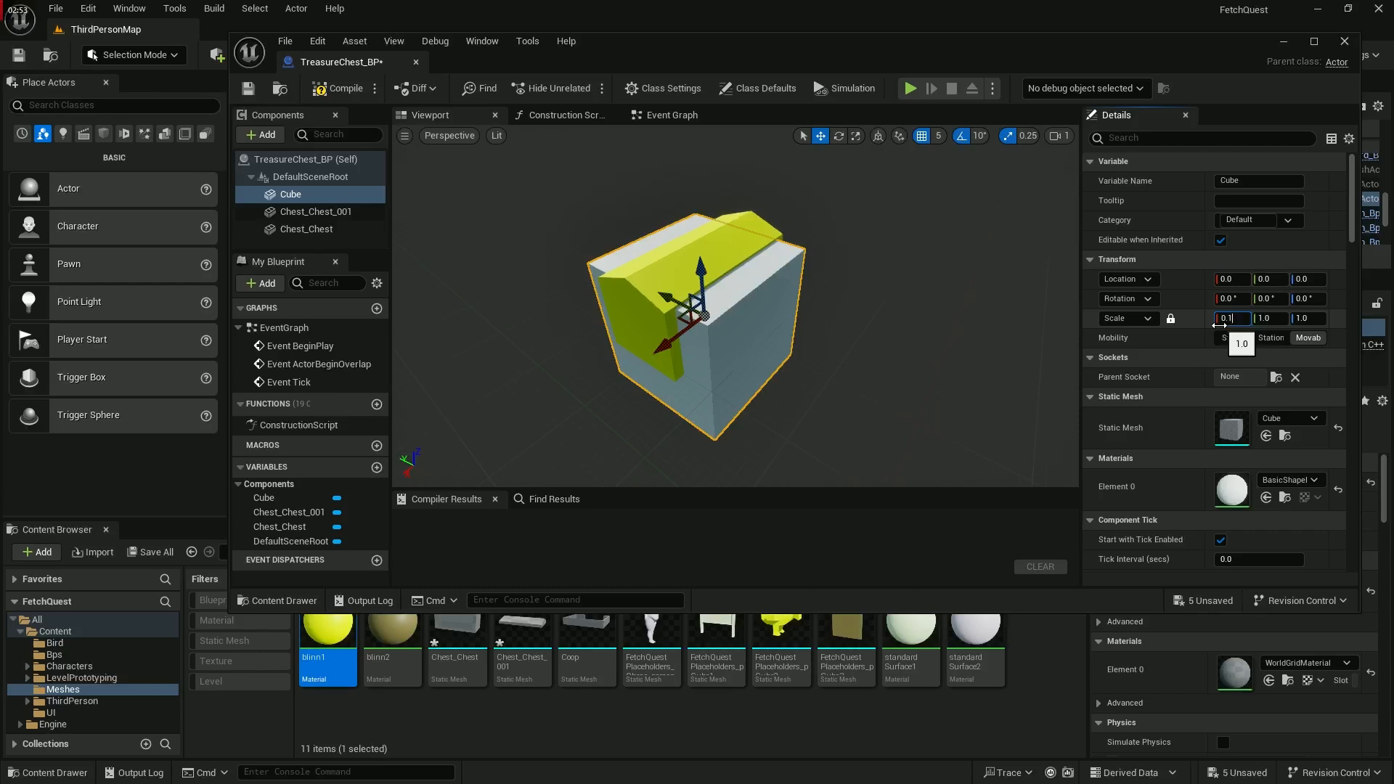
type("0.1")
key("Return")
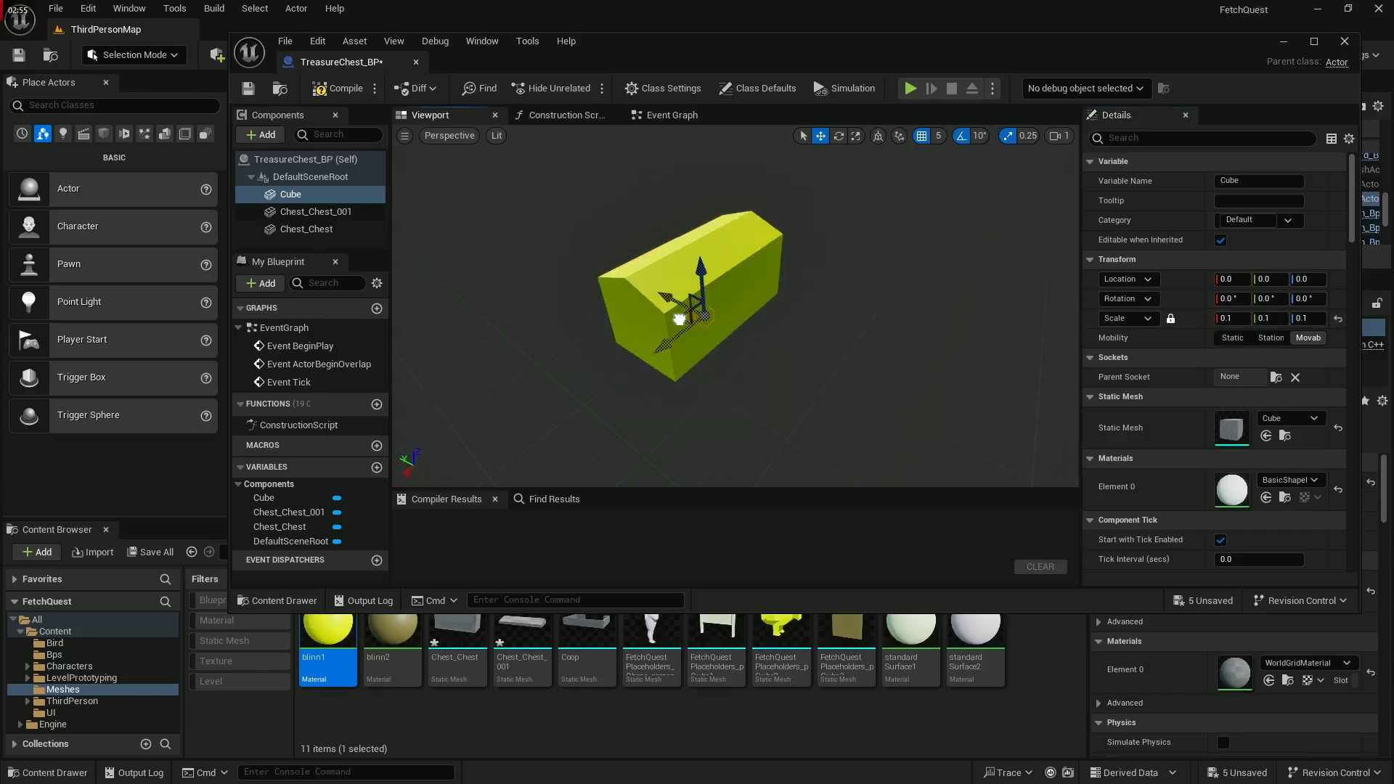
Place the small cube as a lock on the chest's front face at location X -5, Y -25, Z 40
left_click_drag(679, 319, 709, 319)
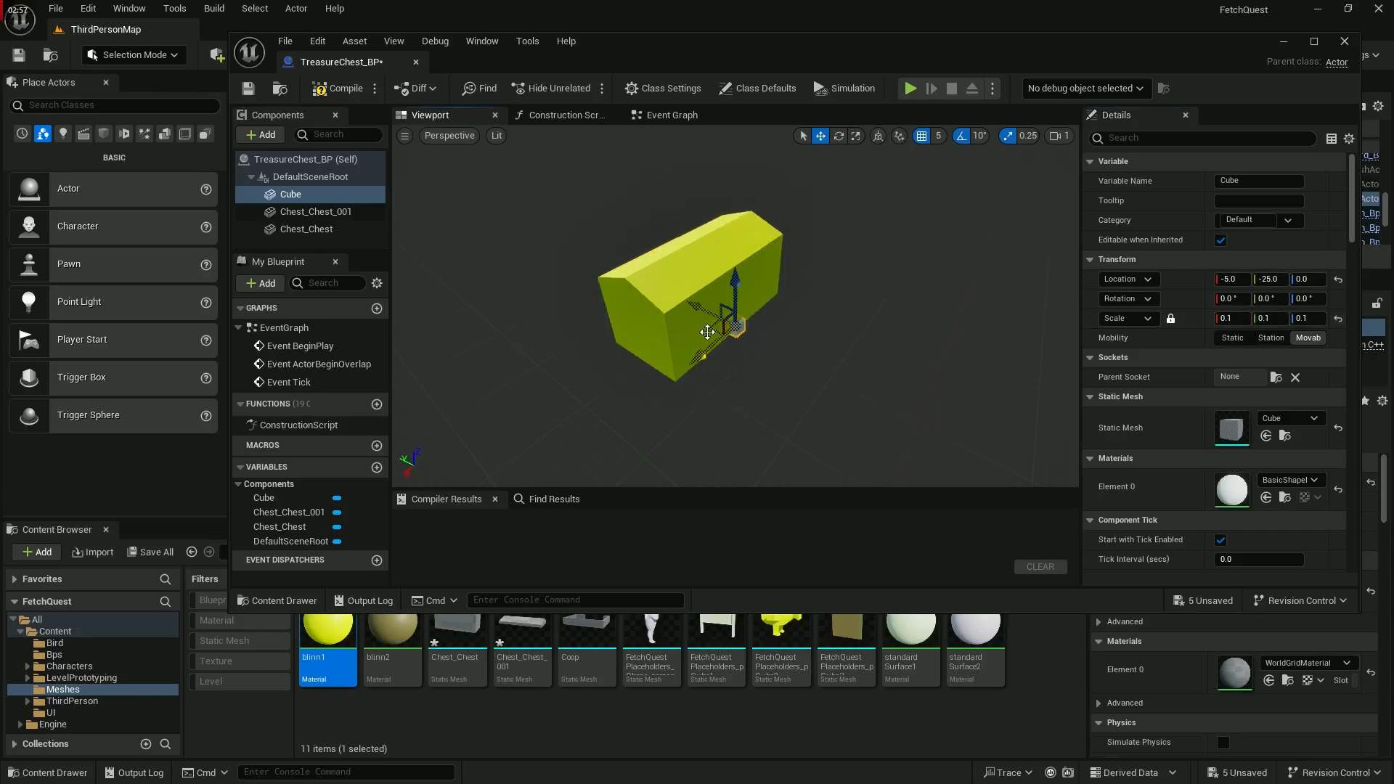
right_click_drag(726, 246, 679, 241)
key("w")
key("s")
left_click_drag(766, 298, 758, 250)
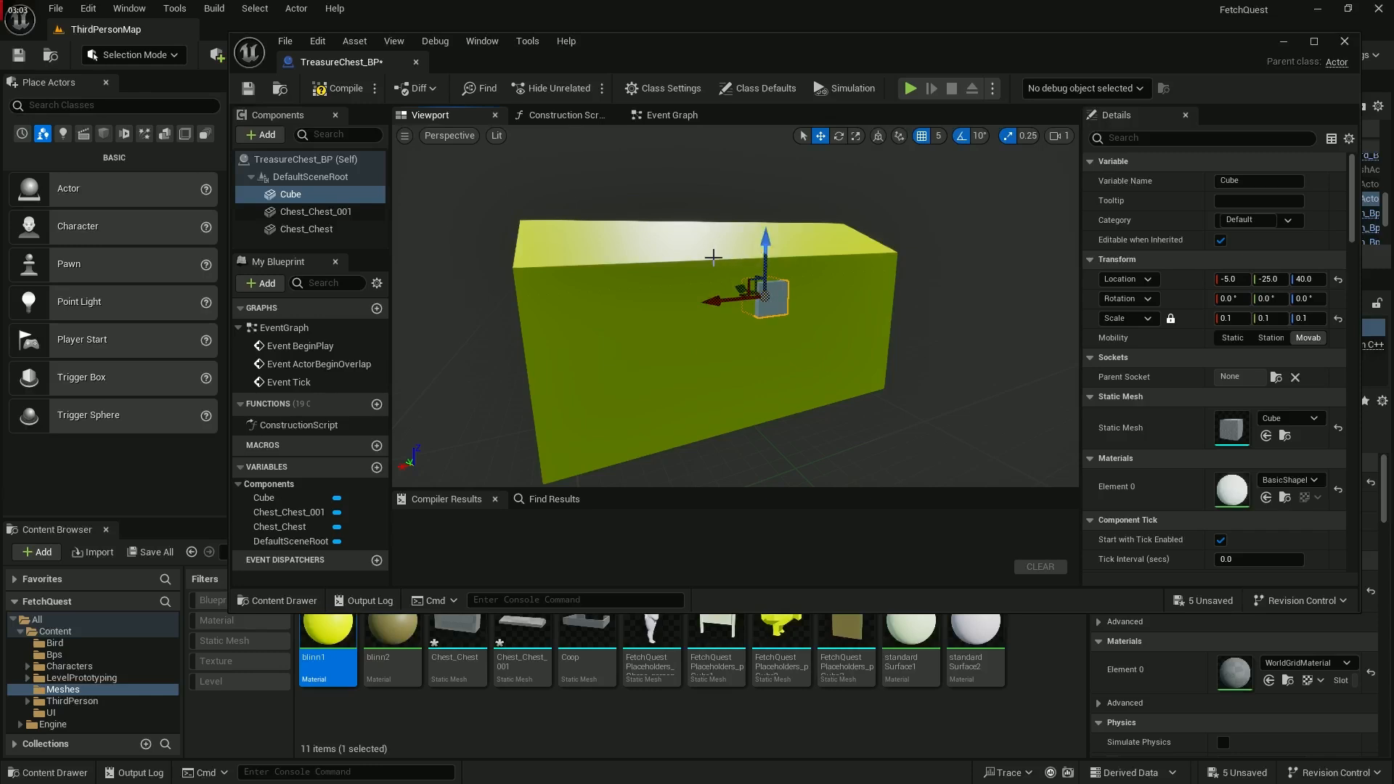
key("w")
right_click_drag(714, 258, 752, 257)
key("s")
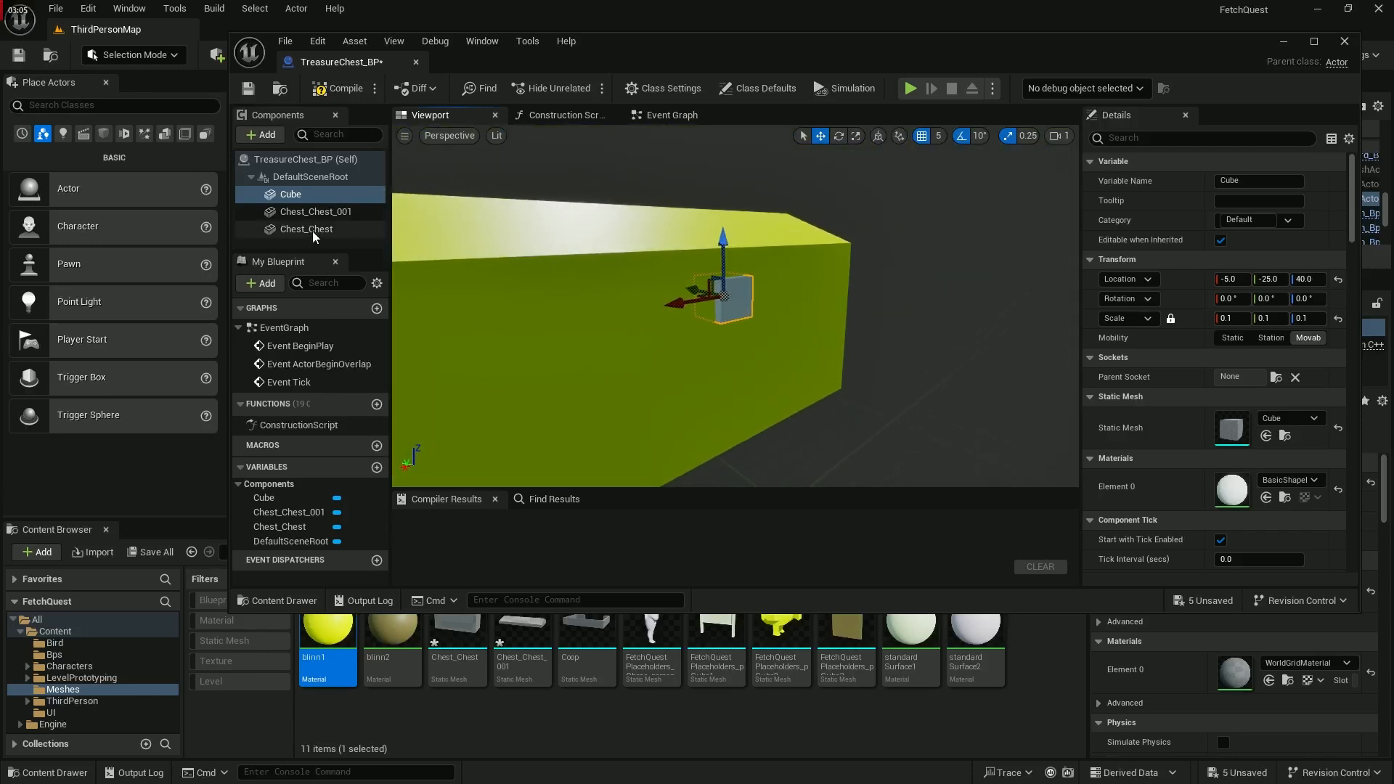
Parent the Cube component to the Chest_Chest base
left_click(313, 228)
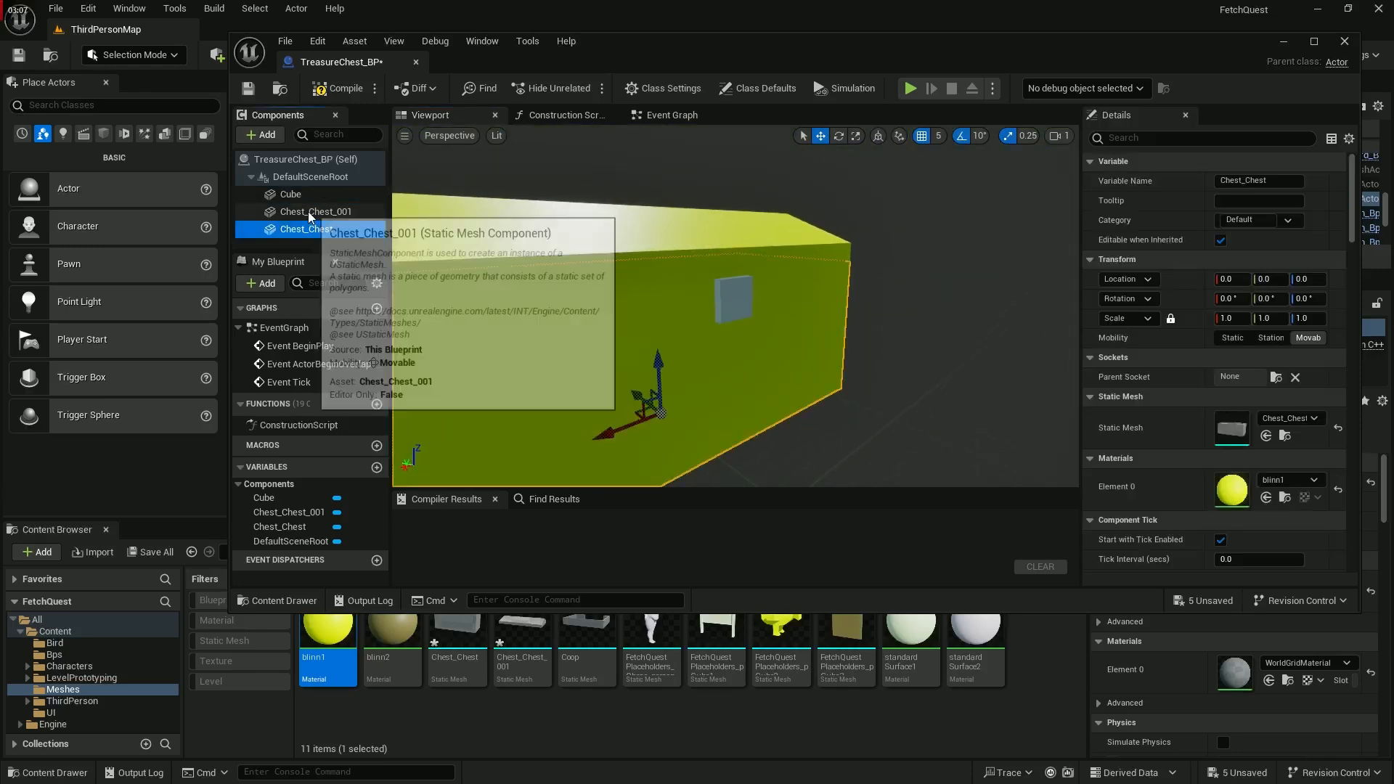
left_click(307, 211)
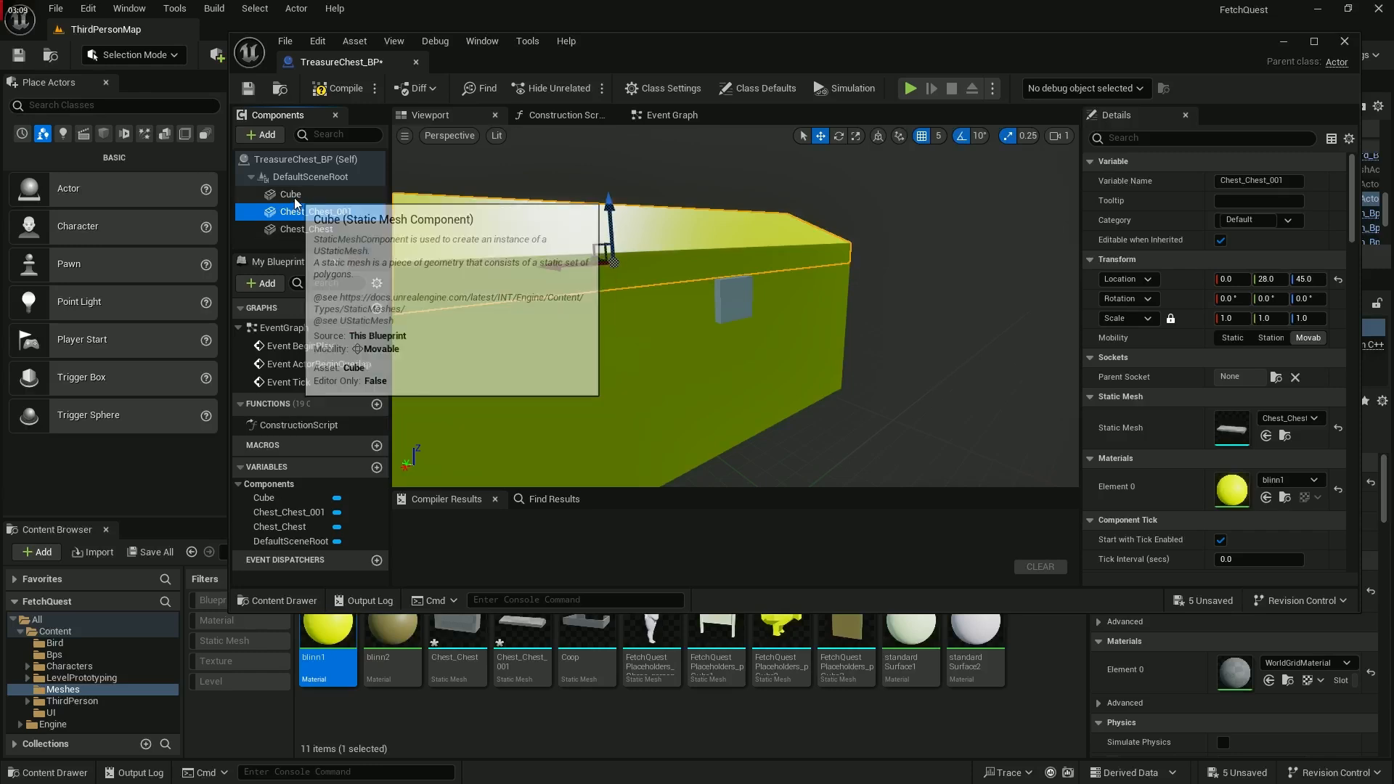
left_click_drag(294, 197, 311, 228)
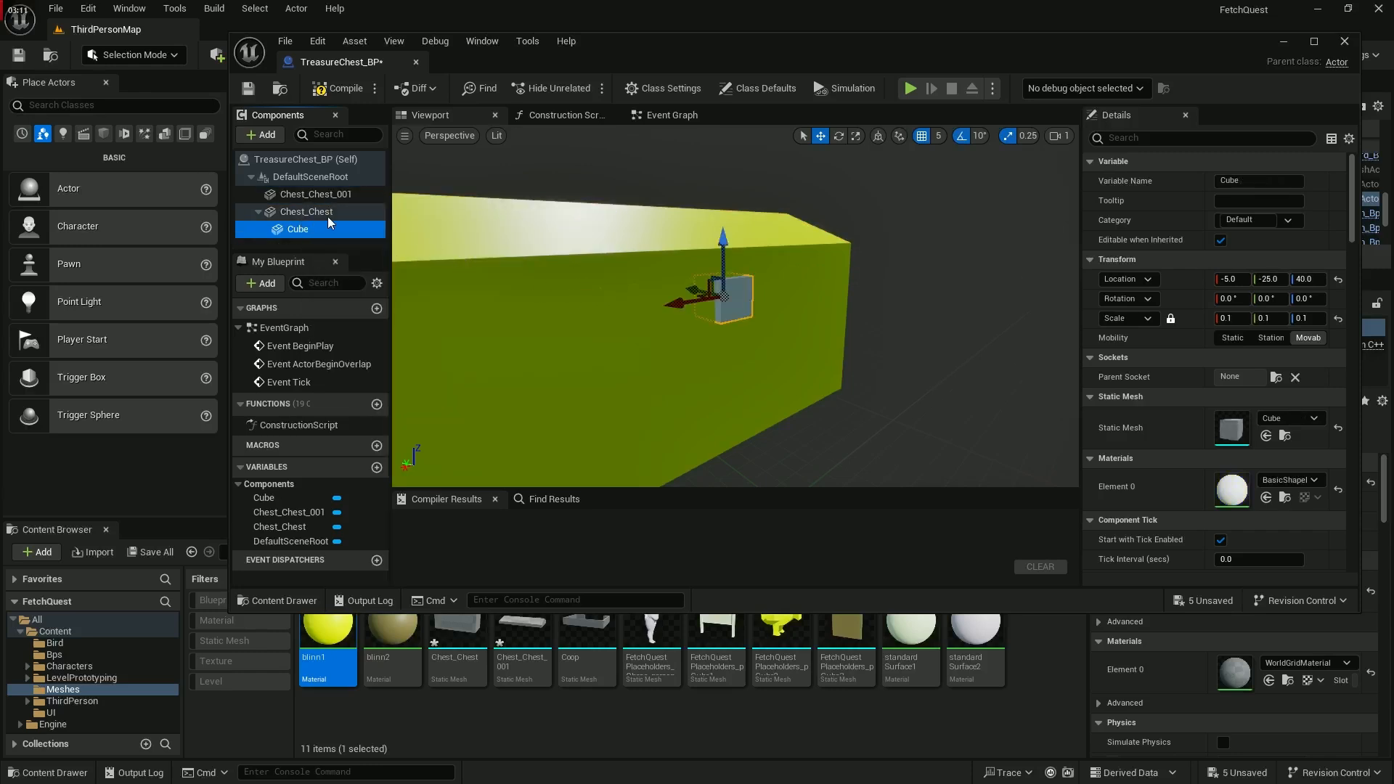
Add a Box Collision component as a child of the Chest_Chest_001 lid
left_click(315, 194)
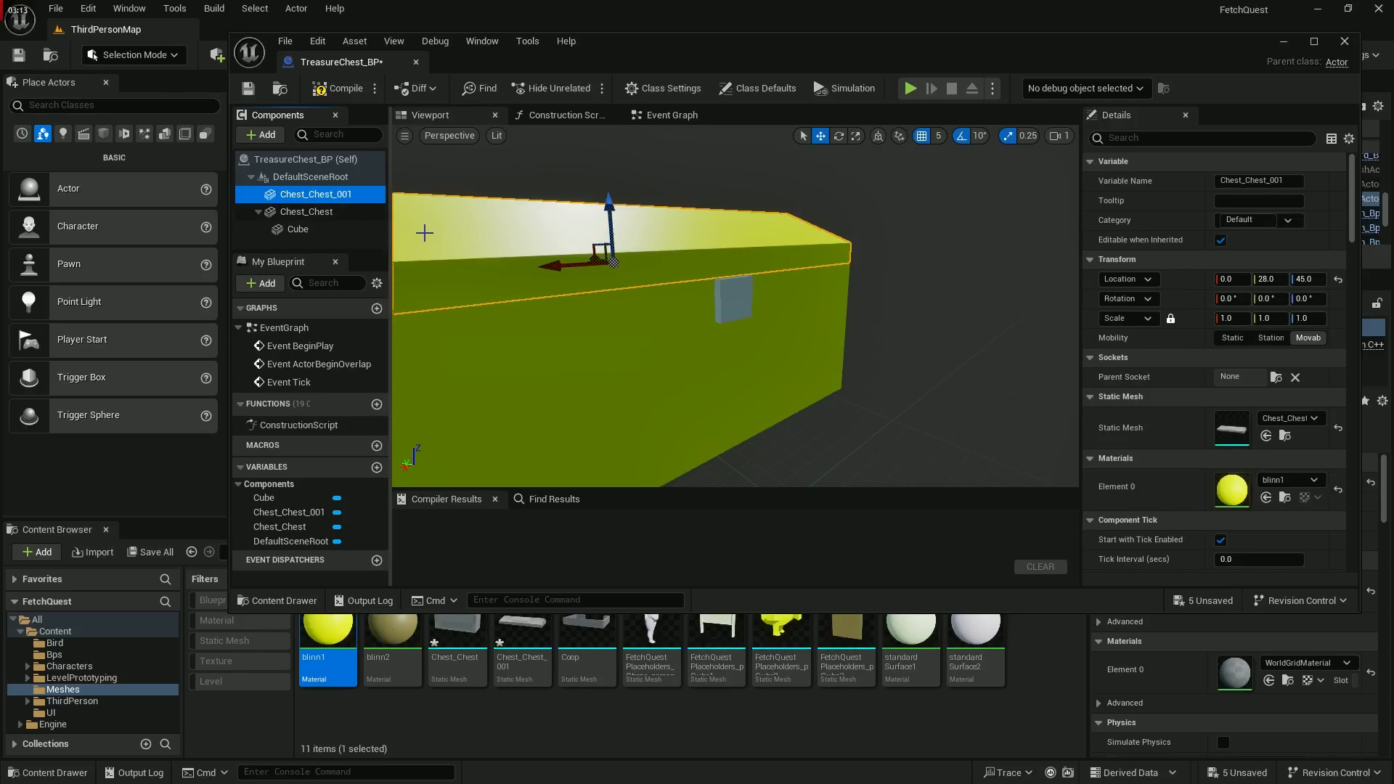
key("s")
right_click_drag(623, 198, 664, 229)
left_click(260, 138)
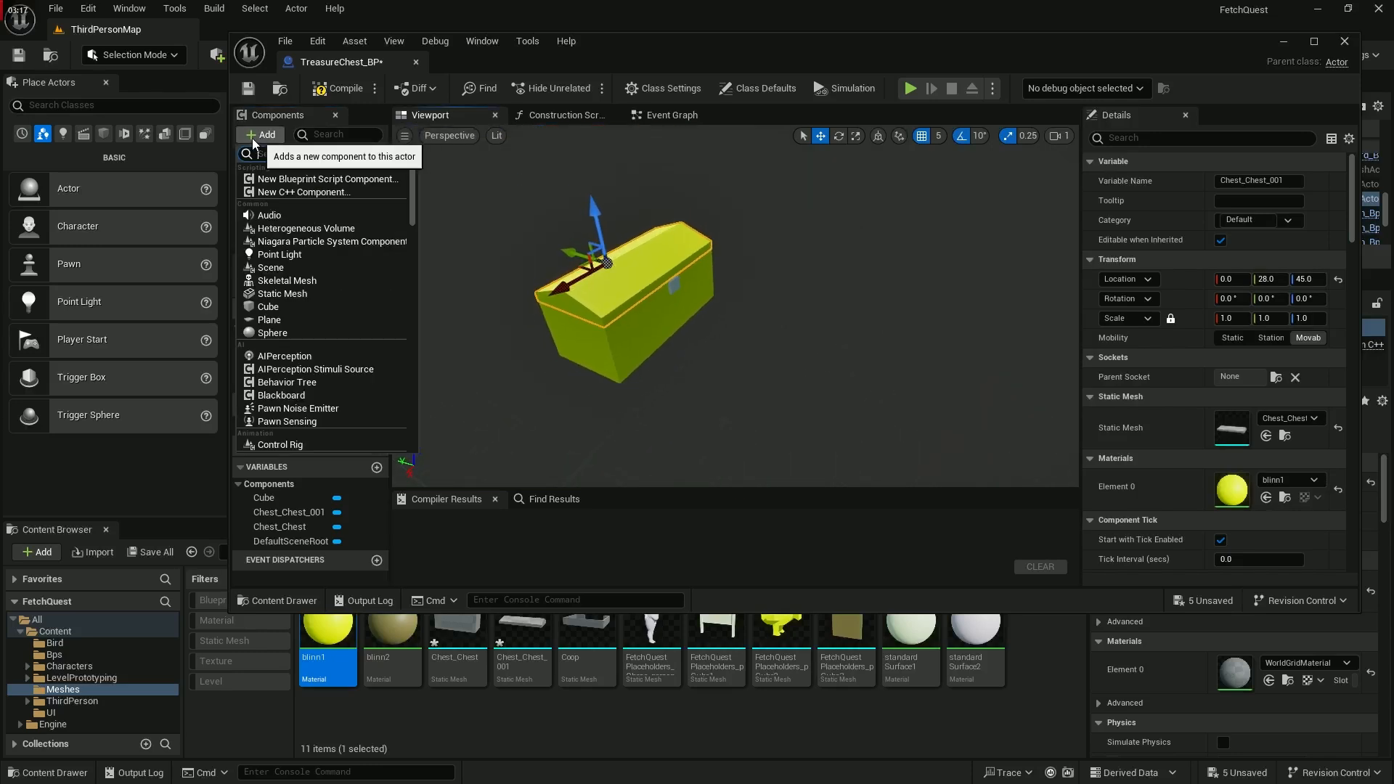
type("box")
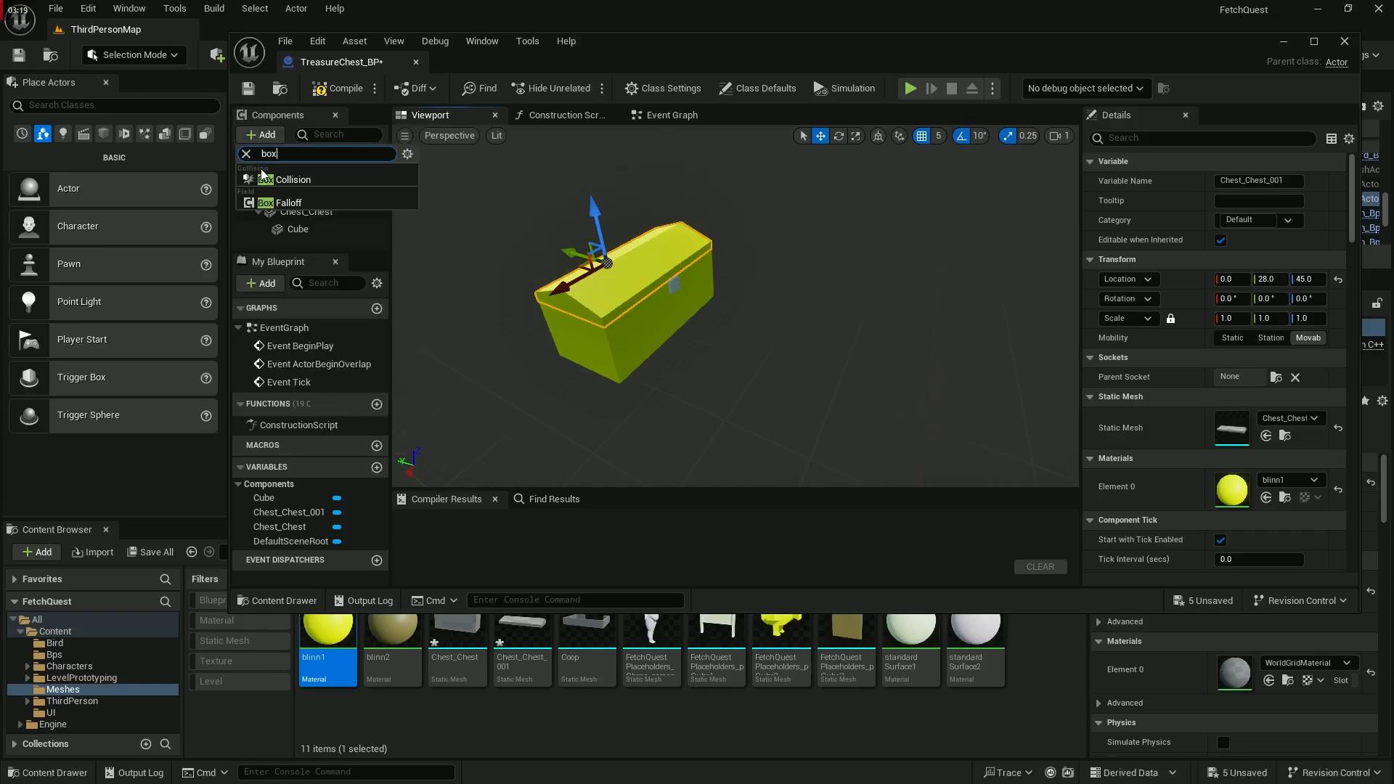
left_click(285, 180)
Move the collision box in front of the chest to Y -158, Z -45 and scale it uniformly to 3.75
left_click_drag(602, 312, 725, 331)
key("r")
scroll(746, 364, "down", 3)
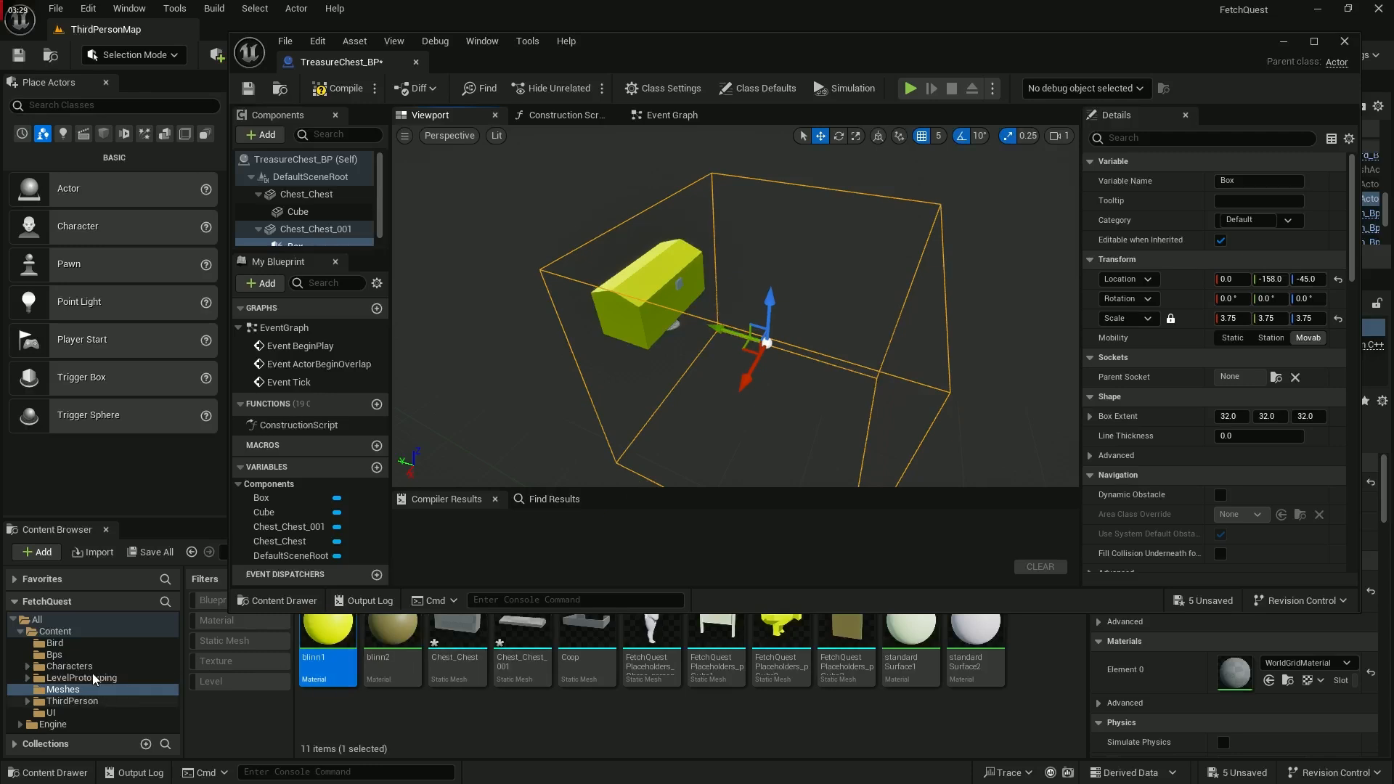
Open the BillBoard_BP Blueprint from the Bps folder and bring its Event Graph nodes into view
left_click(54, 654)
left_click(341, 645)
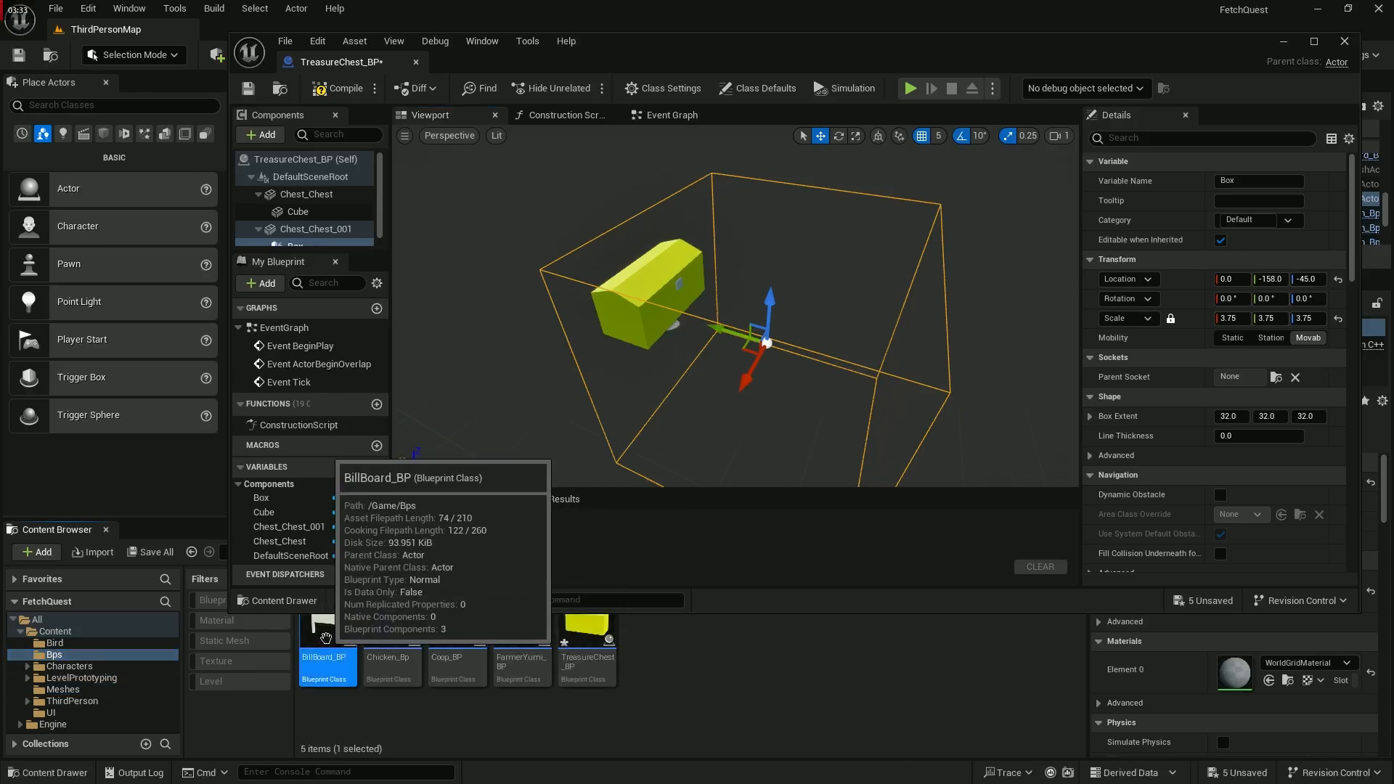
double_click(317, 637)
scroll(657, 344, "down", 4)
scroll(610, 357, "down", 2)
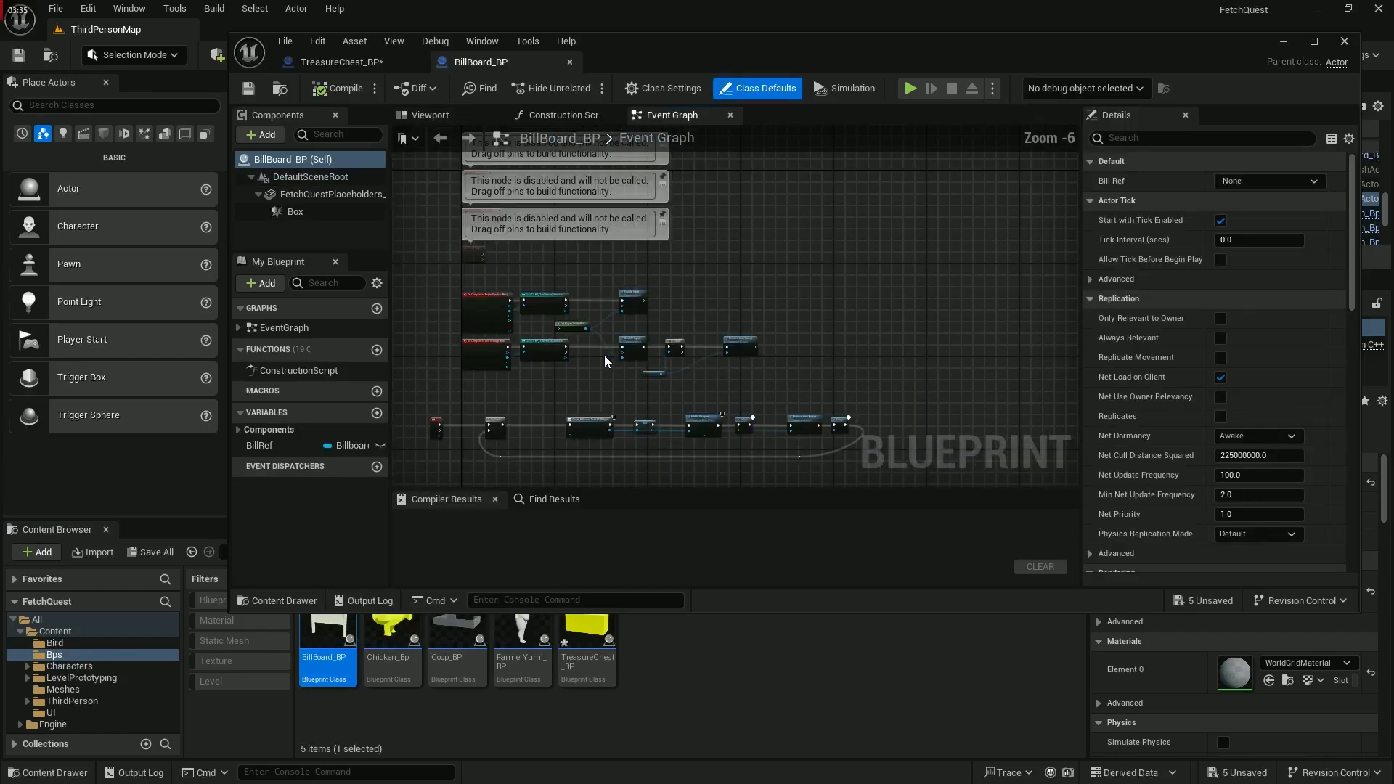
Select and copy BillBoard_BP's Box begin and end overlap events with their casts, Get Player Controller, Enable Input and Disable Input nodes
right_click_drag(607, 360, 647, 348)
scroll(645, 346, "up", 4)
scroll(565, 343, "down", 1)
right_click_drag(772, 215, 898, 230)
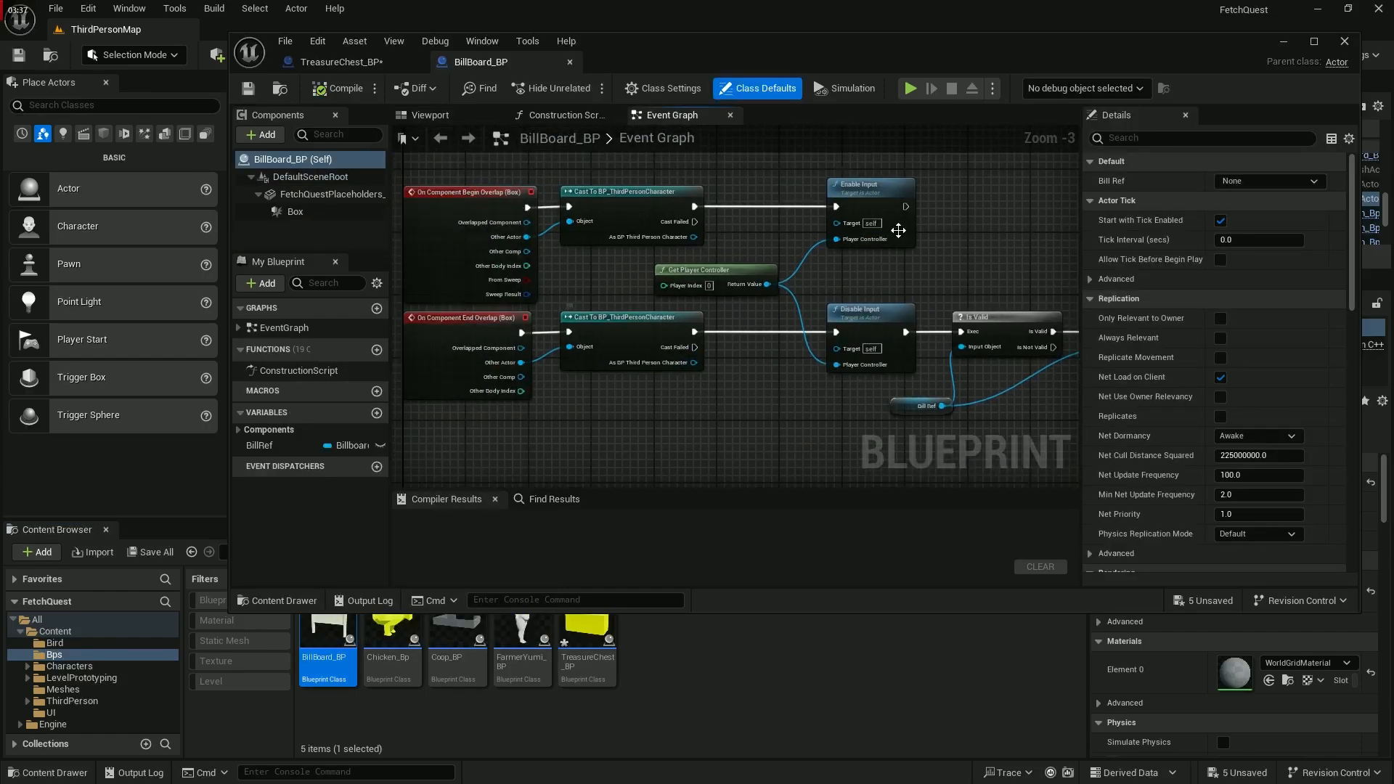
right_click_drag(820, 331, 716, 347)
scroll(638, 344, "down", 3)
scroll(585, 269, "up", 2)
left_click_drag(706, 369, 885, 425)
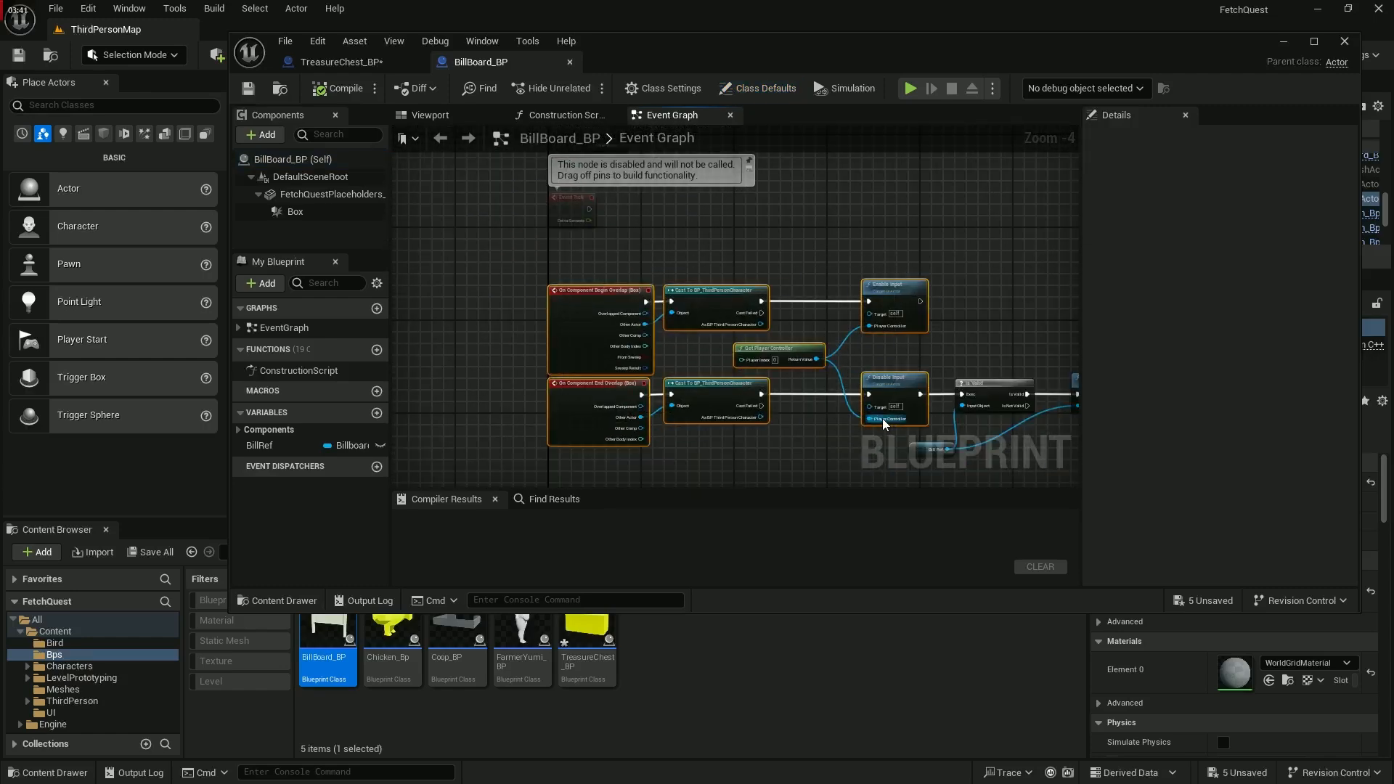
Paste the copied overlap and input nodes into an empty area of the TreasureChest_BP Event Graph
left_click(340, 62)
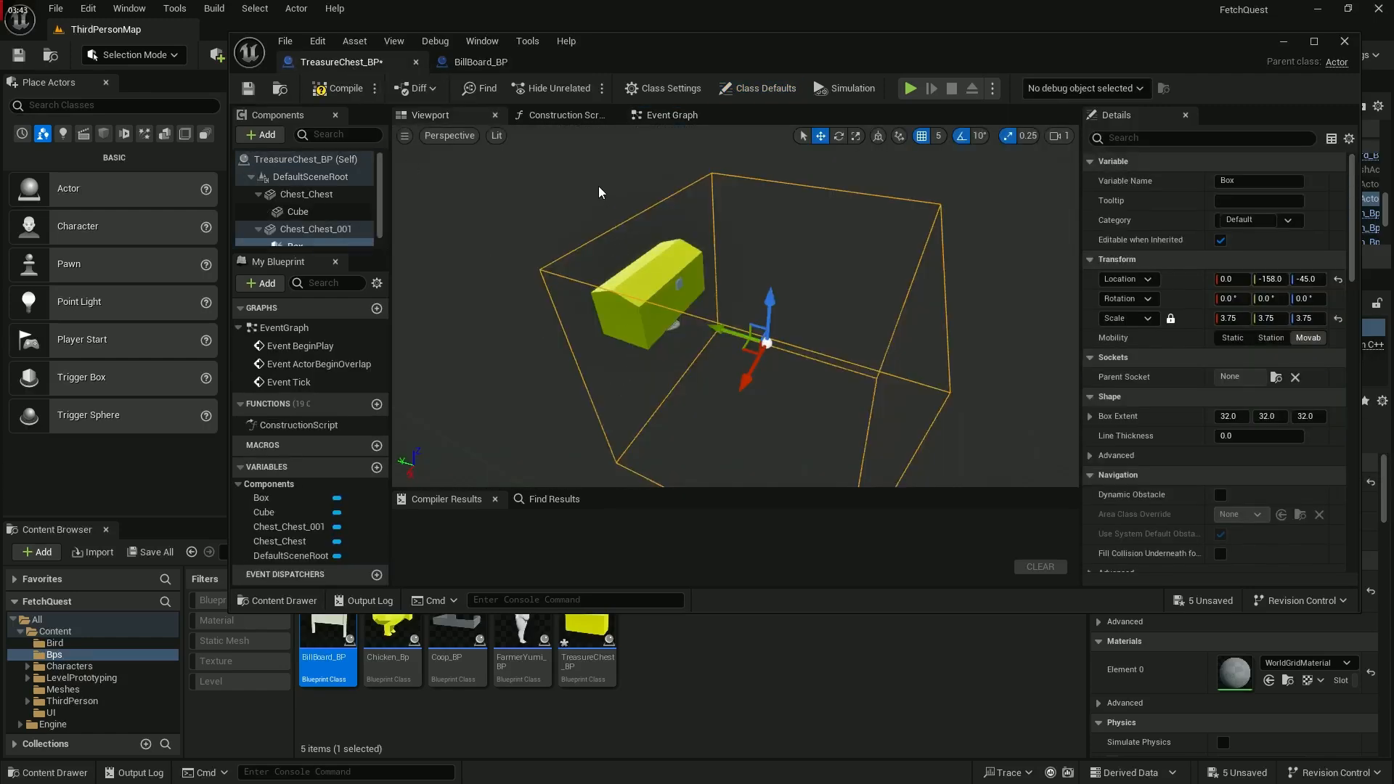
left_click(672, 121)
right_click_drag(676, 327, 404, 290)
scroll(407, 290, "down", 3)
right_click_drag(596, 305, 601, 201)
key("ctrl+v")
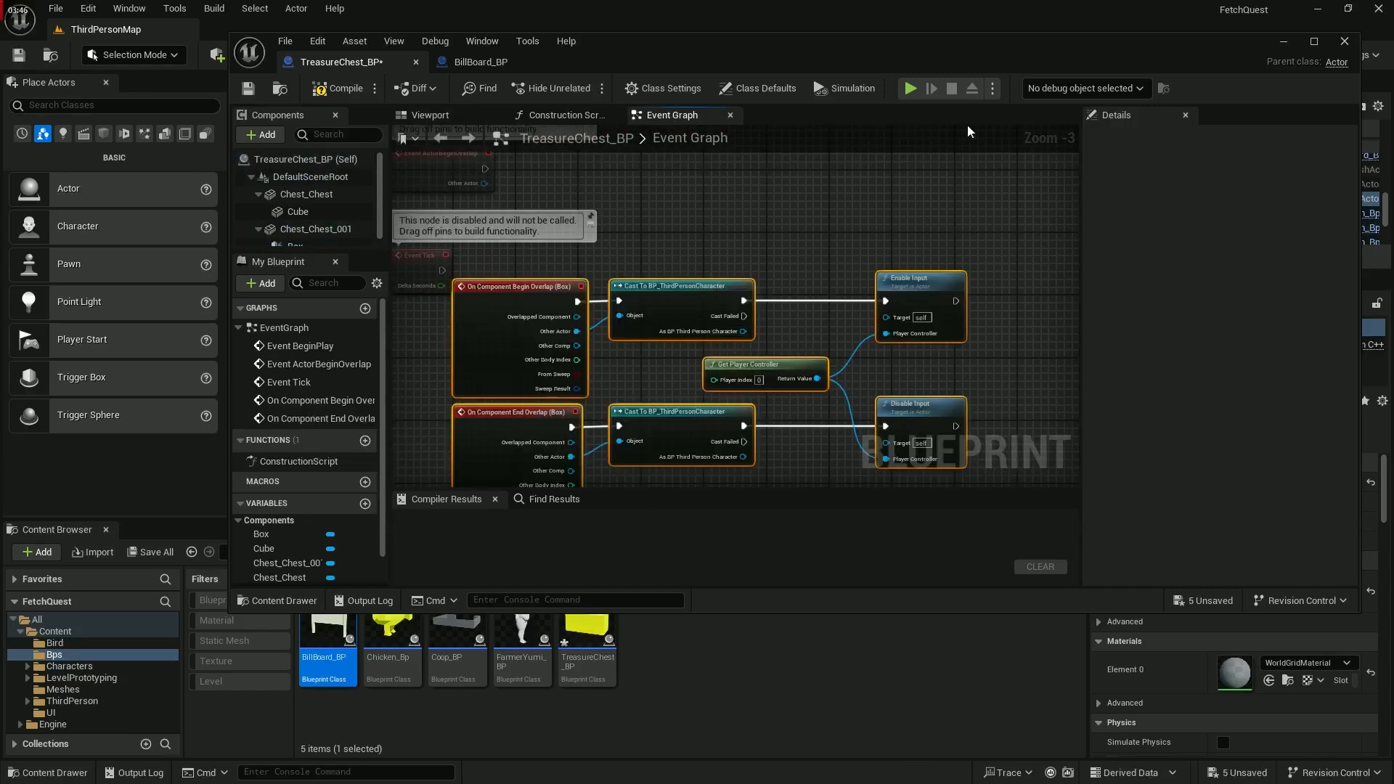
Maximize the Blueprint editor window and move the pasted nodes into clear space below Event Tick
left_click(1312, 45)
right_click_drag(512, 248, 560, 274)
left_click_drag(541, 277, 603, 381)
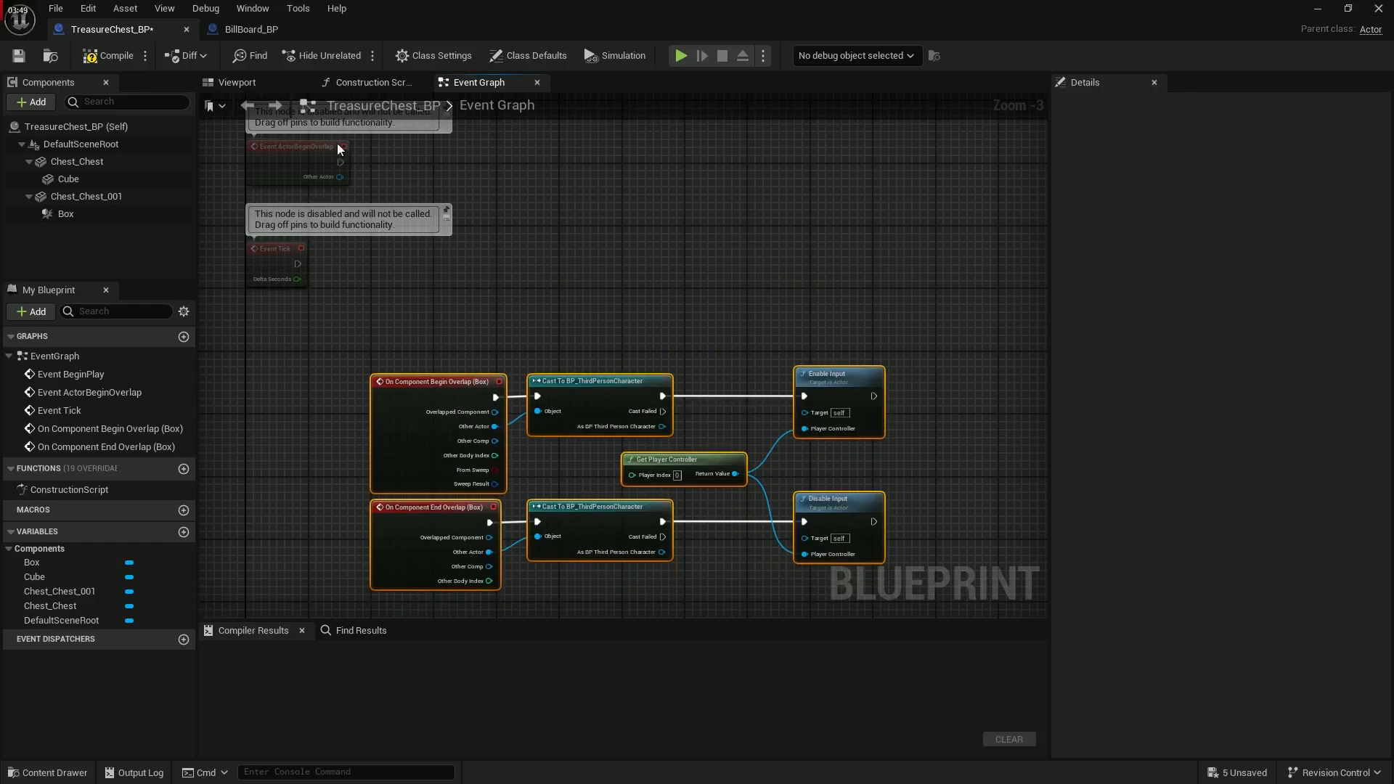
In BillBoard_BP's Event Graph, select and copy the E key event and its Do Once node
left_click(241, 31)
scroll(436, 403, "up", 2)
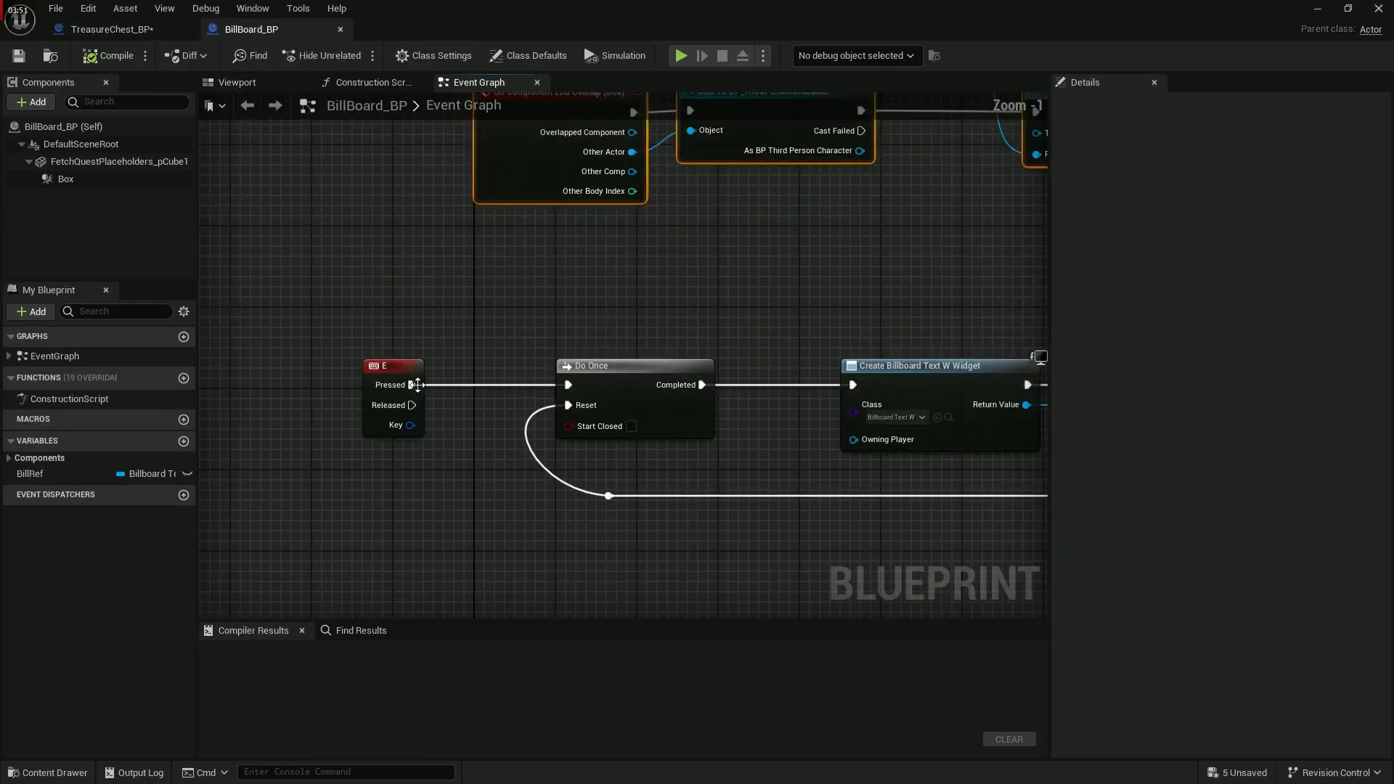
left_click_drag(359, 311, 441, 488)
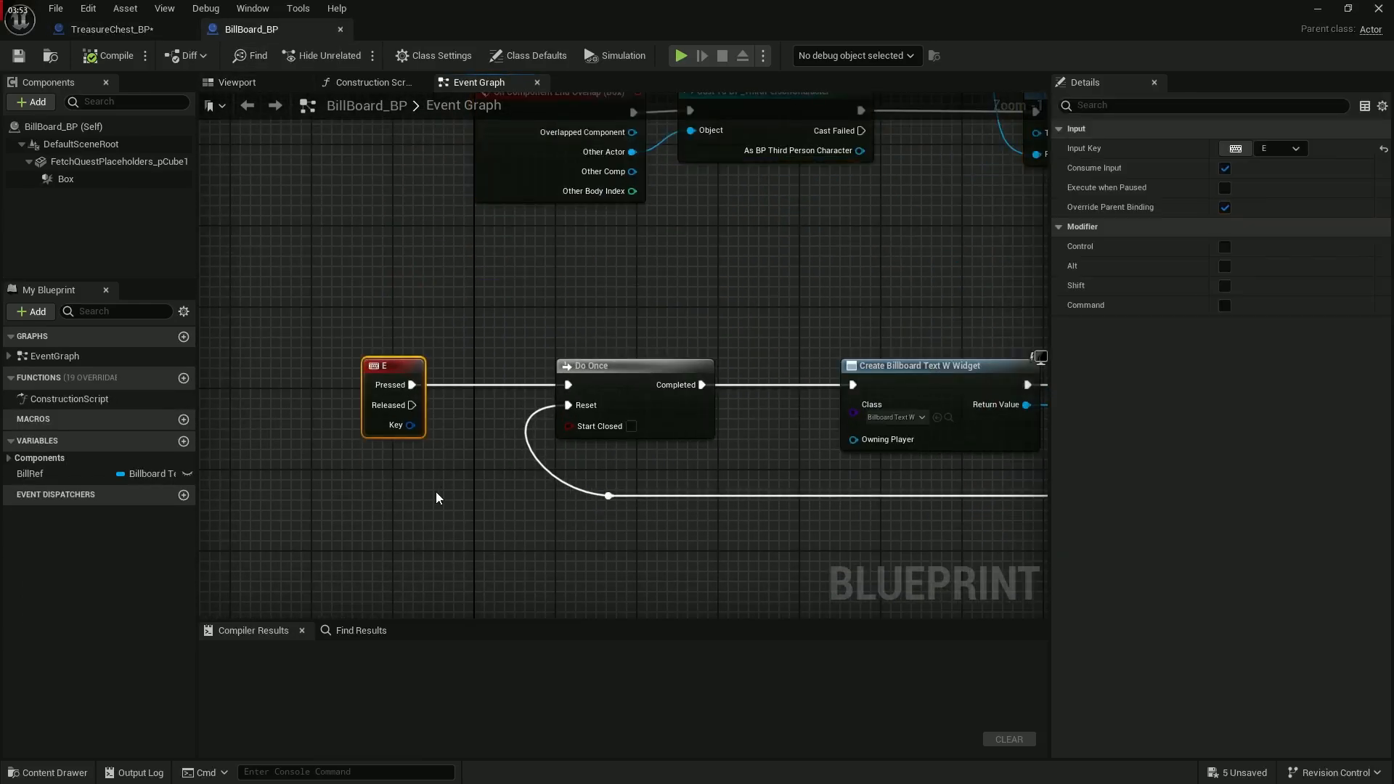
left_click_drag(312, 296, 587, 379)
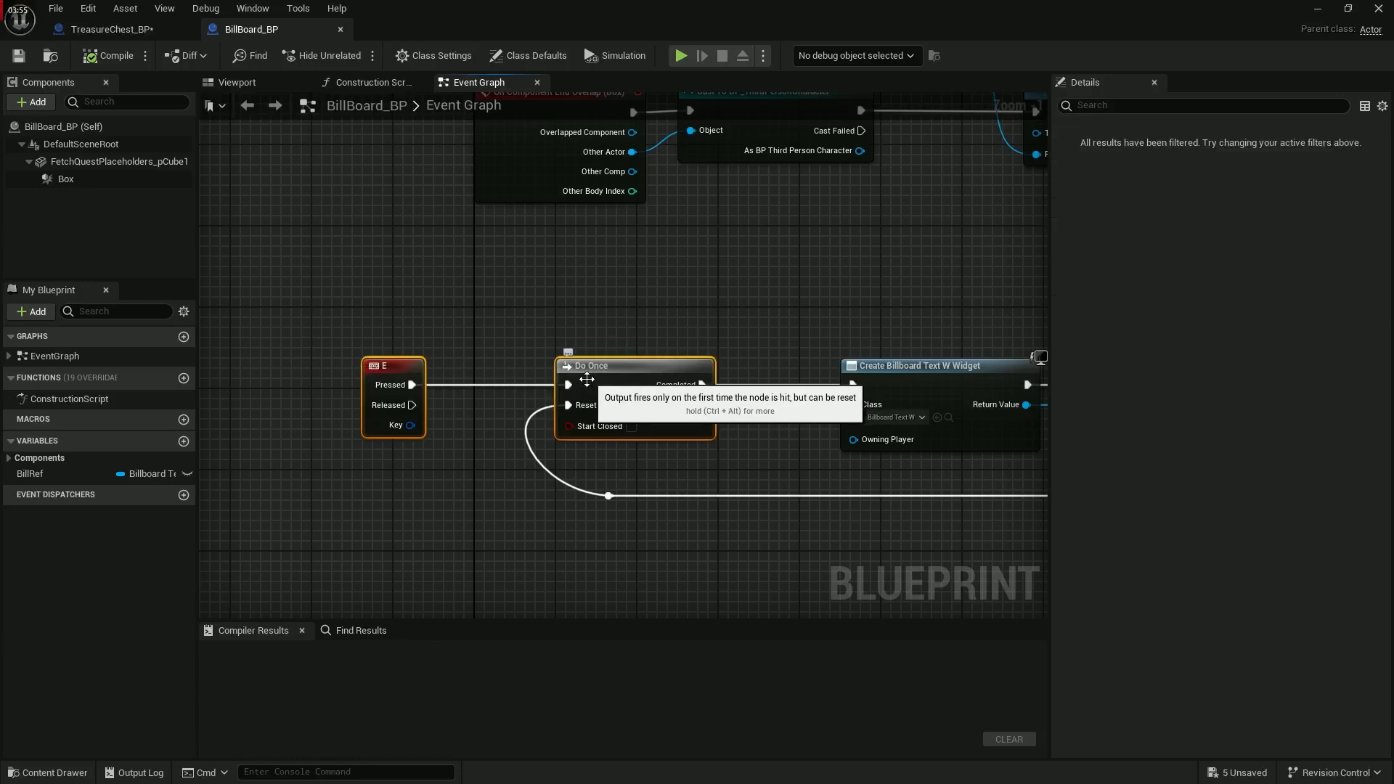
Paste the copied E key event and Do Once node below the overlap events in the TreasureChest_BP Event Graph
left_click(110, 29)
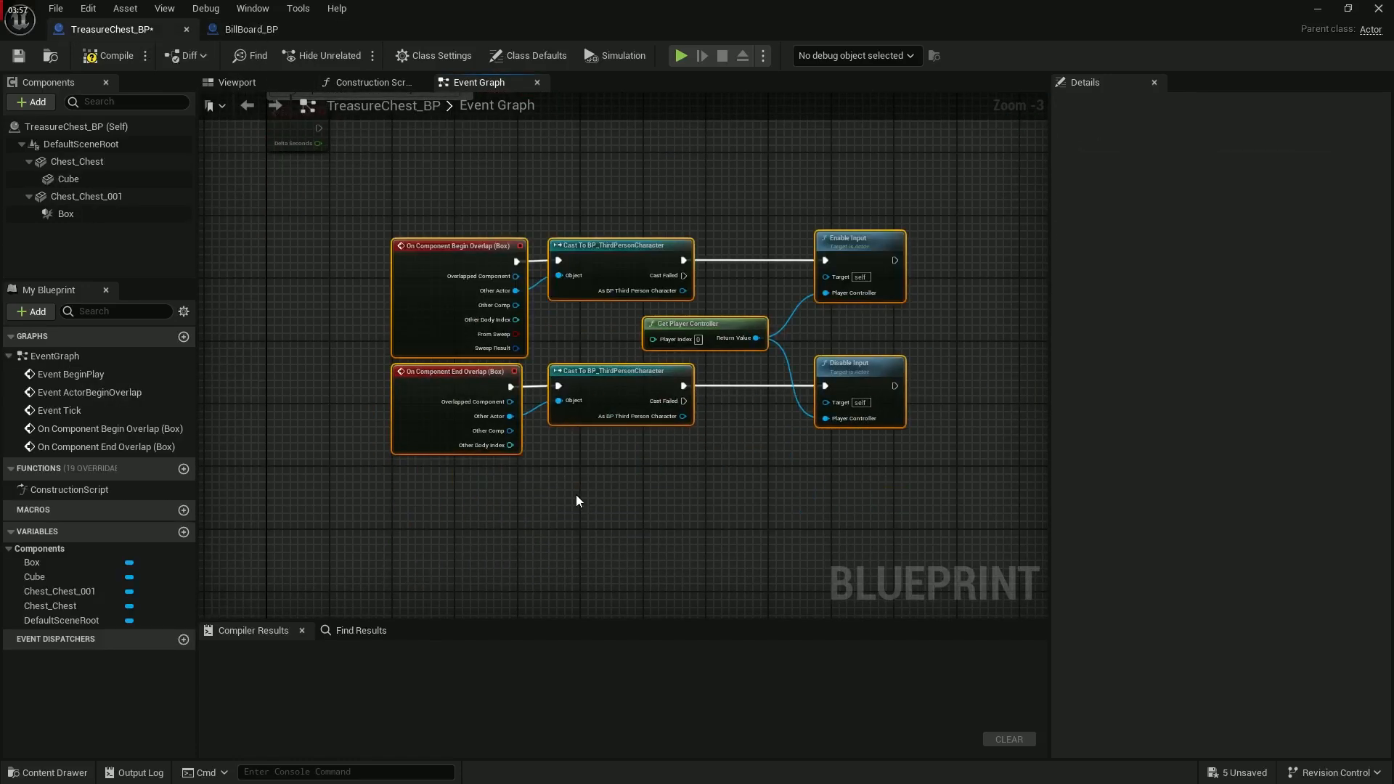
right_click_drag(507, 521, 531, 395)
left_click(531, 395)
key("ctrl+v")
scroll(674, 413, "up", 2)
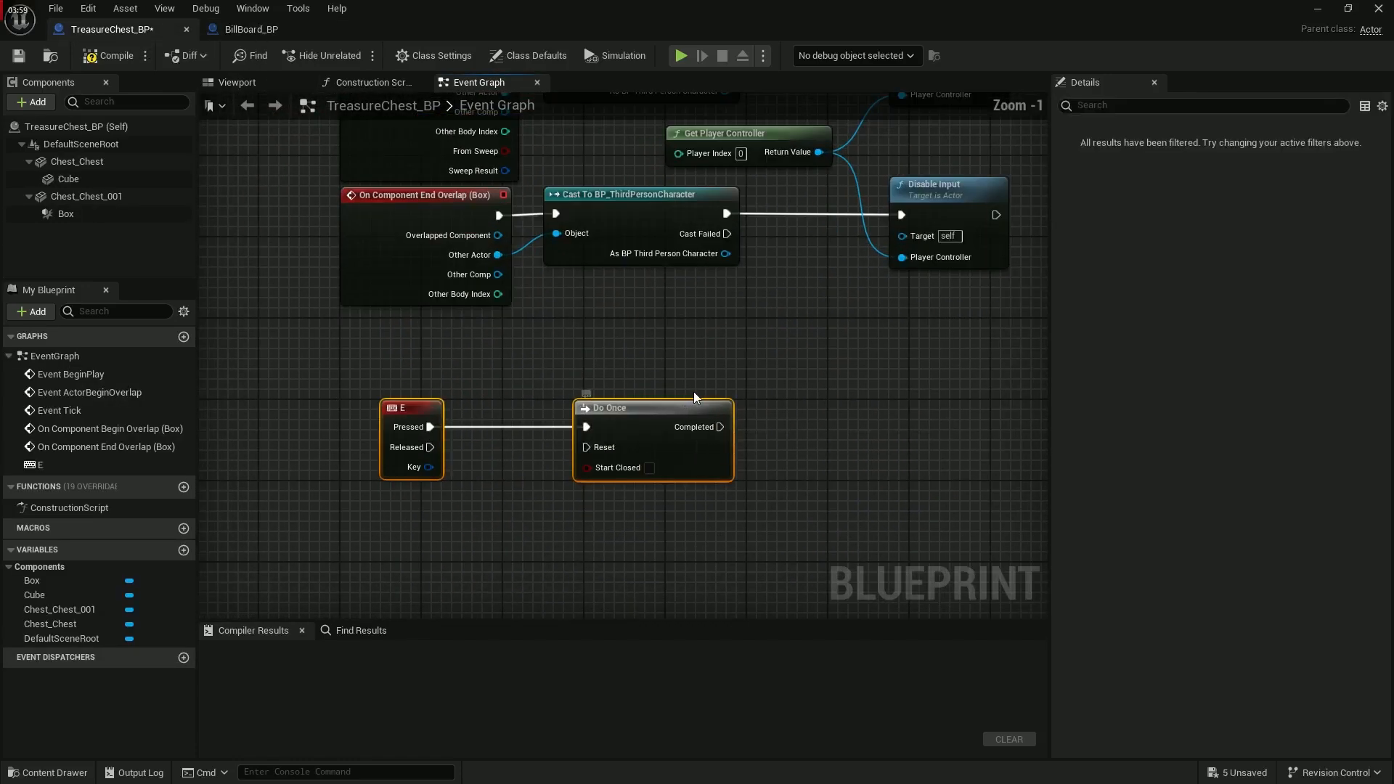
left_click(694, 392)
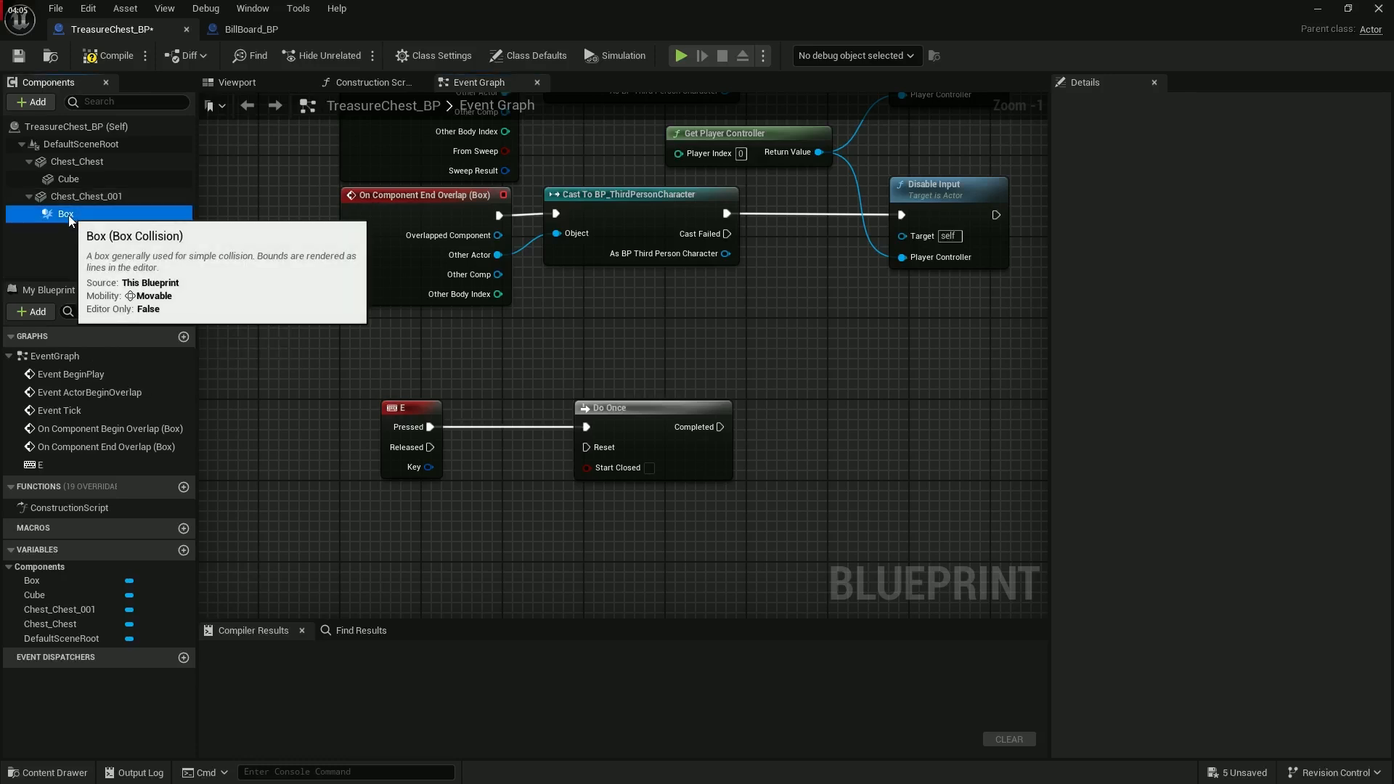
Attach the Box collision to Chest_Chest, then add a Move Component To node for Chest_Chest_001 that runs from Do Once's Completed output
left_click_drag(68, 214, 76, 166)
left_click_drag(69, 214, 861, 464)
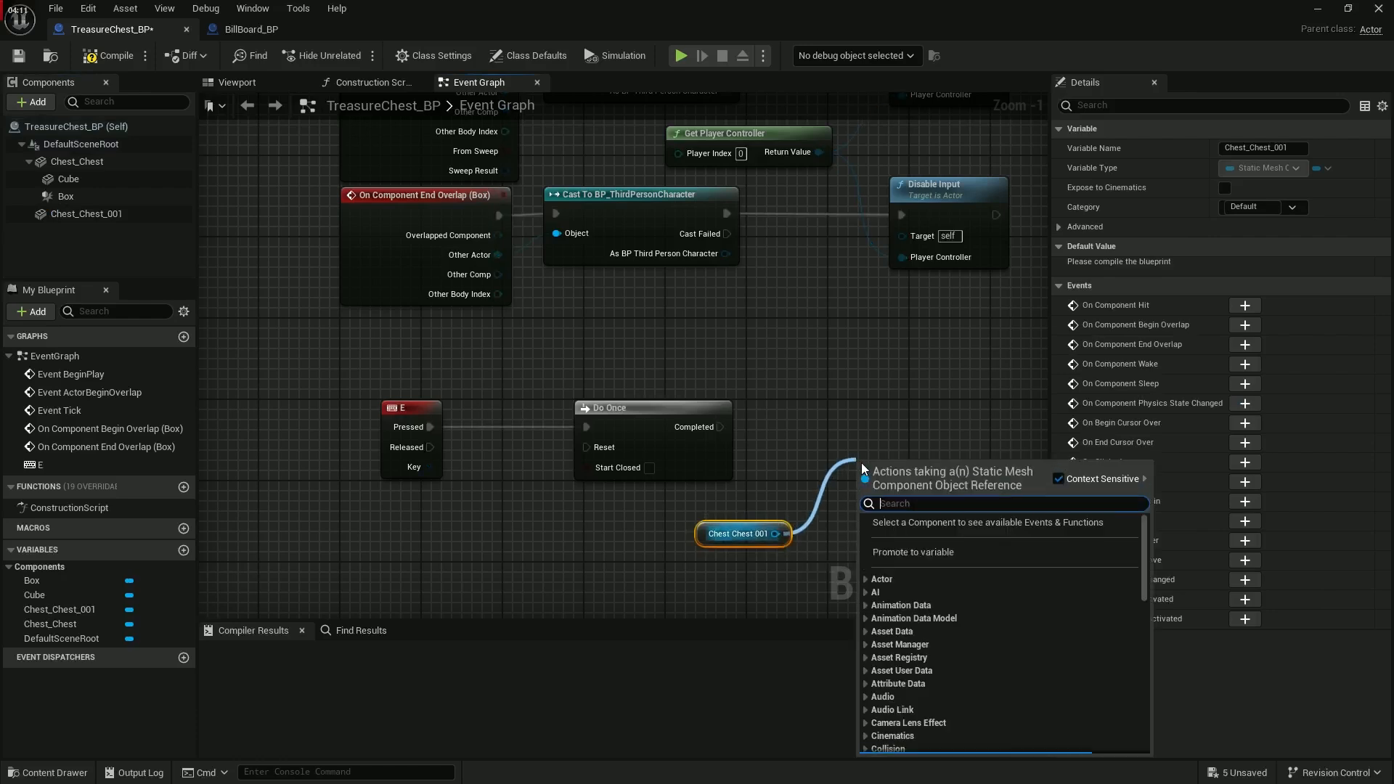
type("move com")
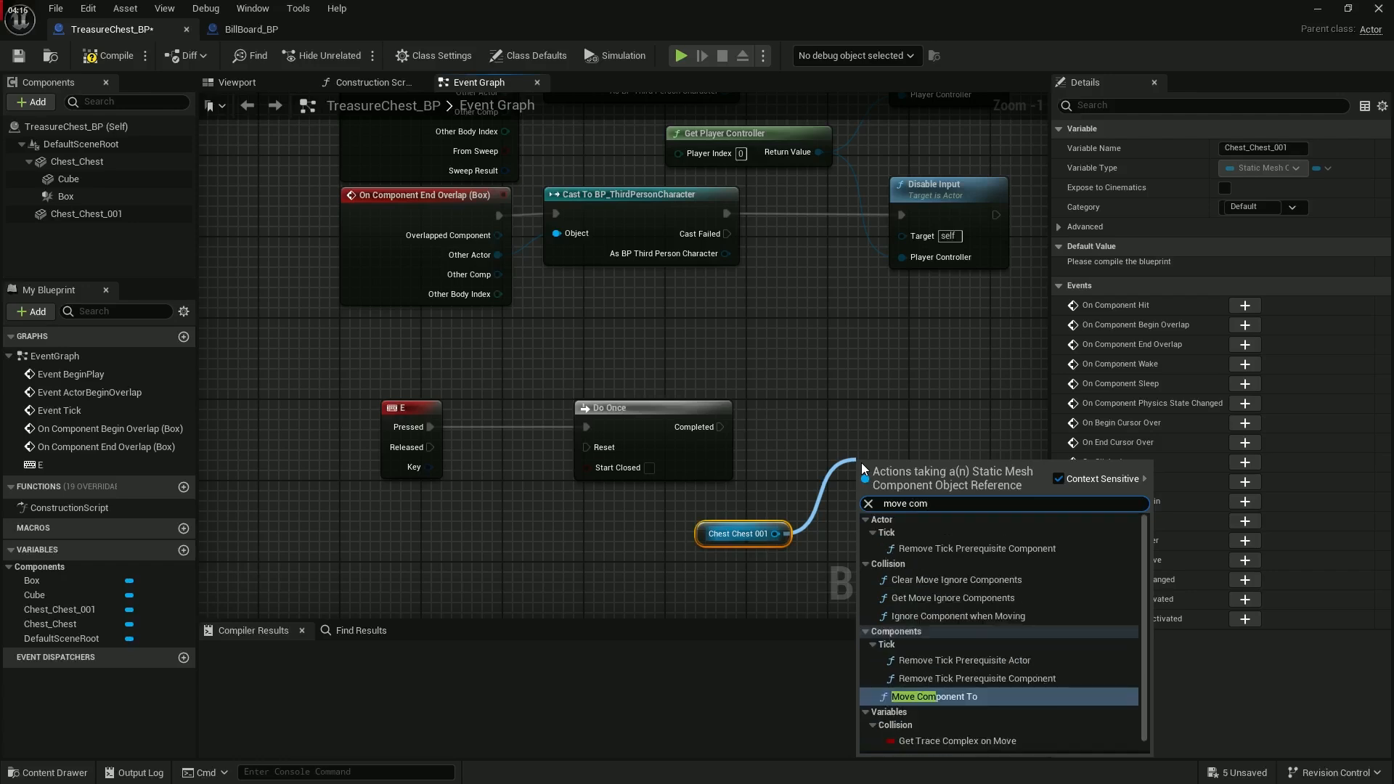
key("Return")
left_click_drag(862, 463, 852, 411)
left_click_drag(711, 428, 851, 427)
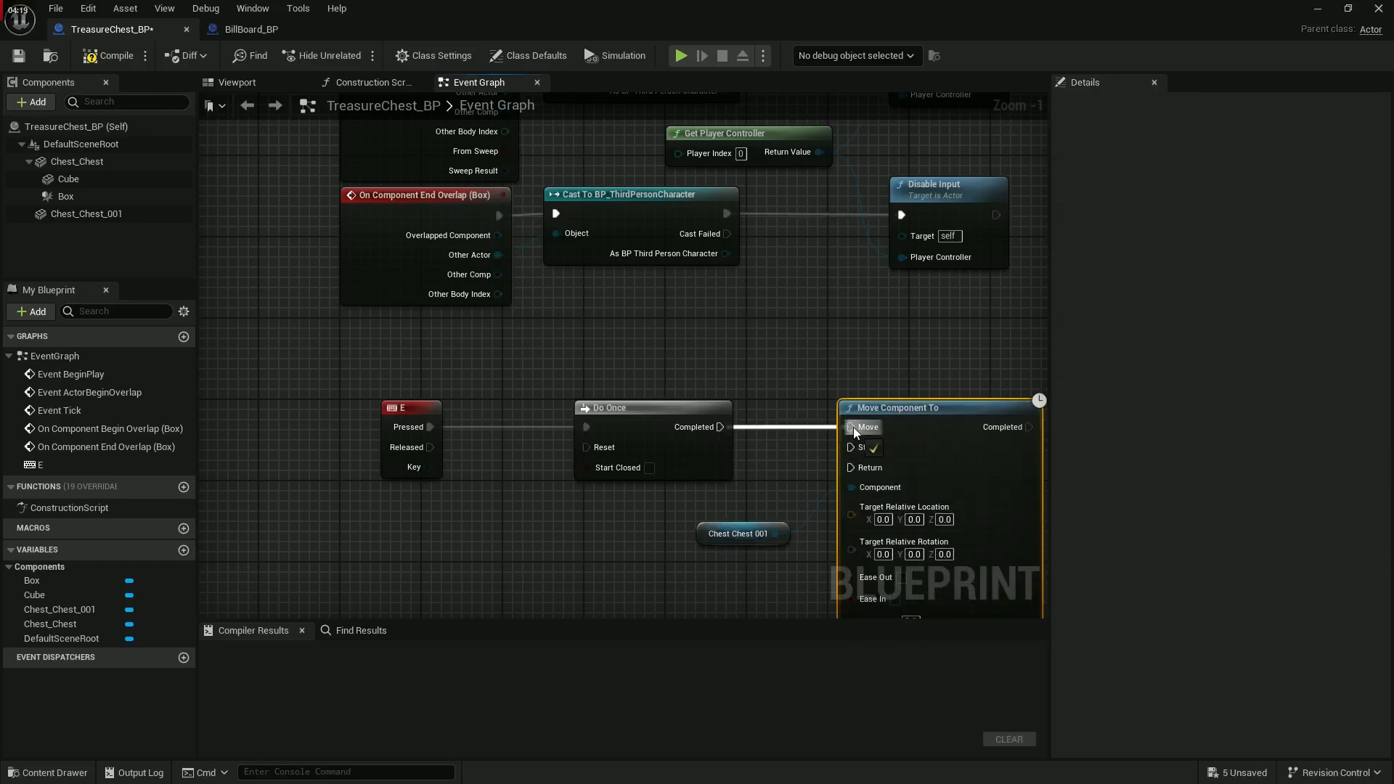
right_click_drag(930, 394, 850, 324)
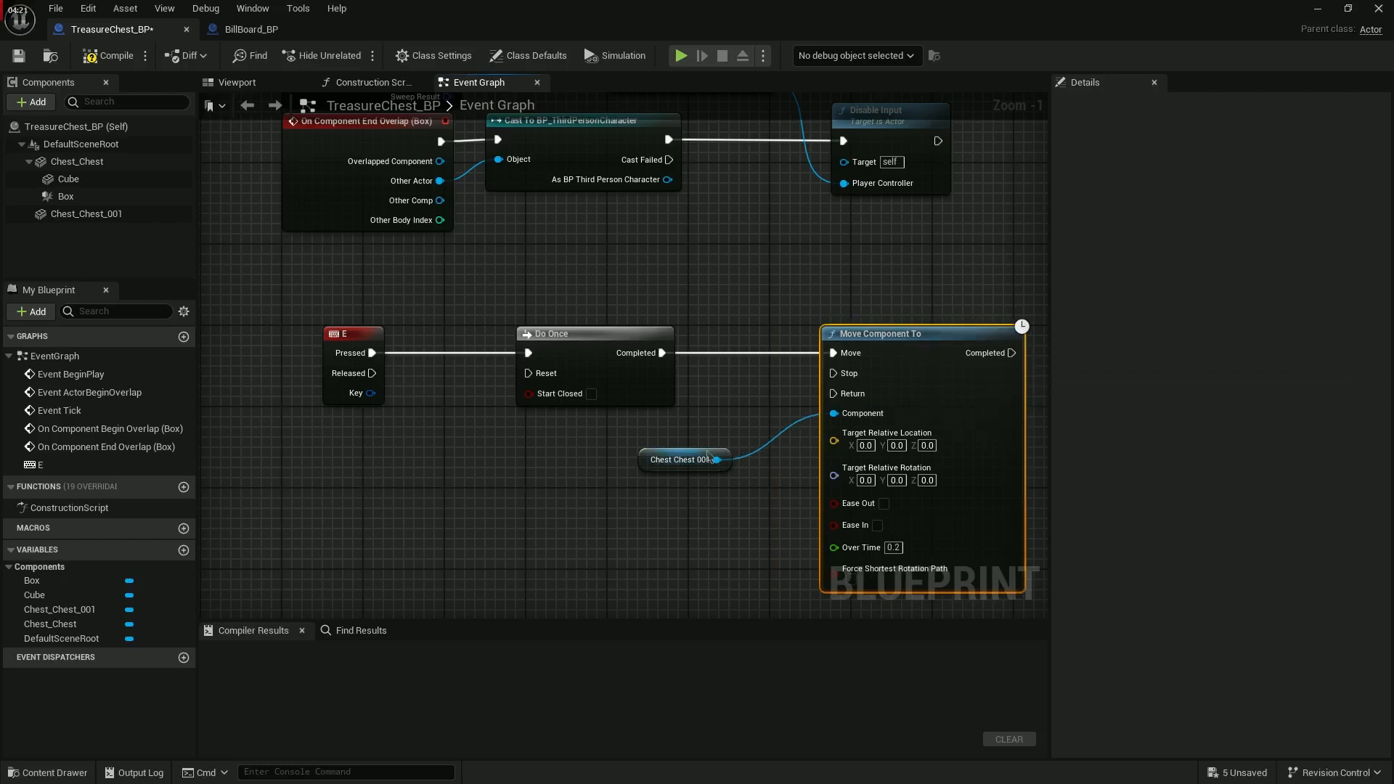
Add Get Relative Transform for Chest_Chest_001, split its return value, and wire the location into Move Component To's Target Relative Location
left_click_drag(643, 456, 669, 515)
type("get relat")
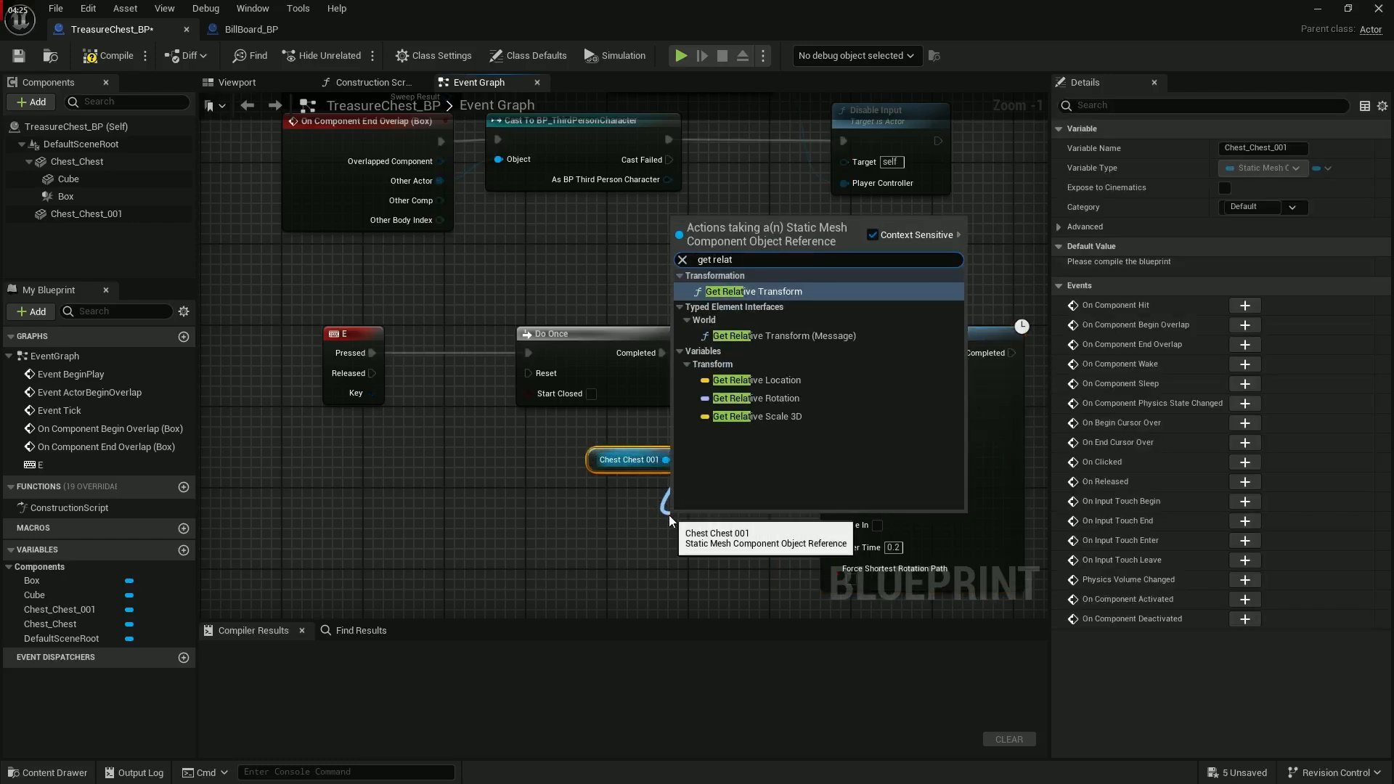
left_click(728, 292)
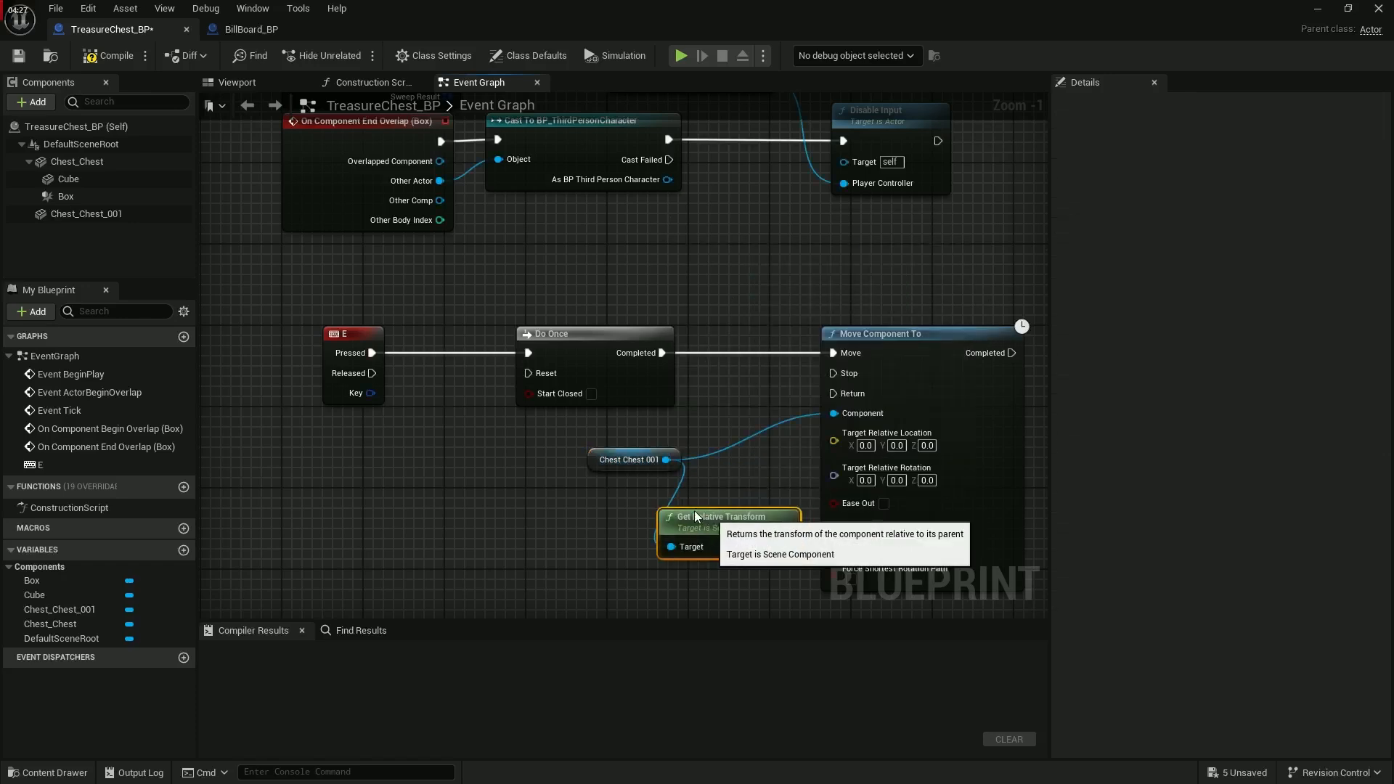
right_click(698, 526)
left_click(726, 590)
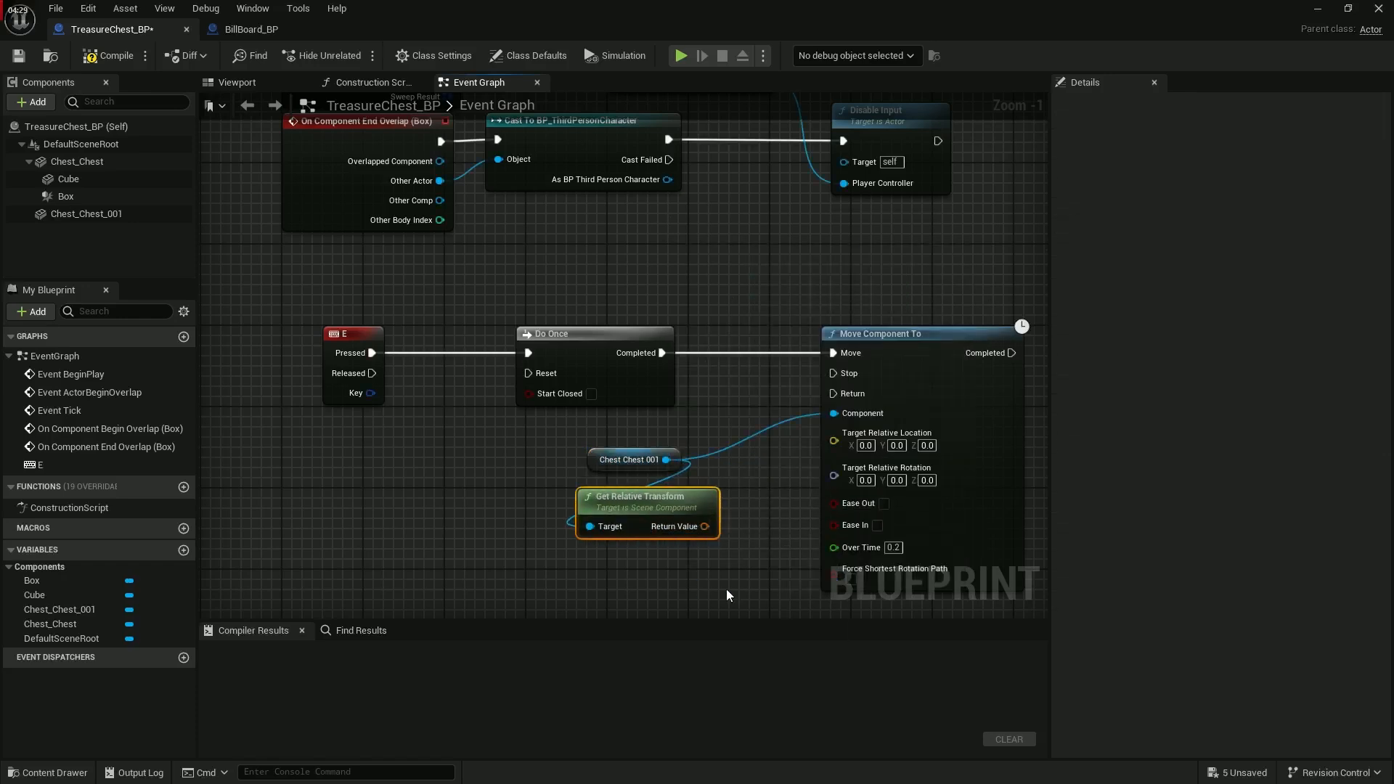
left_click_drag(735, 526, 835, 434)
left_click_drag(886, 351, 926, 351)
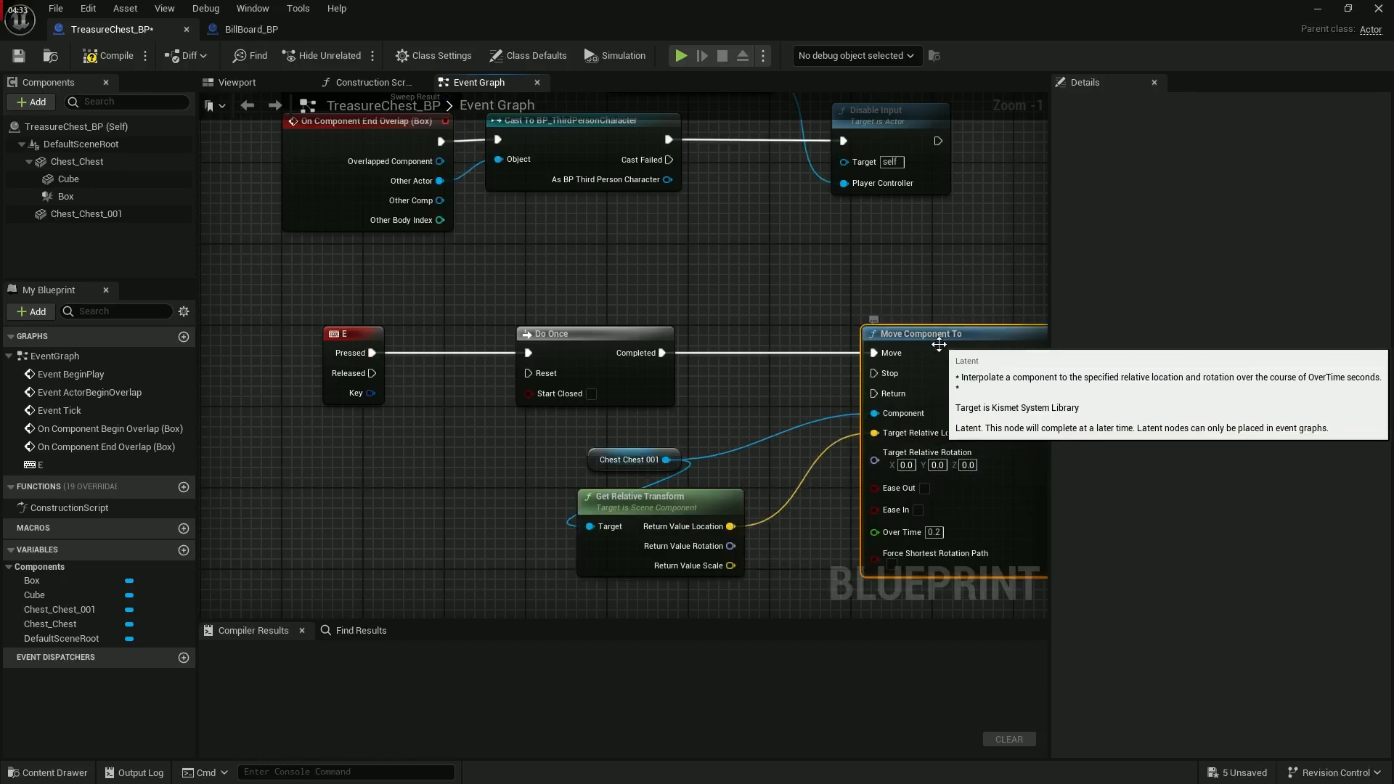
Split the rotation output of Get Relative Transform and the Target Relative Rotation of Move Component To into roll, pitch and yaw
right_click(730, 547)
left_click(758, 612)
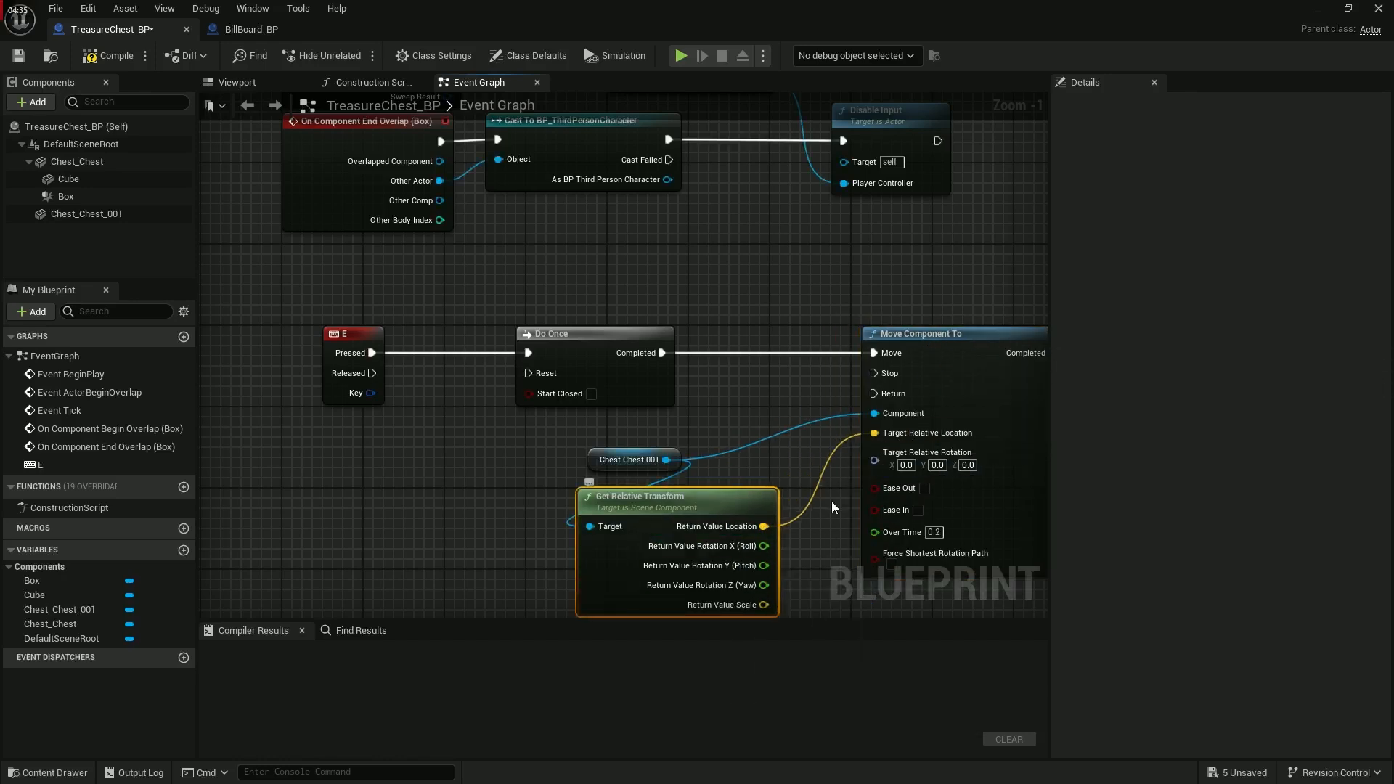
right_click(875, 460)
left_click(918, 588)
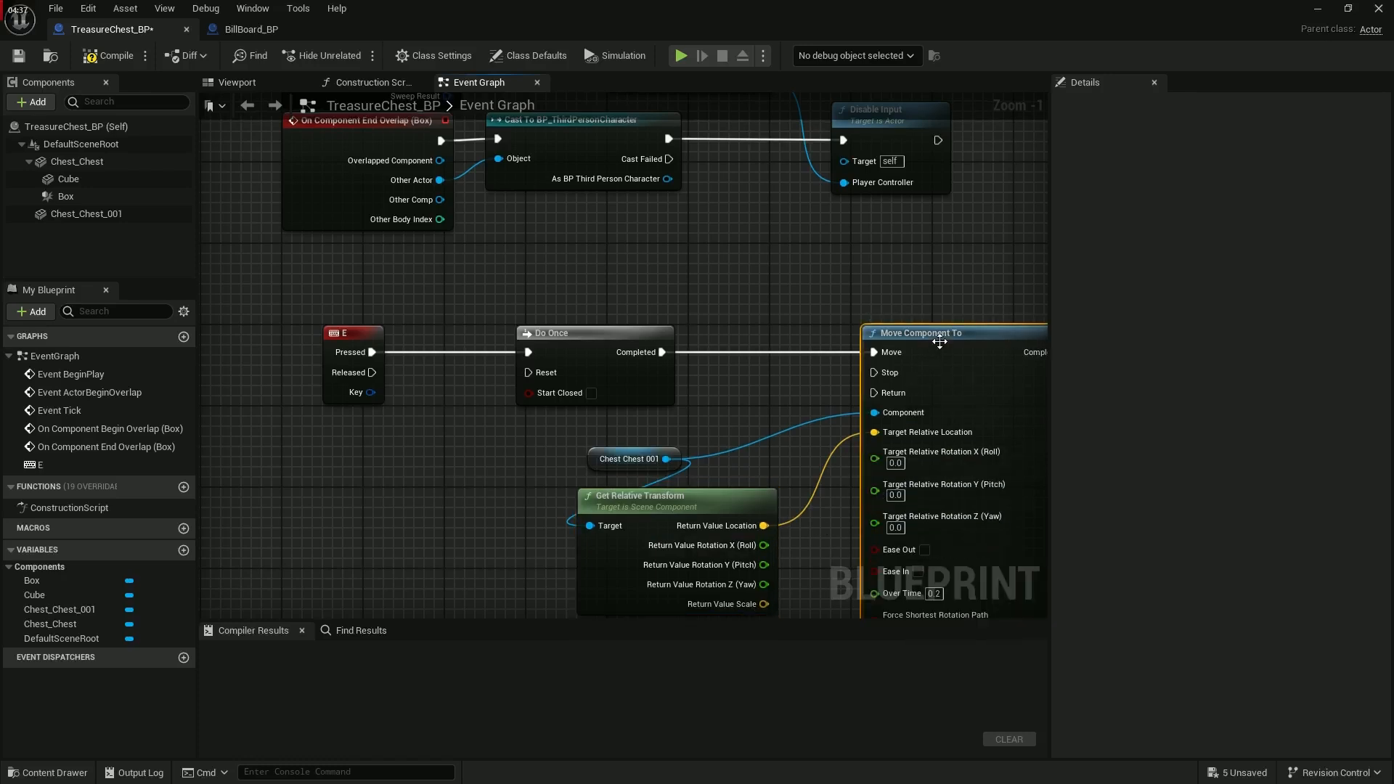
Wire the Roll and Yaw outputs of Get Relative Transform into the matching Target Relative Rotation inputs of Move Component To
right_click_drag(950, 313, 777, 262)
left_click_drag(792, 278, 833, 281)
left_click_drag(589, 495, 666, 472)
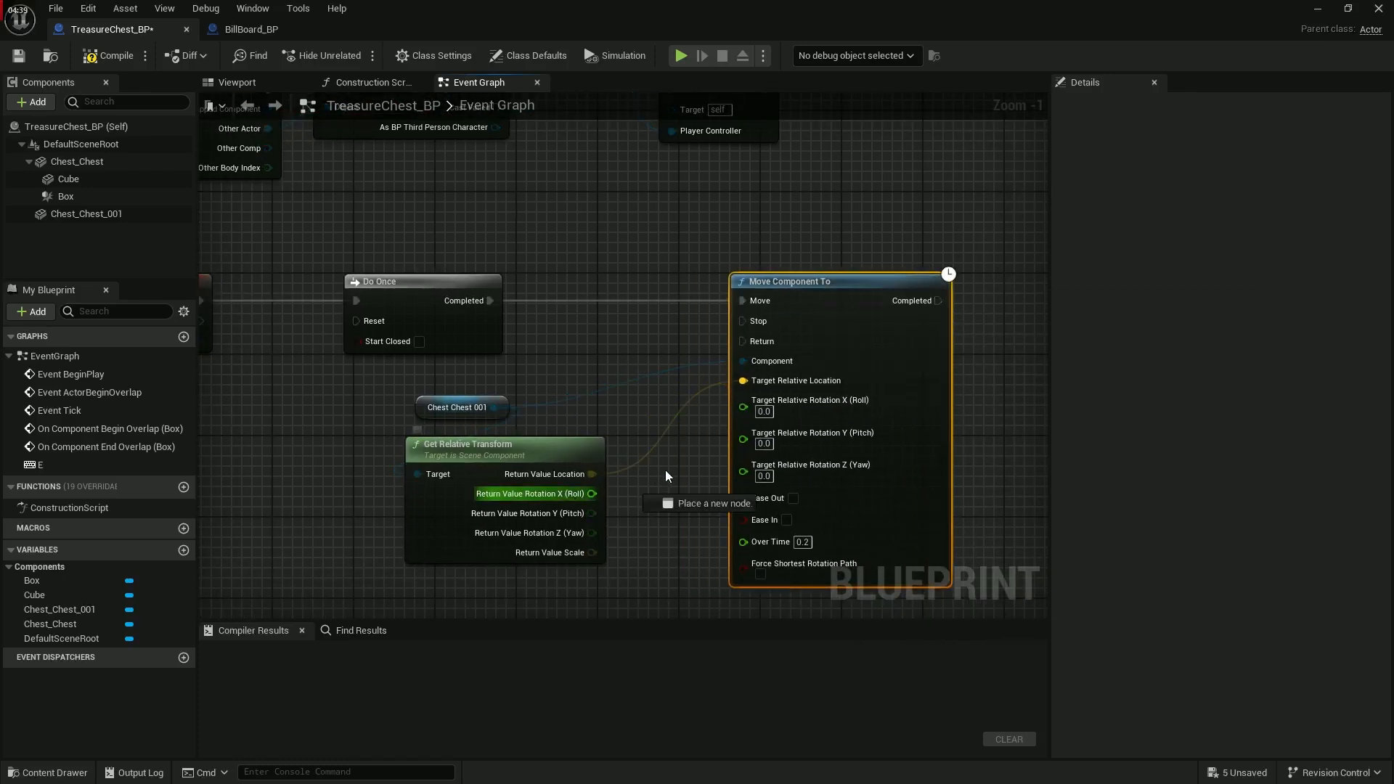
left_click_drag(742, 411, 742, 411)
left_click_drag(592, 533, 743, 452)
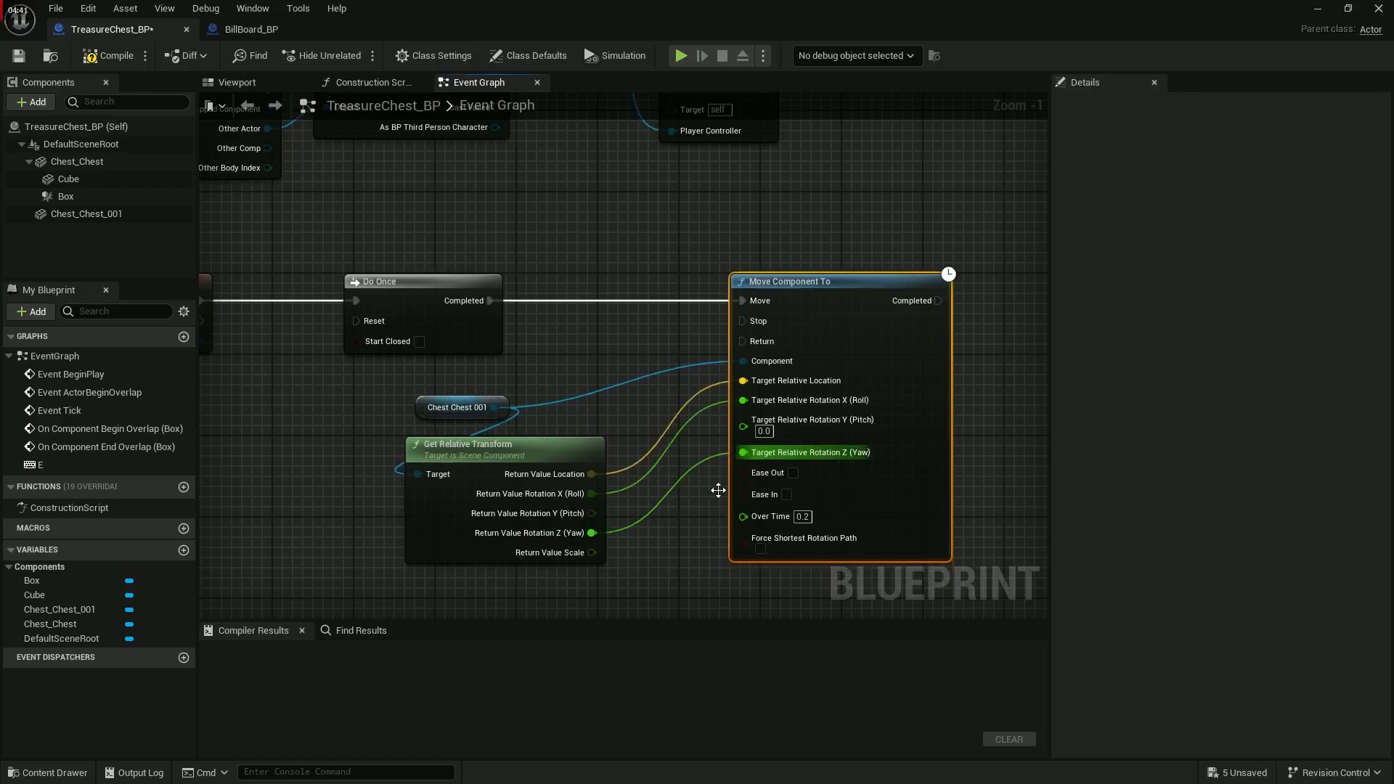
left_click_drag(832, 282, 903, 286)
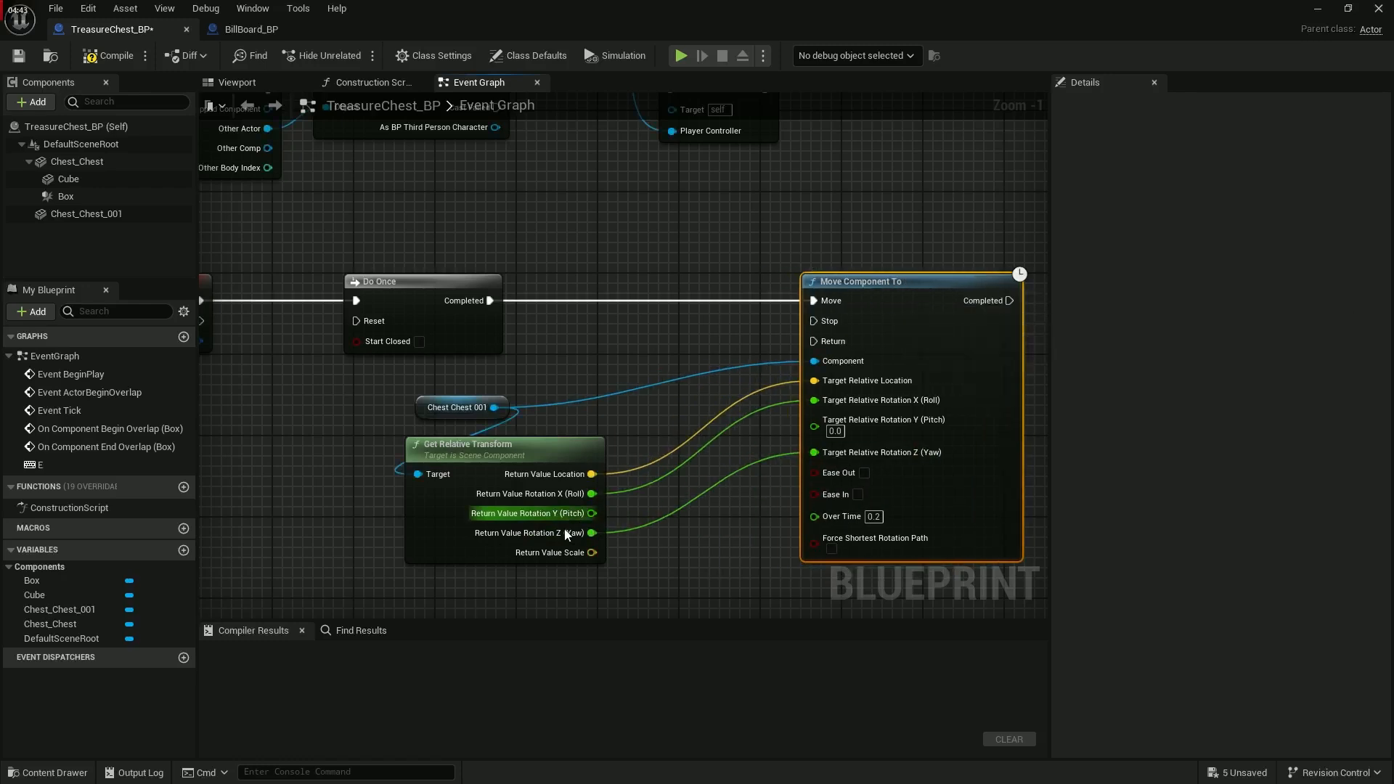
Add 110 to the Pitch output of Get Relative Transform with an Add node and wire the sum into Target Relative Rotation Y (Pitch)
left_click_drag(591, 513, 627, 508)
type("*")
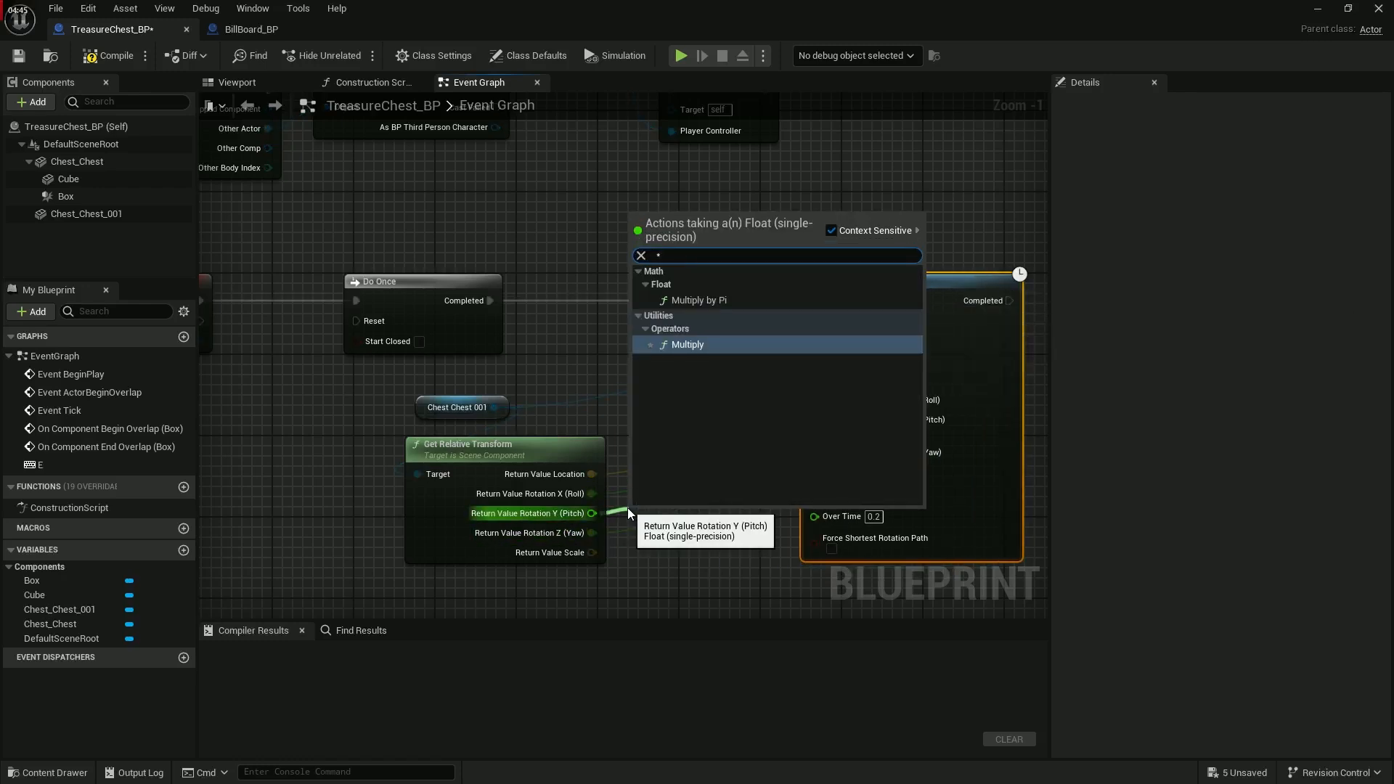
key("BackSpace")
type("*")
key("Return")
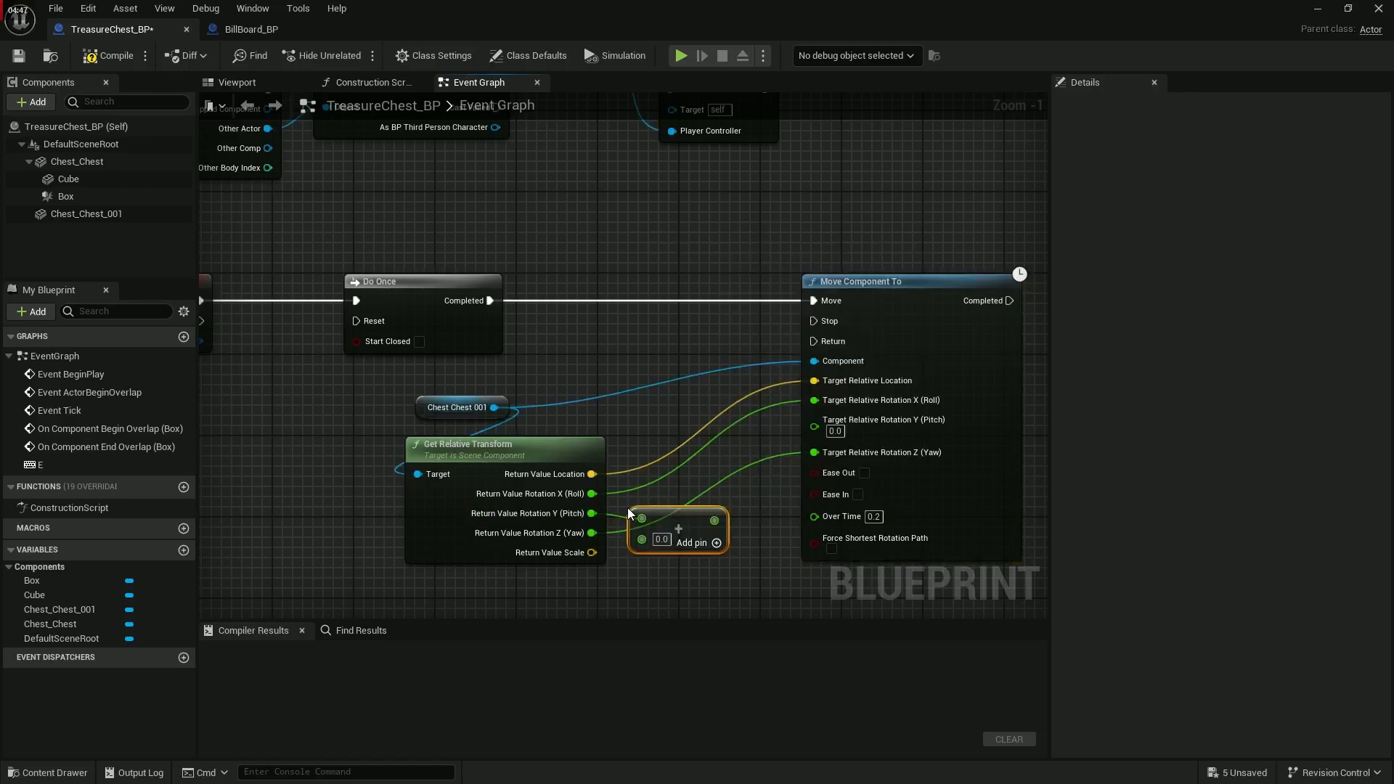
left_click(662, 540)
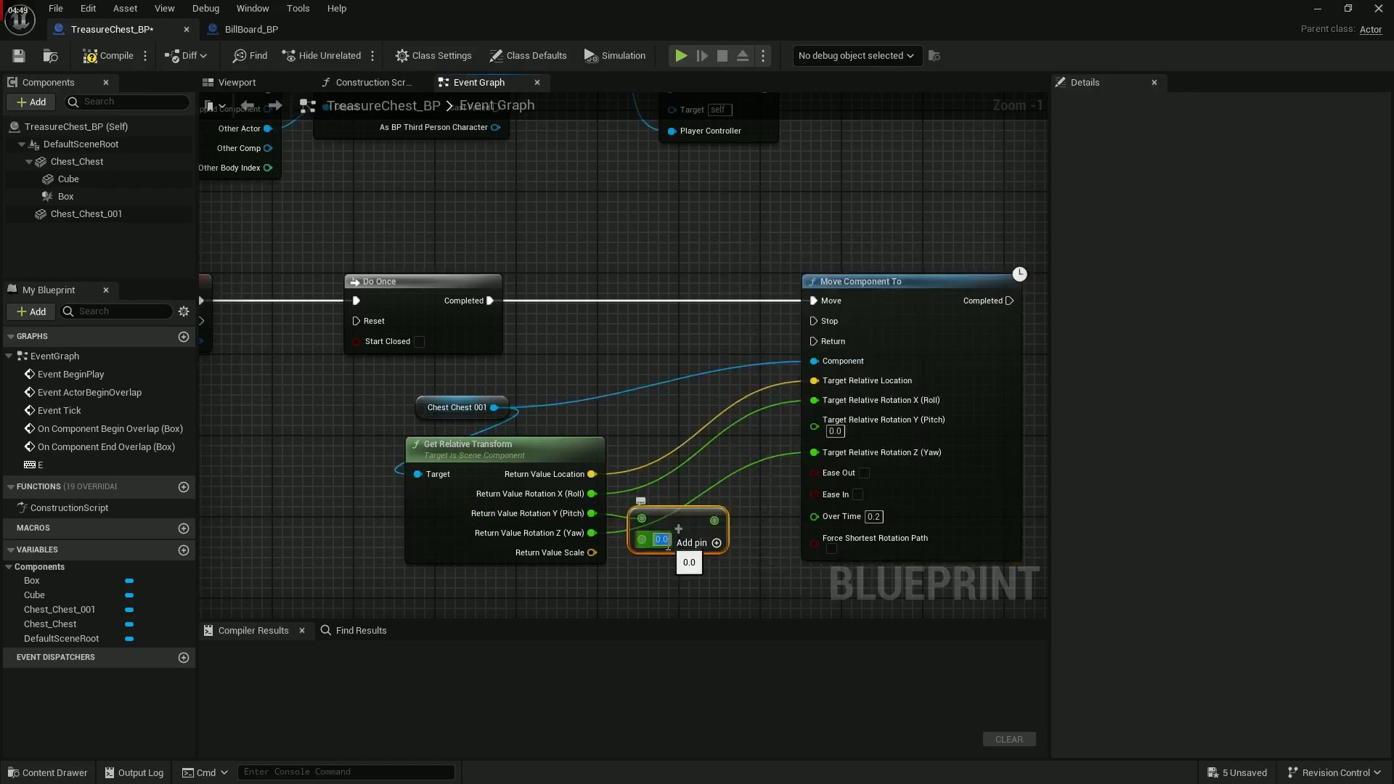
type("110")
left_click_drag(715, 520, 820, 425)
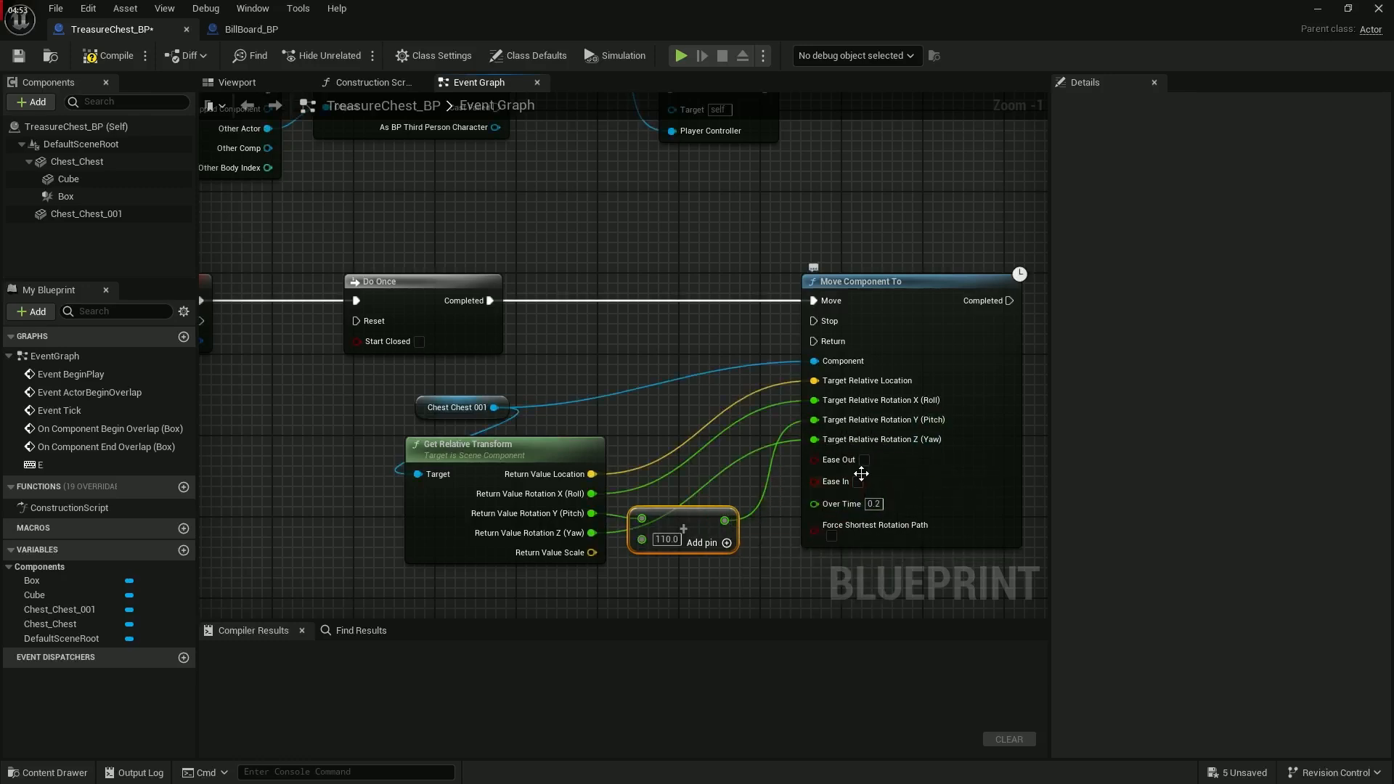
Enable Ease In and set Over Time to 0.6 on Move Component To, then compile TreasureChest_BP
left_click(859, 481)
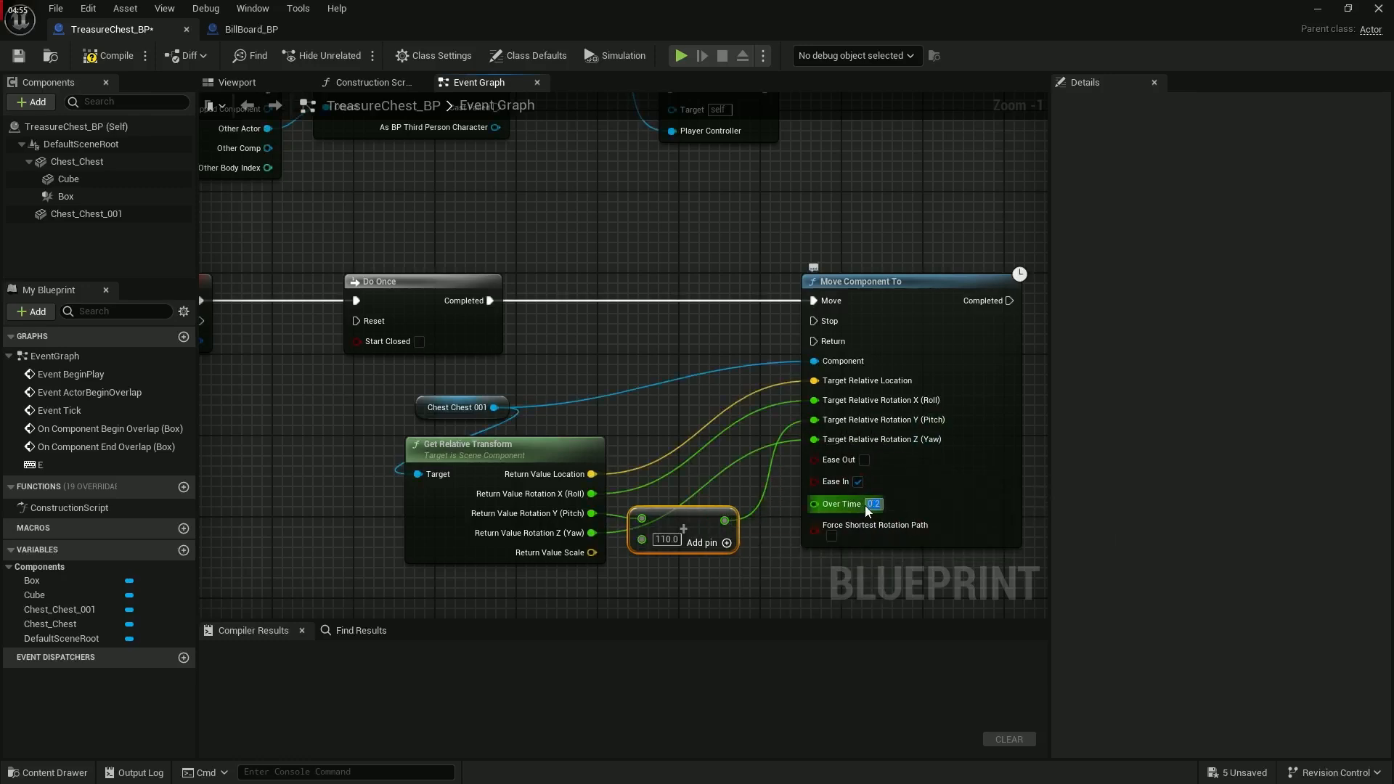
type("0.6")
key("Return")
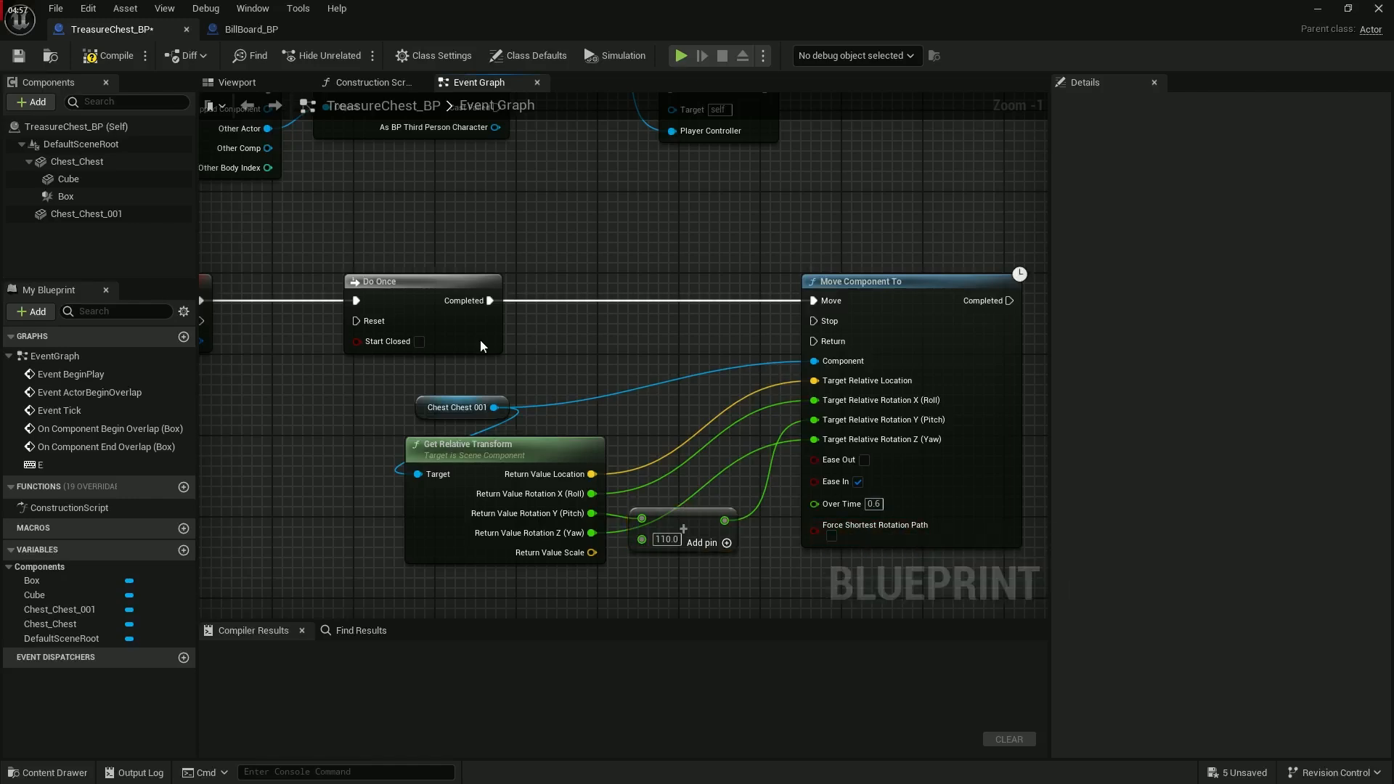
left_click(100, 61)
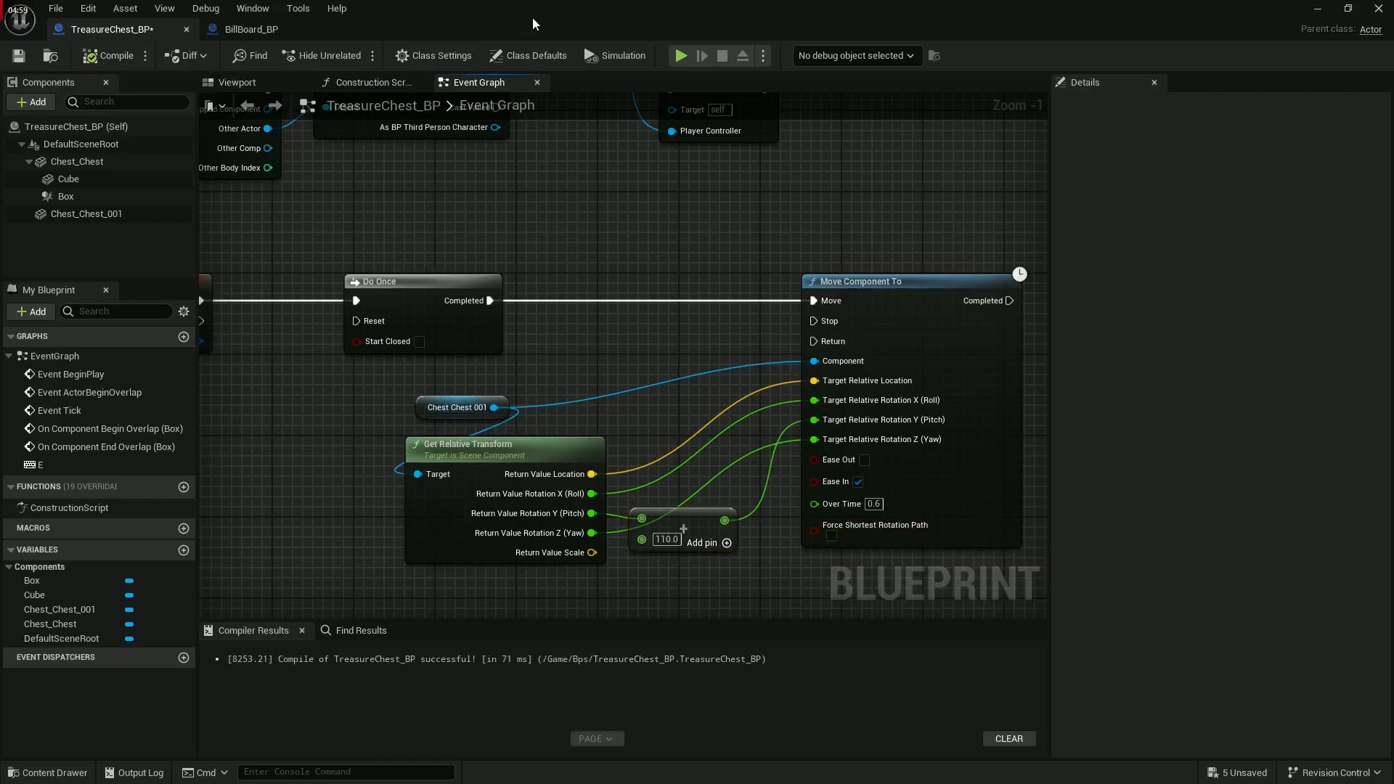
Move the Blueprint editor aside and place TreasureChest_BP from the Bps folder on the level floor beside the loose chest meshes
left_click_drag(534, 24, 898, 691)
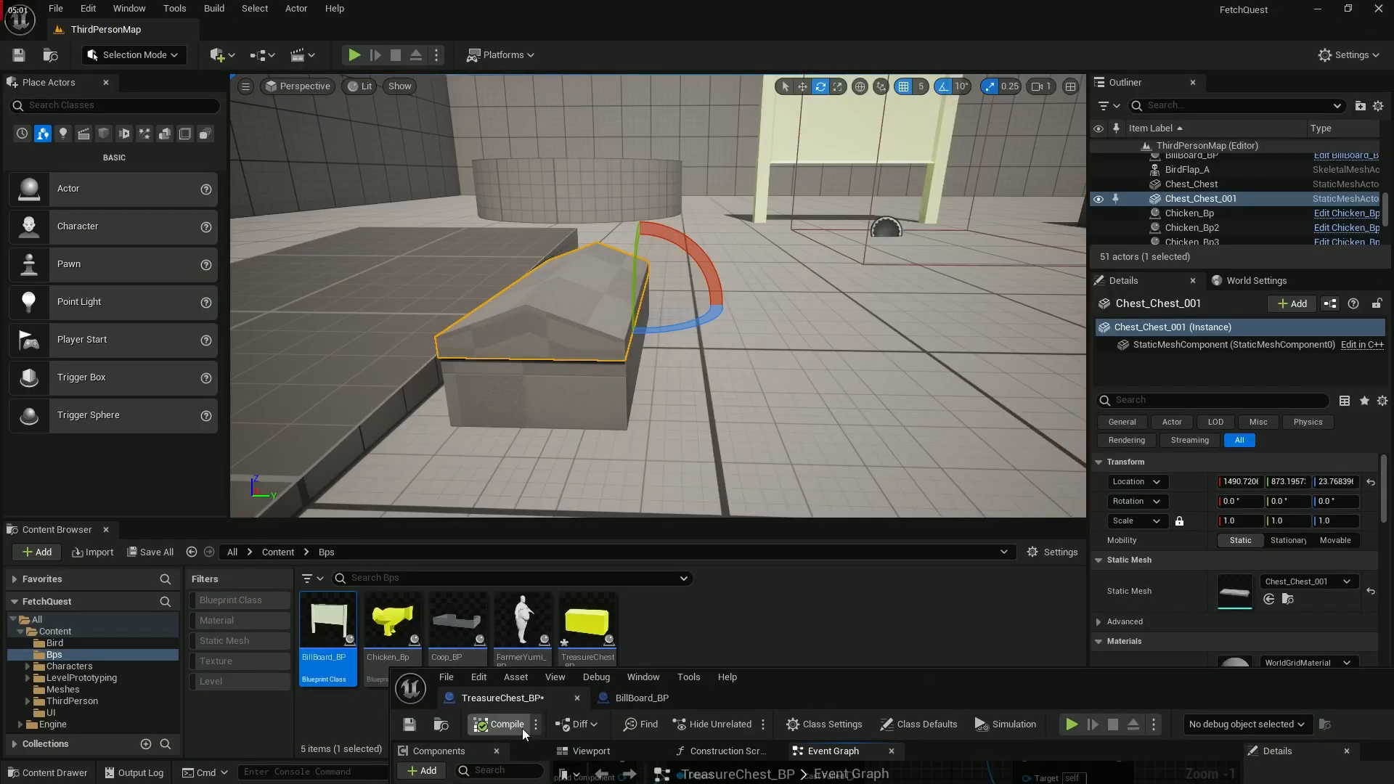
left_click(442, 725)
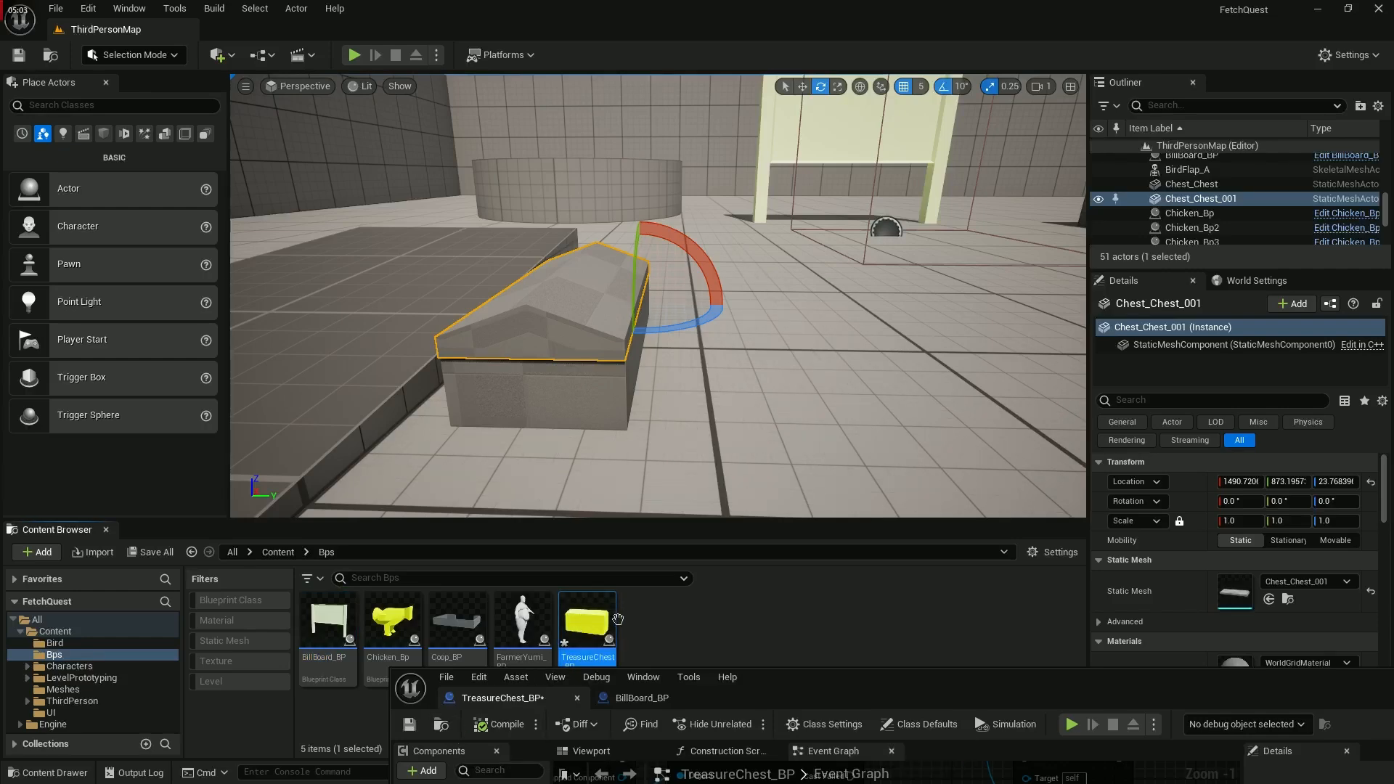
left_click_drag(618, 619, 803, 373)
Delete the loose Chest_Chest base and Chest_Chest_001 lid meshes from the level
left_click(600, 365)
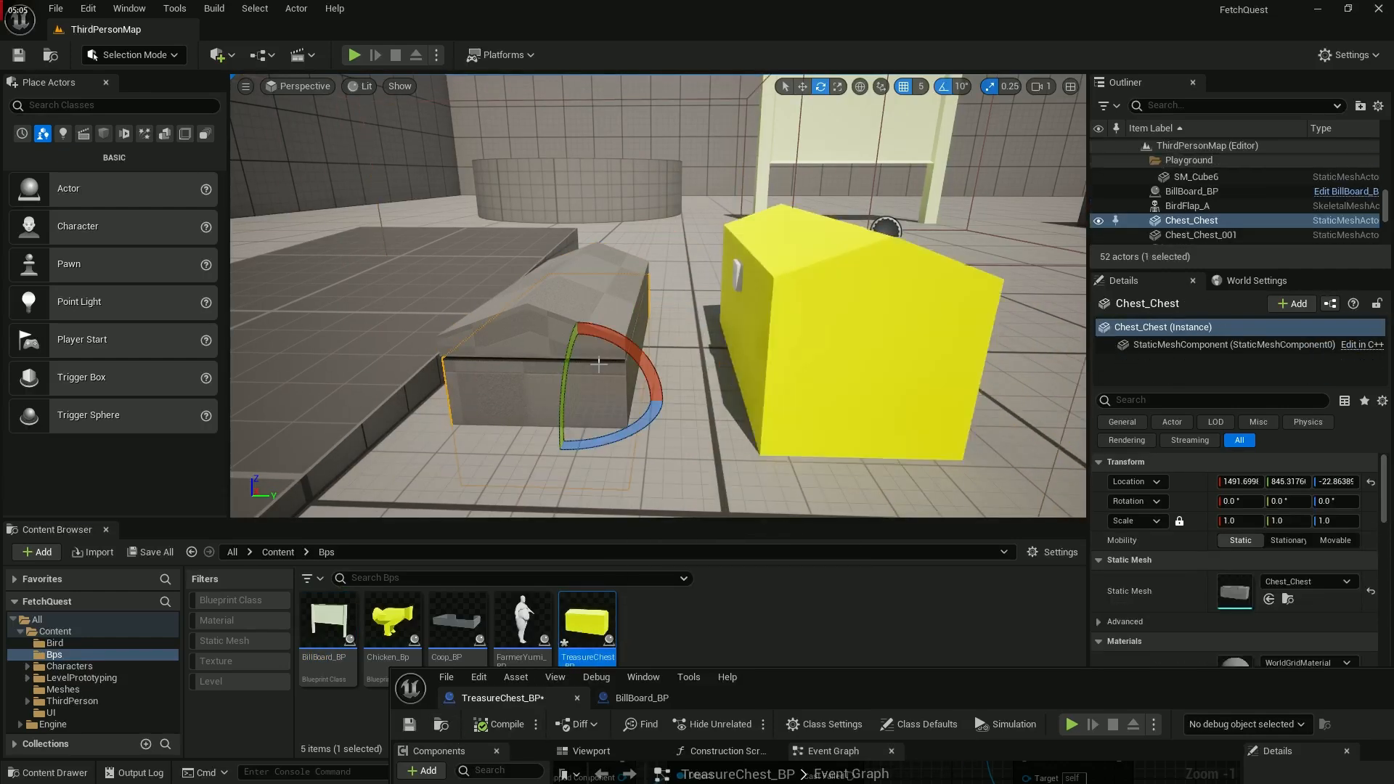
key("Delete")
left_click(568, 311)
key("Delete")
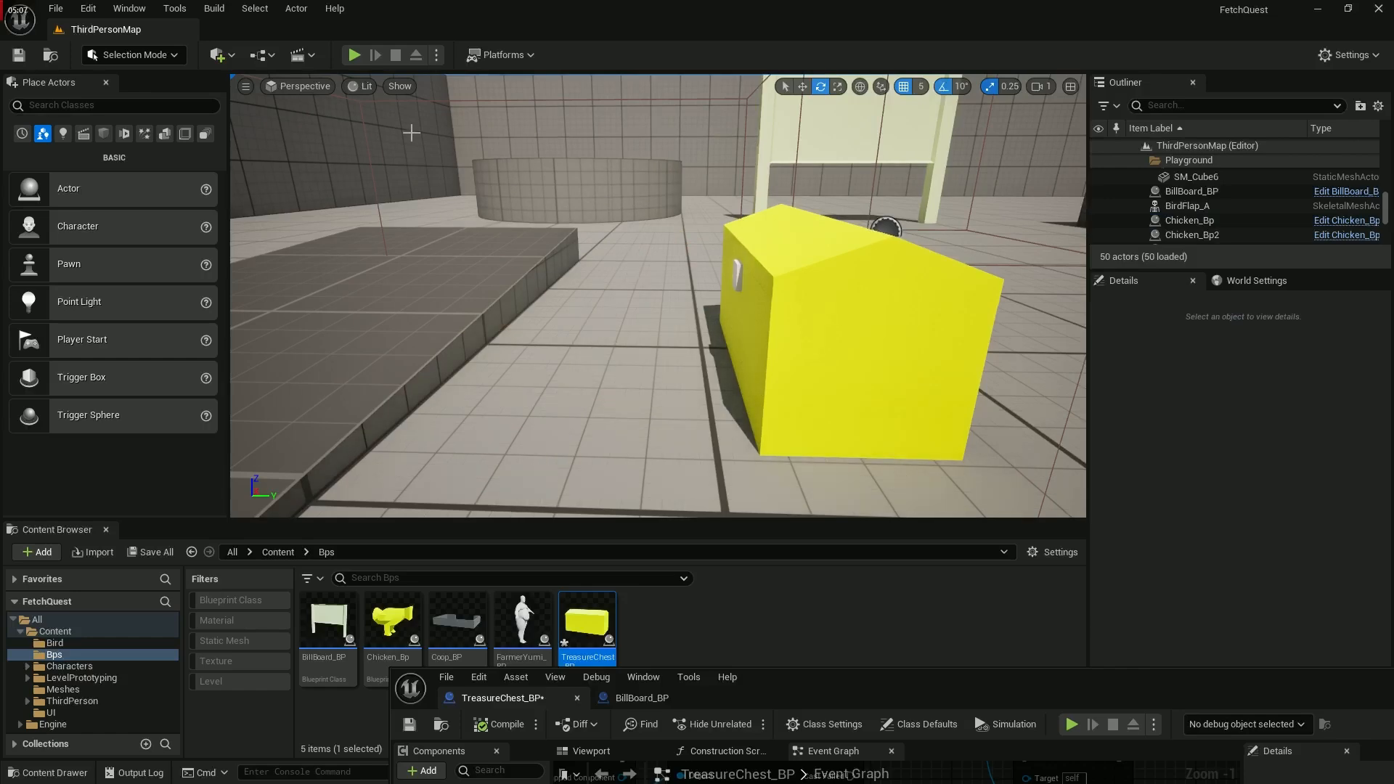
Play the level, walk the character to the treasure chest, trigger it with the E interaction, and stop playing
left_click(360, 53)
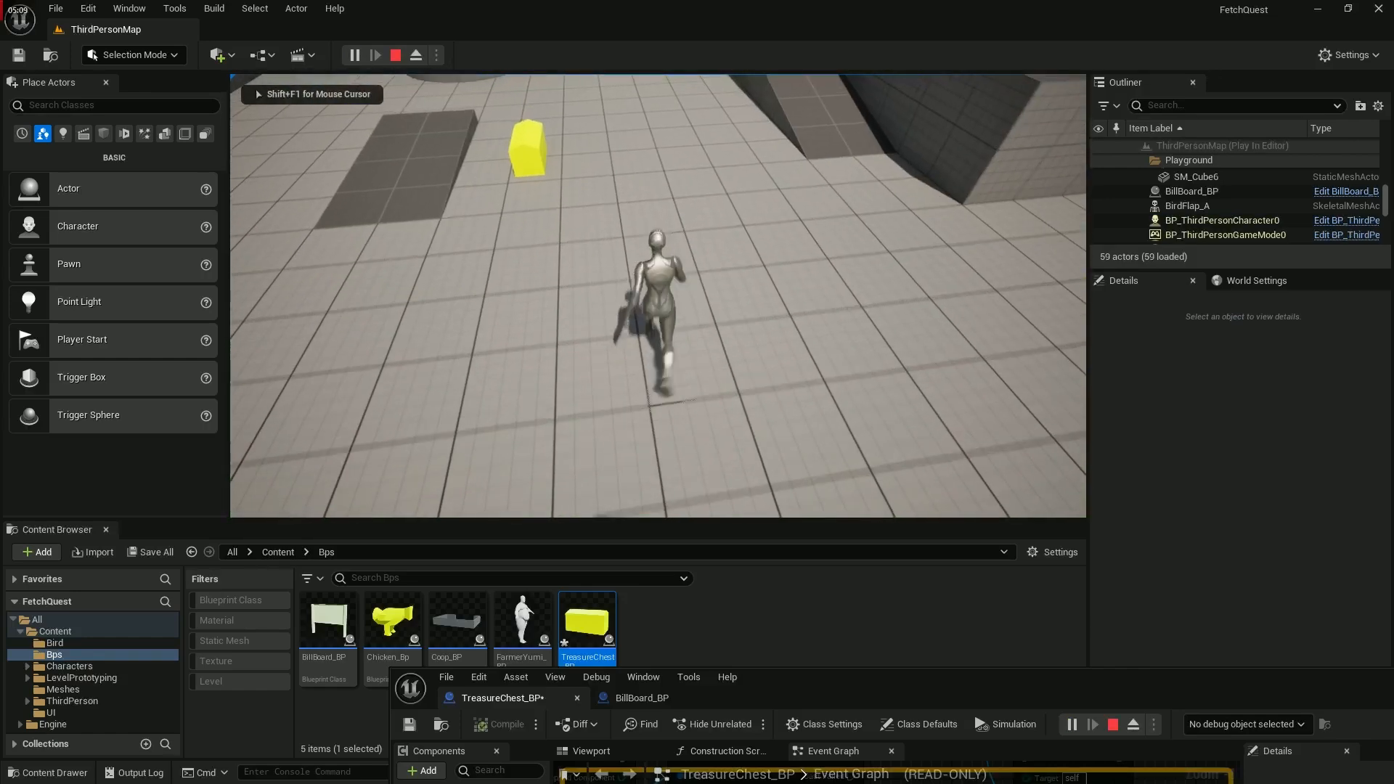
key("w")
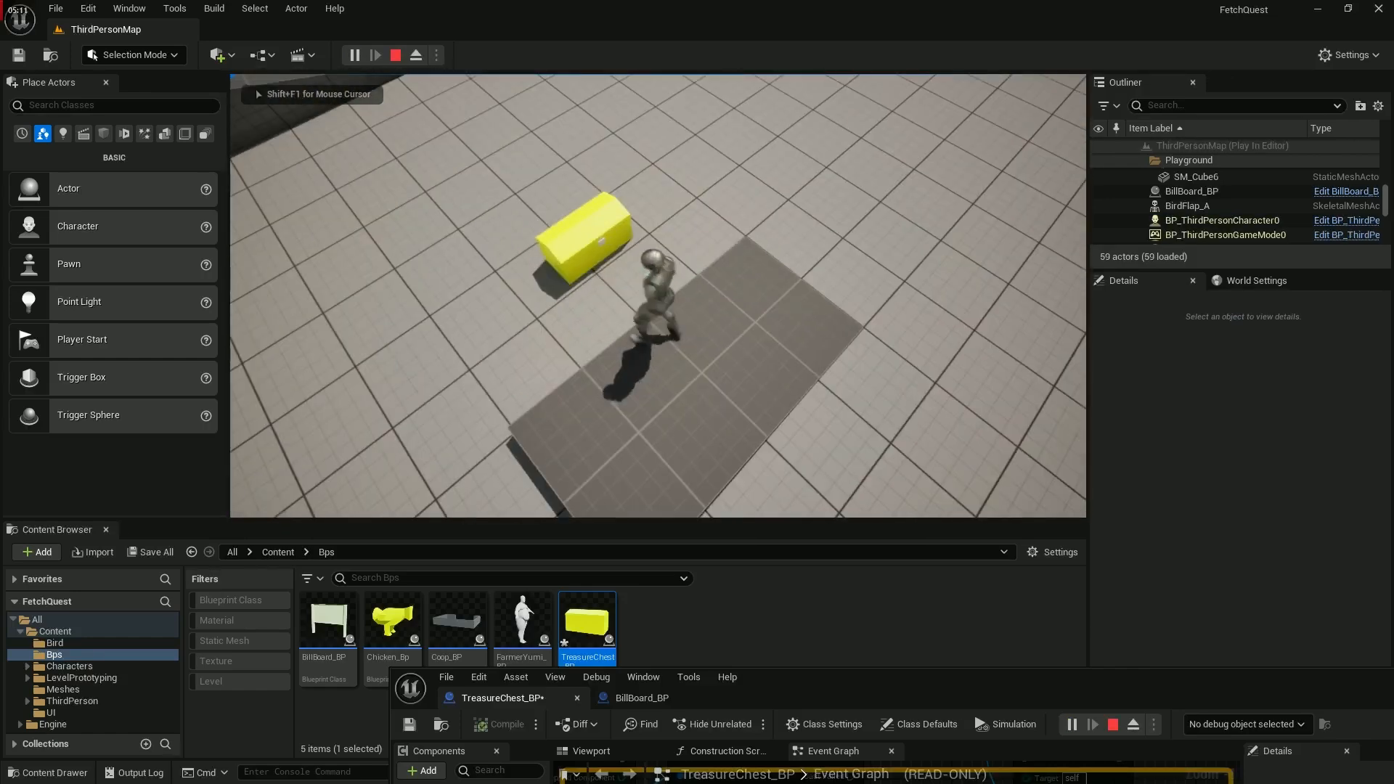
key("w")
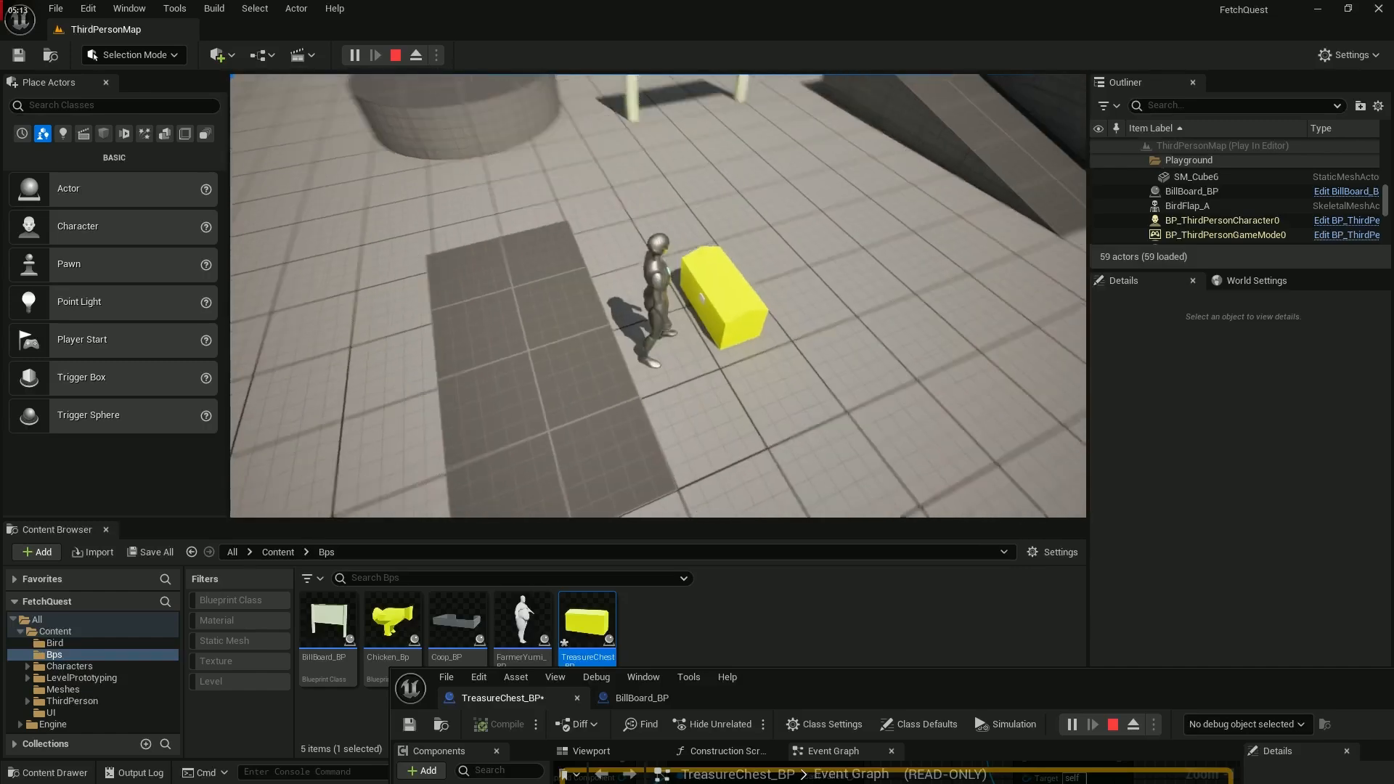
key("e")
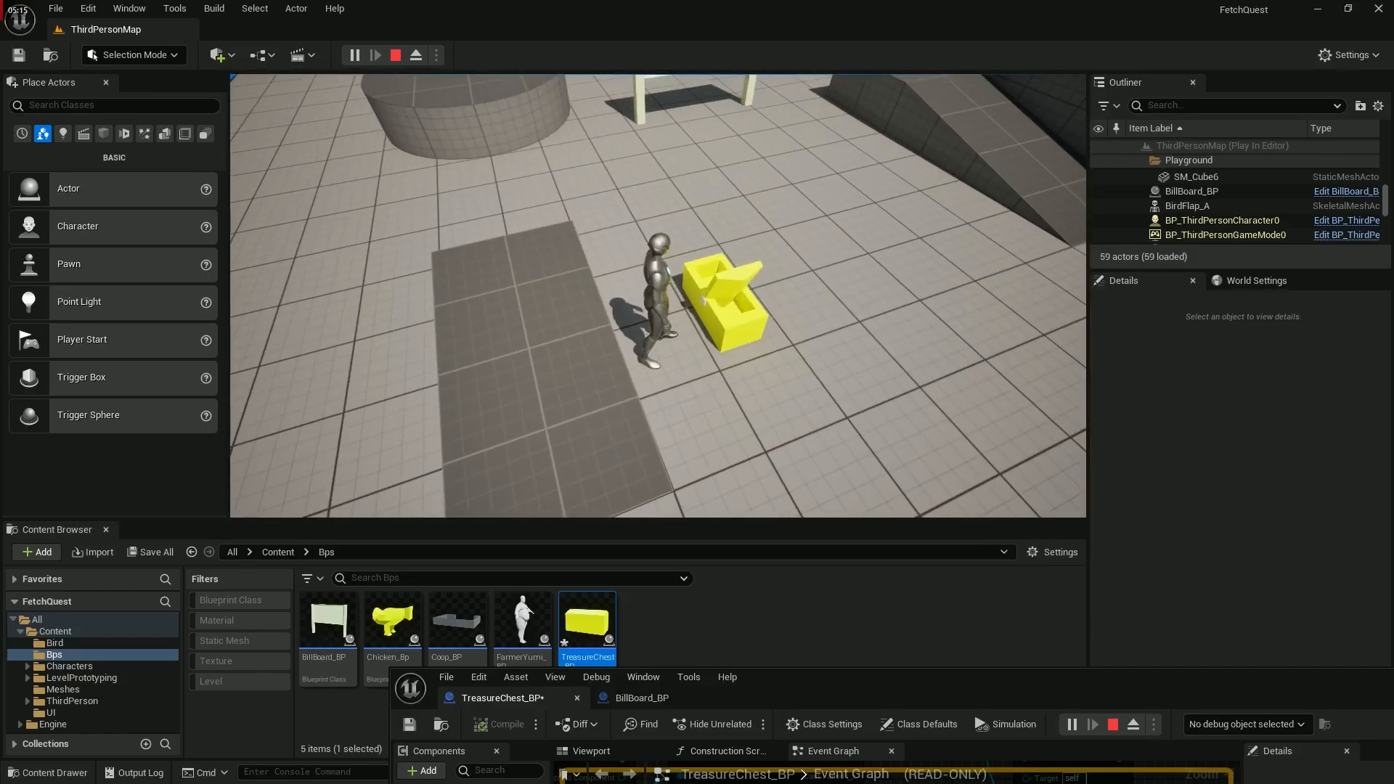
key("Escape")
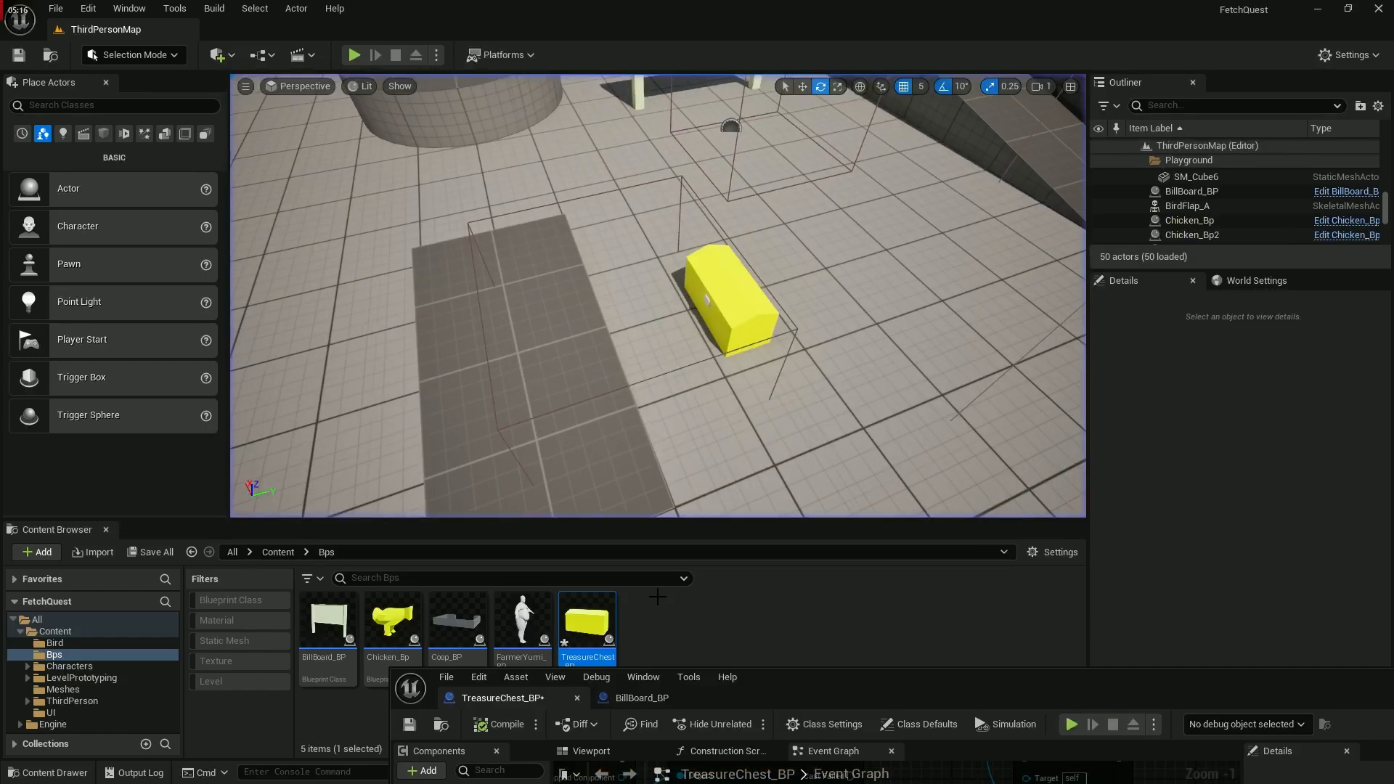
In TreasureChest_BP, route the X (Roll) rotation through the 110 Add node into Move Component To, connect Y (Pitch) directly, and compile
double_click(778, 680)
scroll(773, 546, "up", 1)
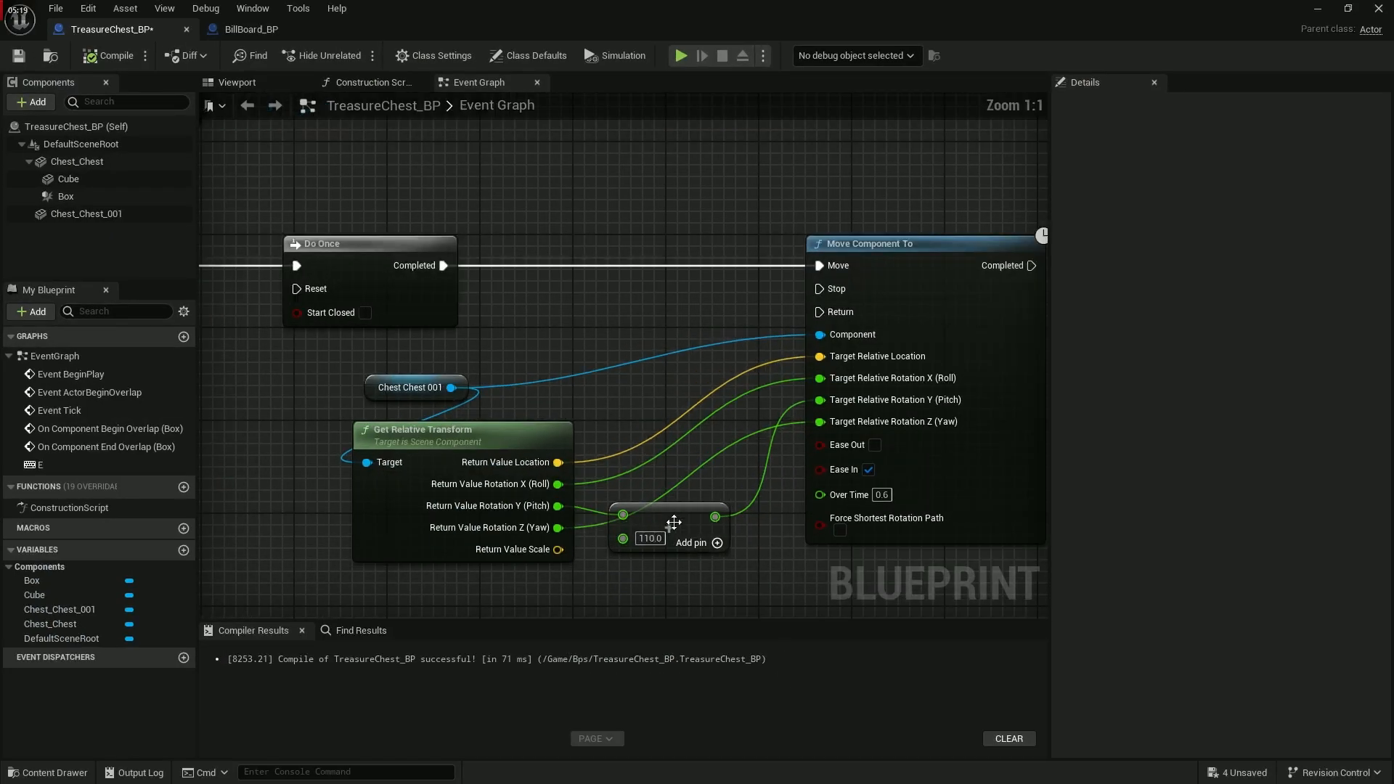
left_click_drag(674, 524, 678, 492)
left_click(559, 505, "alt")
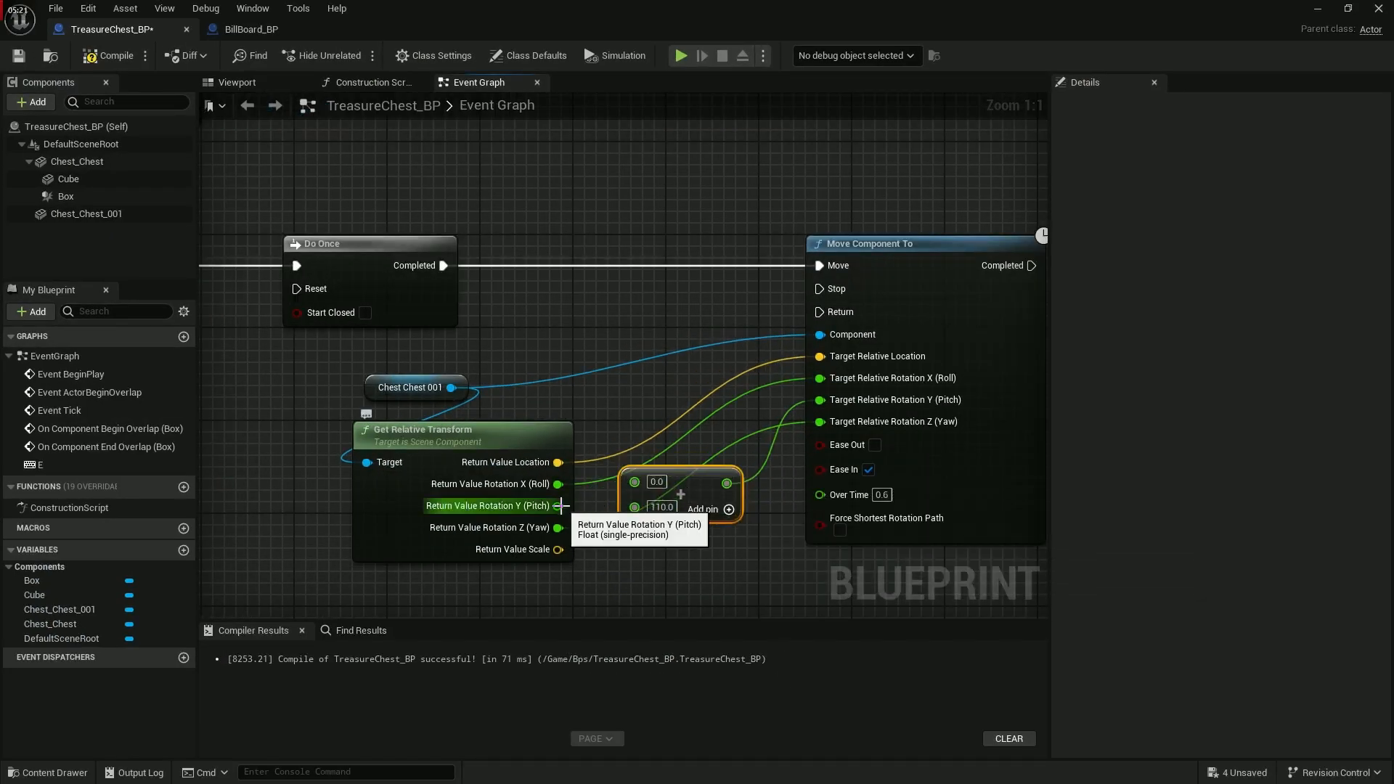
left_click_drag(819, 402, 635, 485)
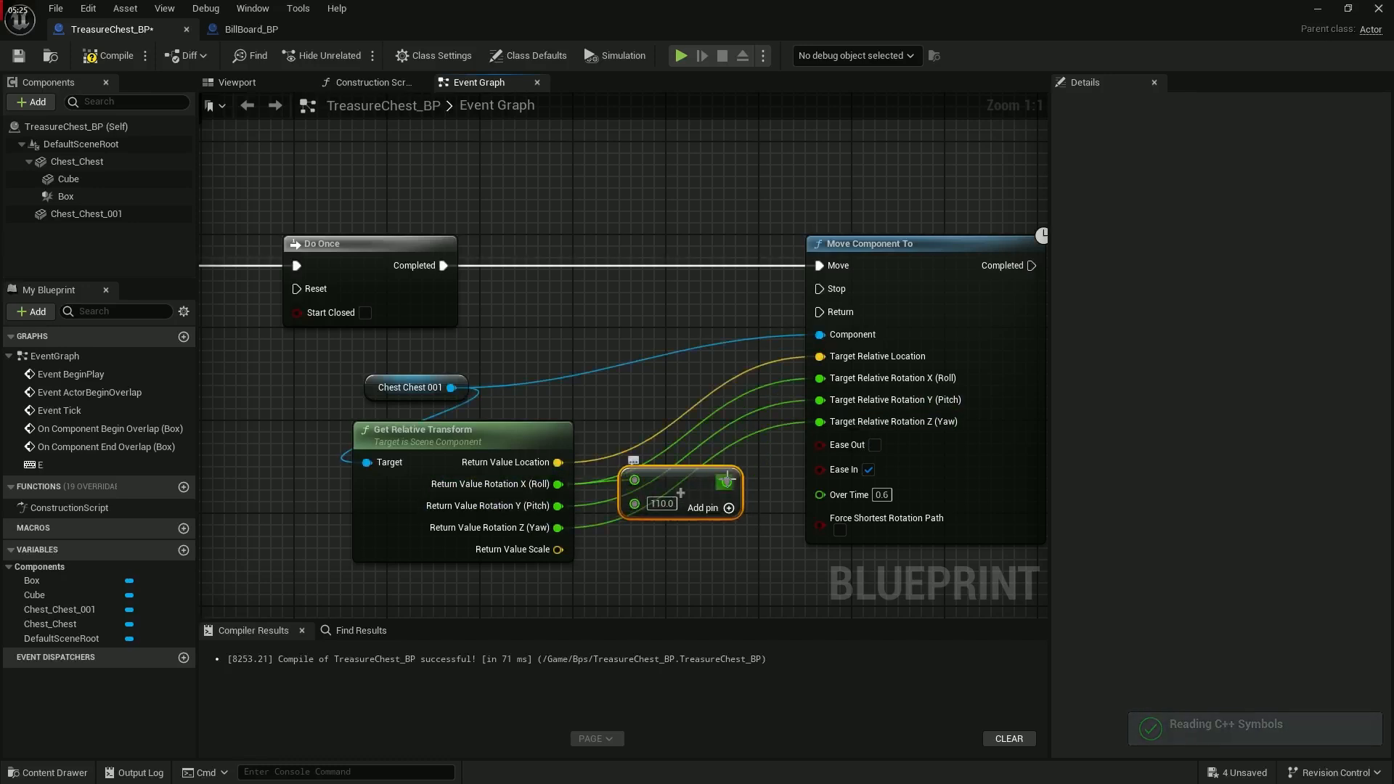
left_click_drag(727, 483, 812, 394)
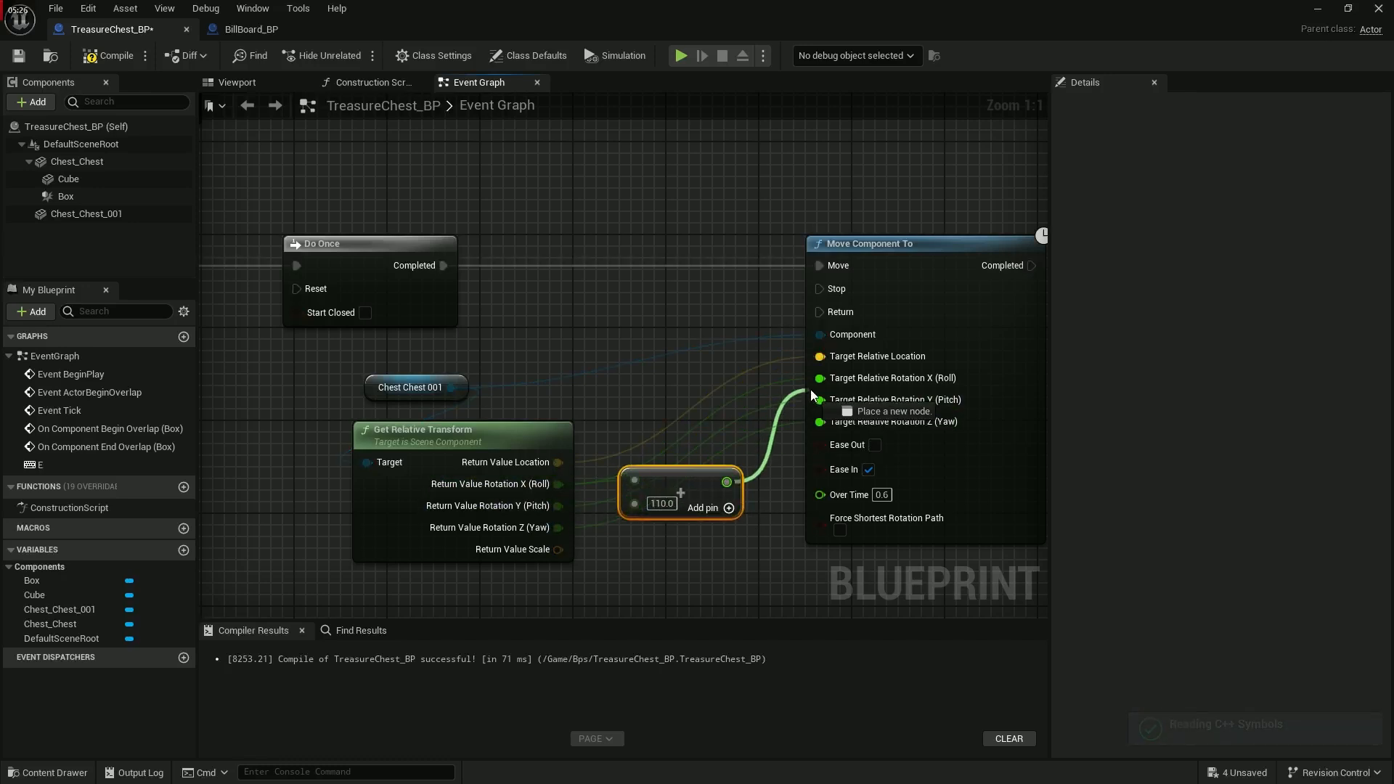
left_click(106, 59)
Move the Blueprint editor aside, play the level, walk the character to the treasure chest, and open its lid with E
left_click_drag(495, 15, 756, 619)
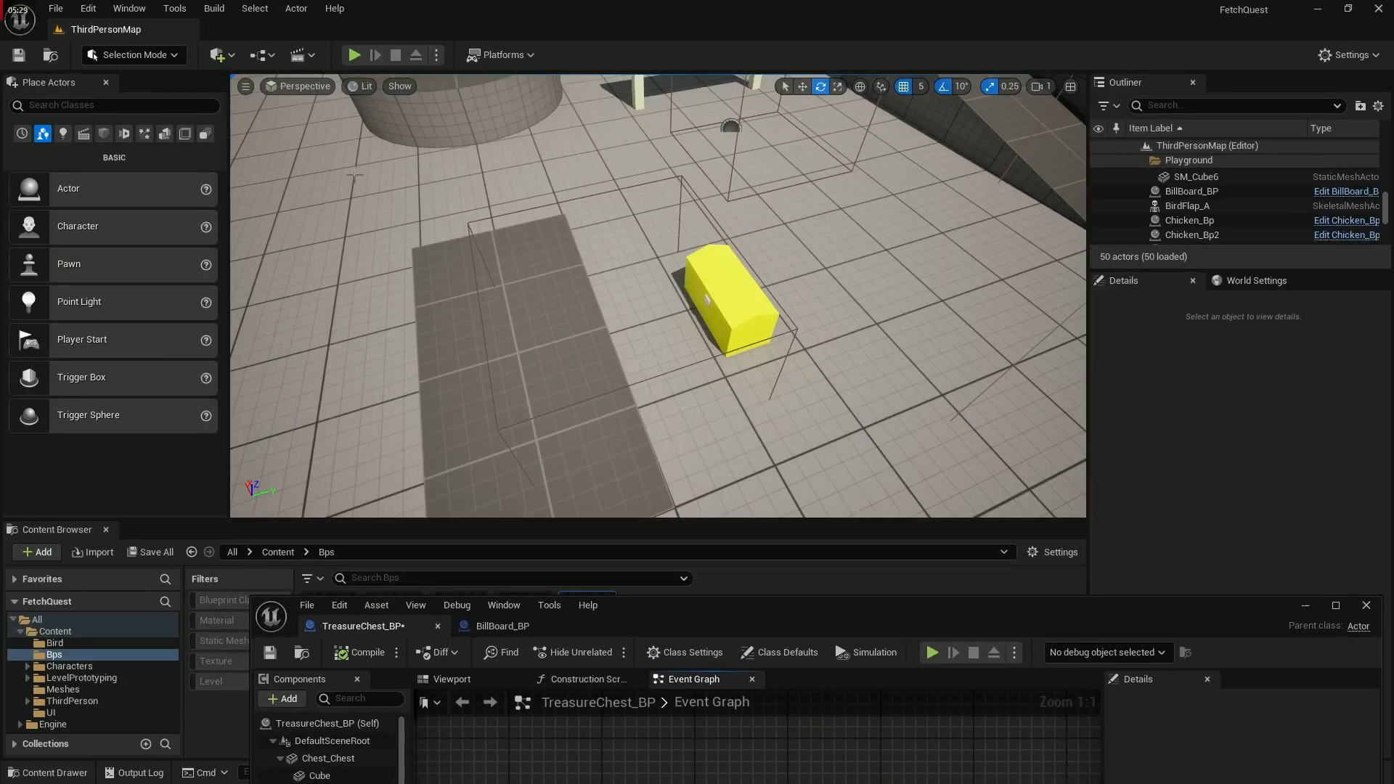
left_click(355, 56)
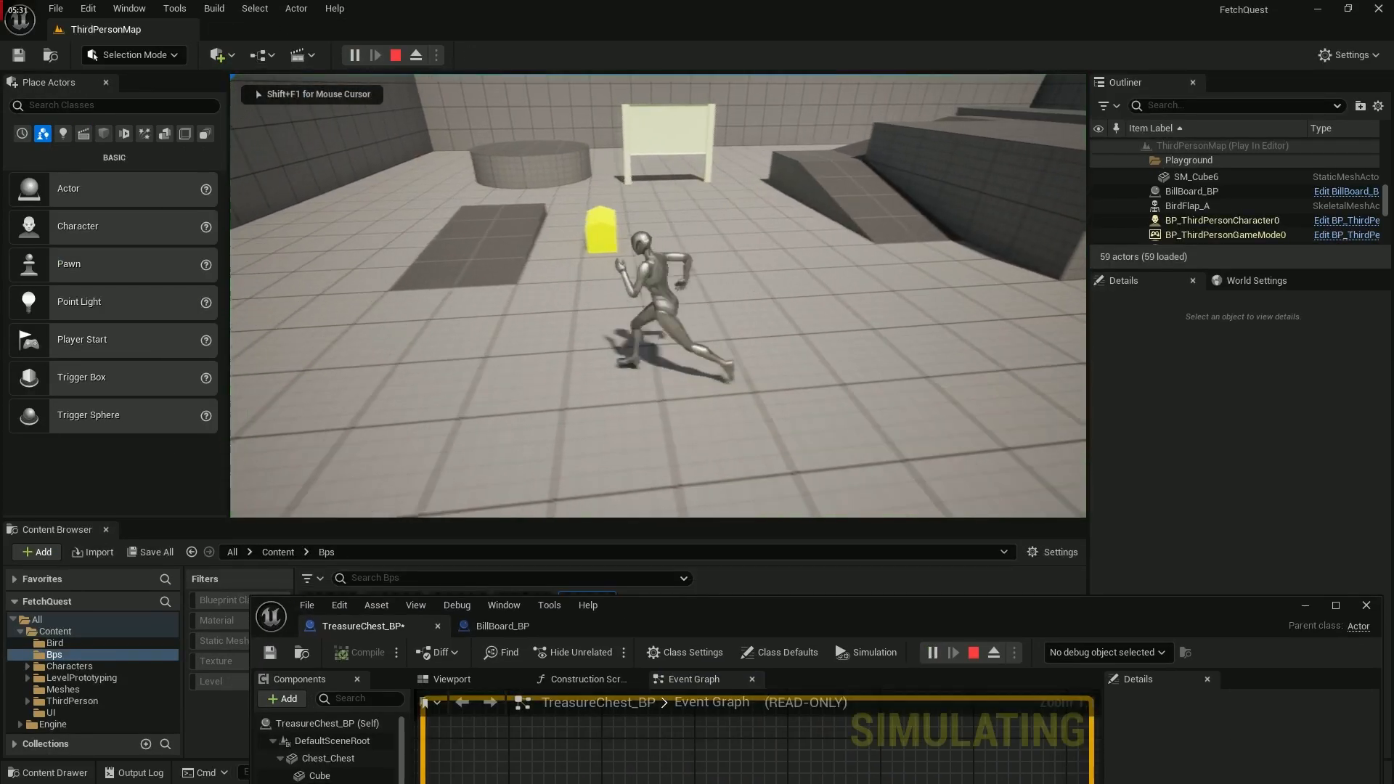
key("w")
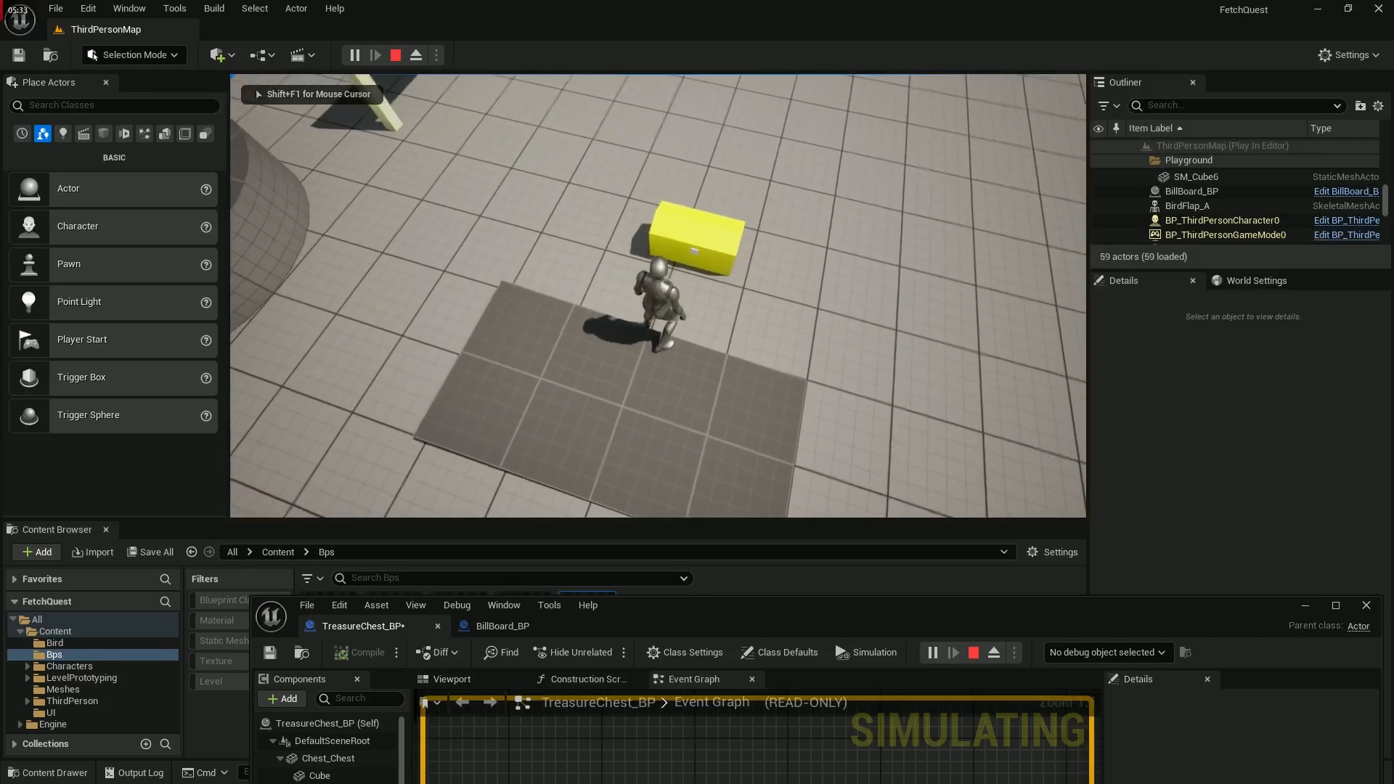
key("e")
key("w")
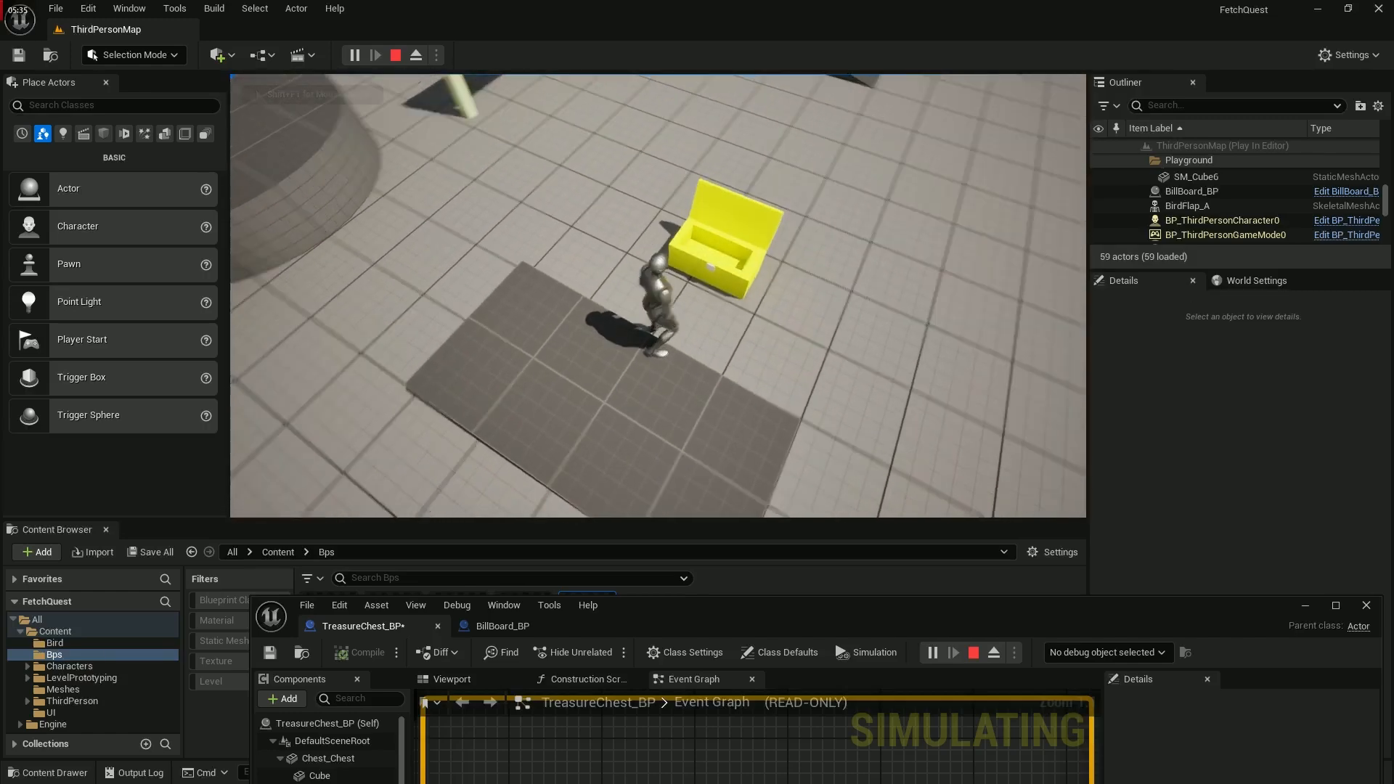
key("d")
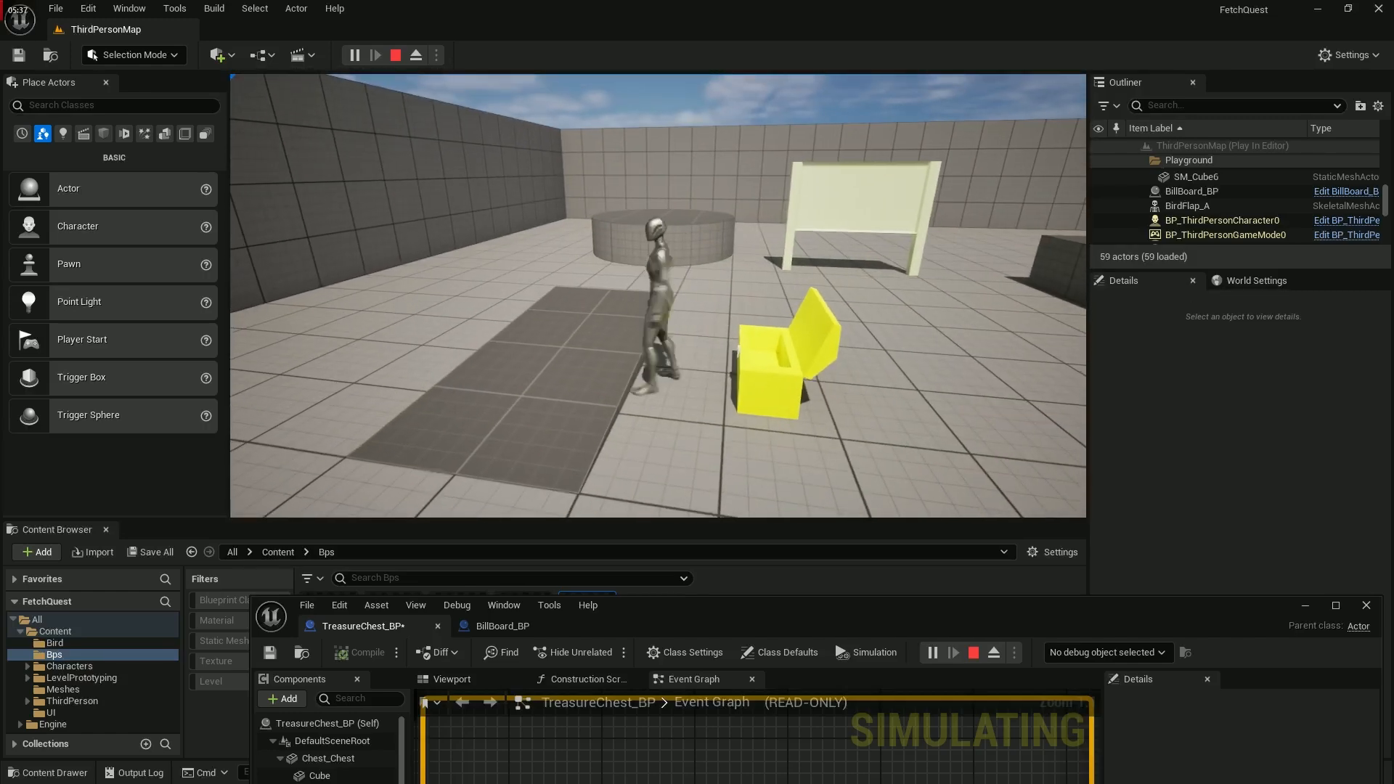
Walk and jump the character around the opened chest to inspect the lid from several sides, and stop playing
key("space")
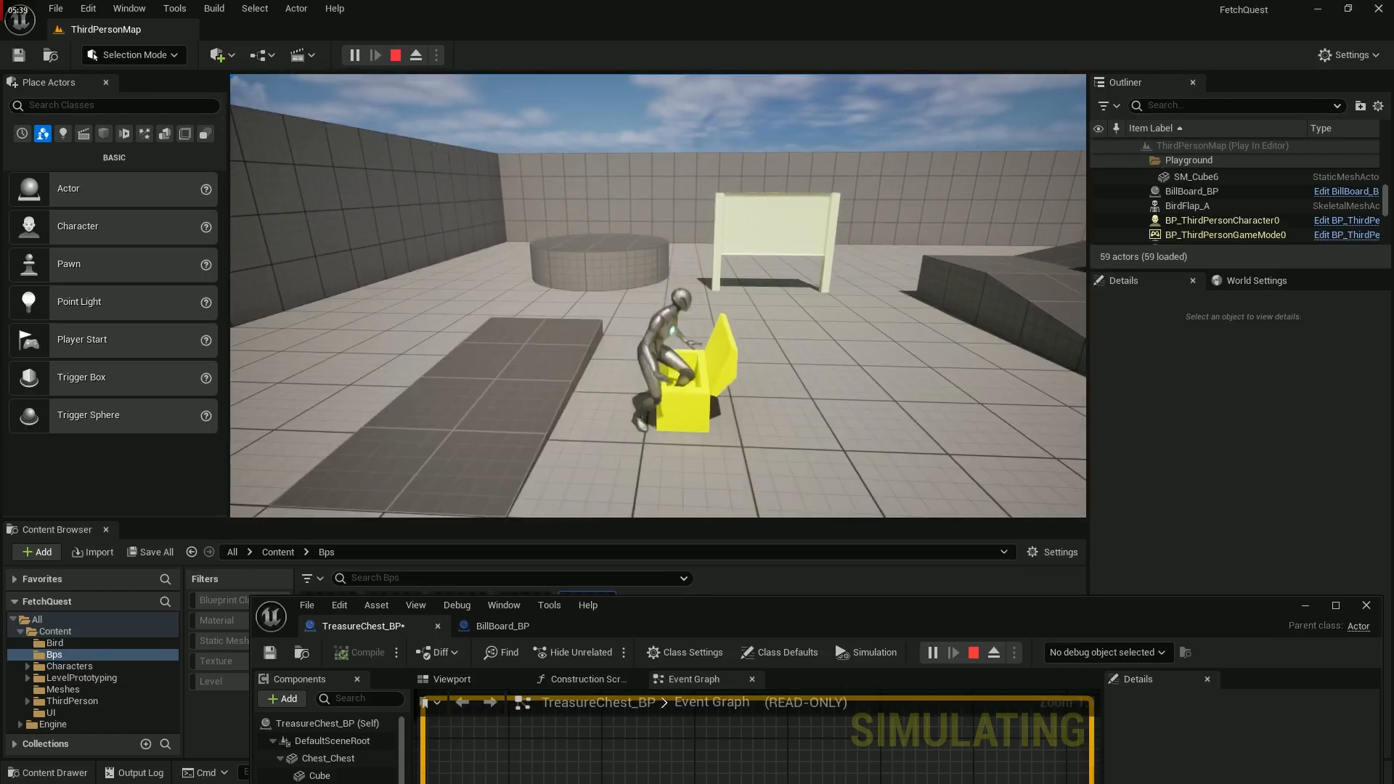
key("a")
key("s")
key("d")
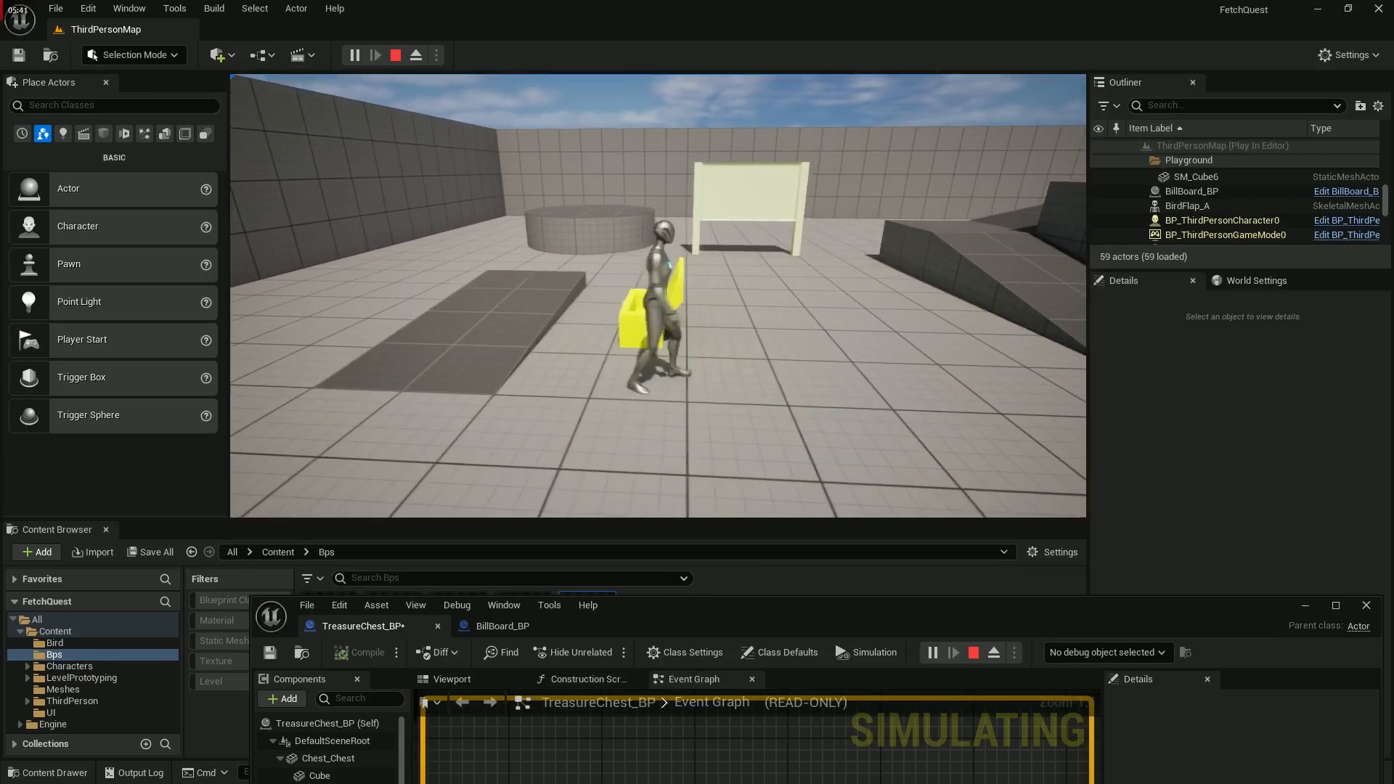
key("w")
key("a")
key("w")
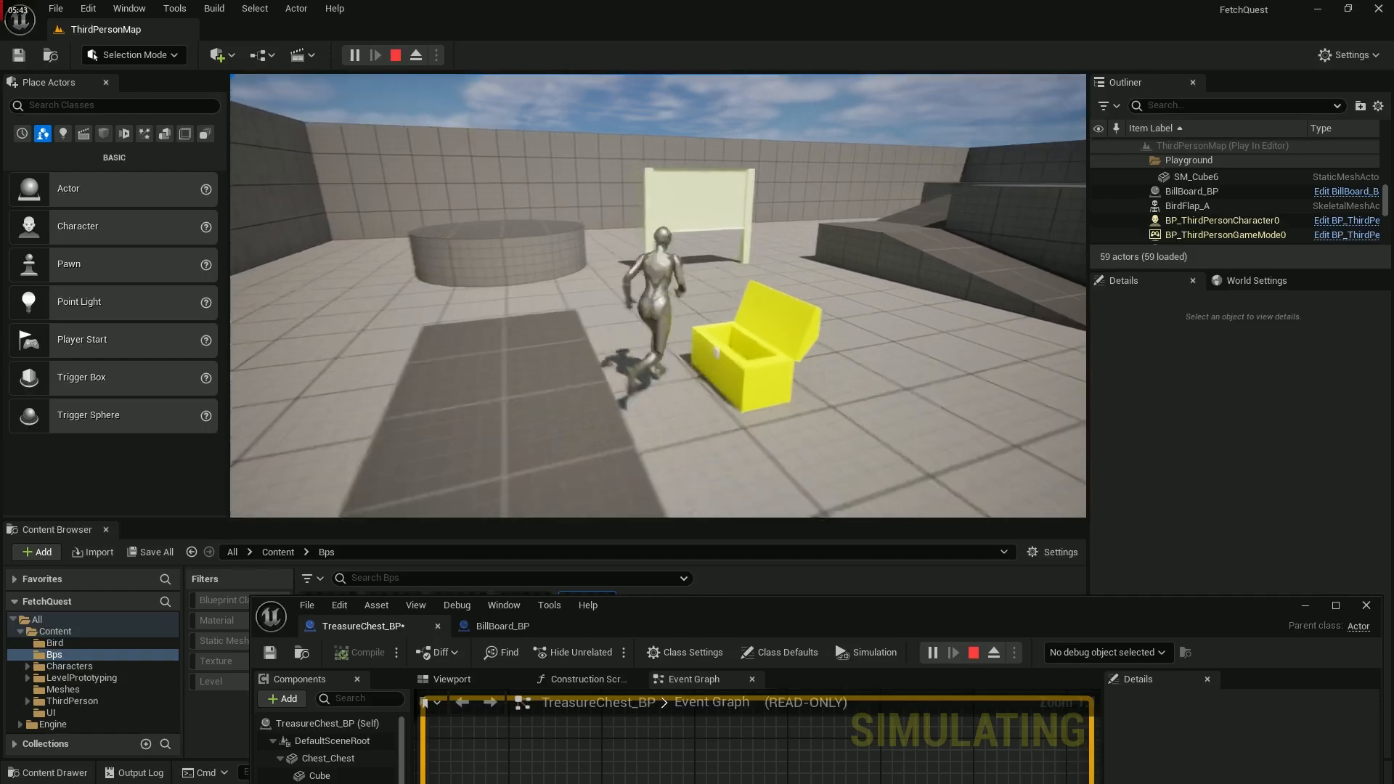
key("d")
key("space")
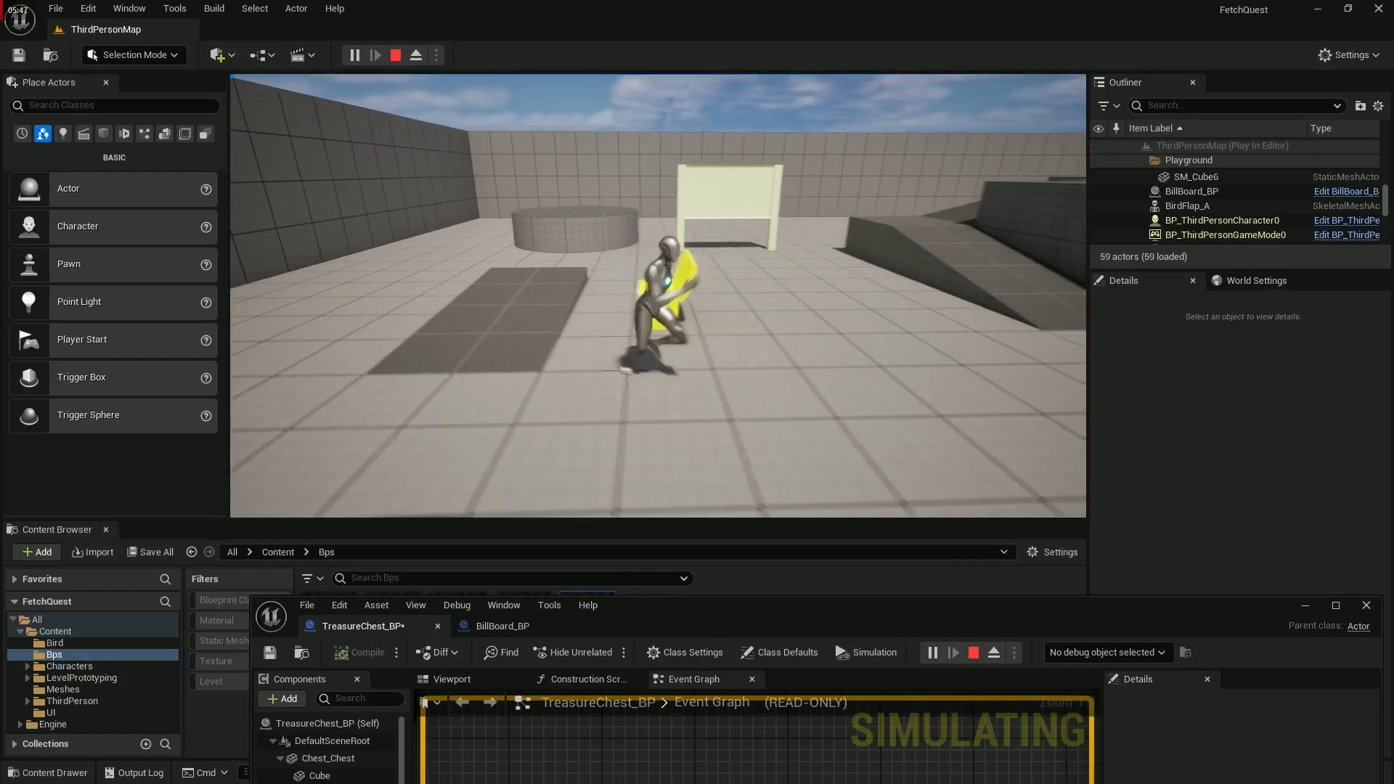
key("Escape")
Move the TreasureChest_BP actor near the far wall at location 1960, 295, 0 and rotate it to about -120° around Z
right_click_drag(603, 301, 603, 341)
key("s")
left_click(539, 293)
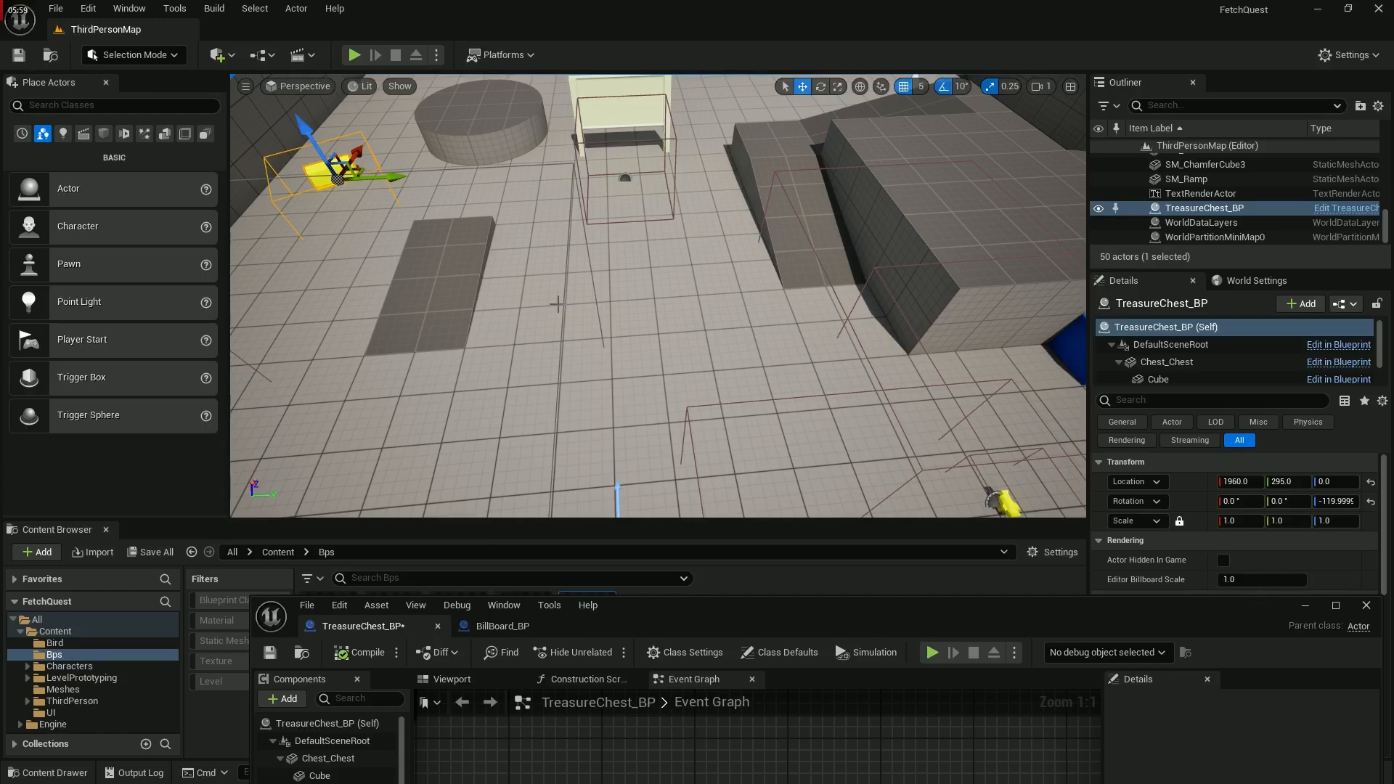
right_click_drag(607, 394, 607, 392)
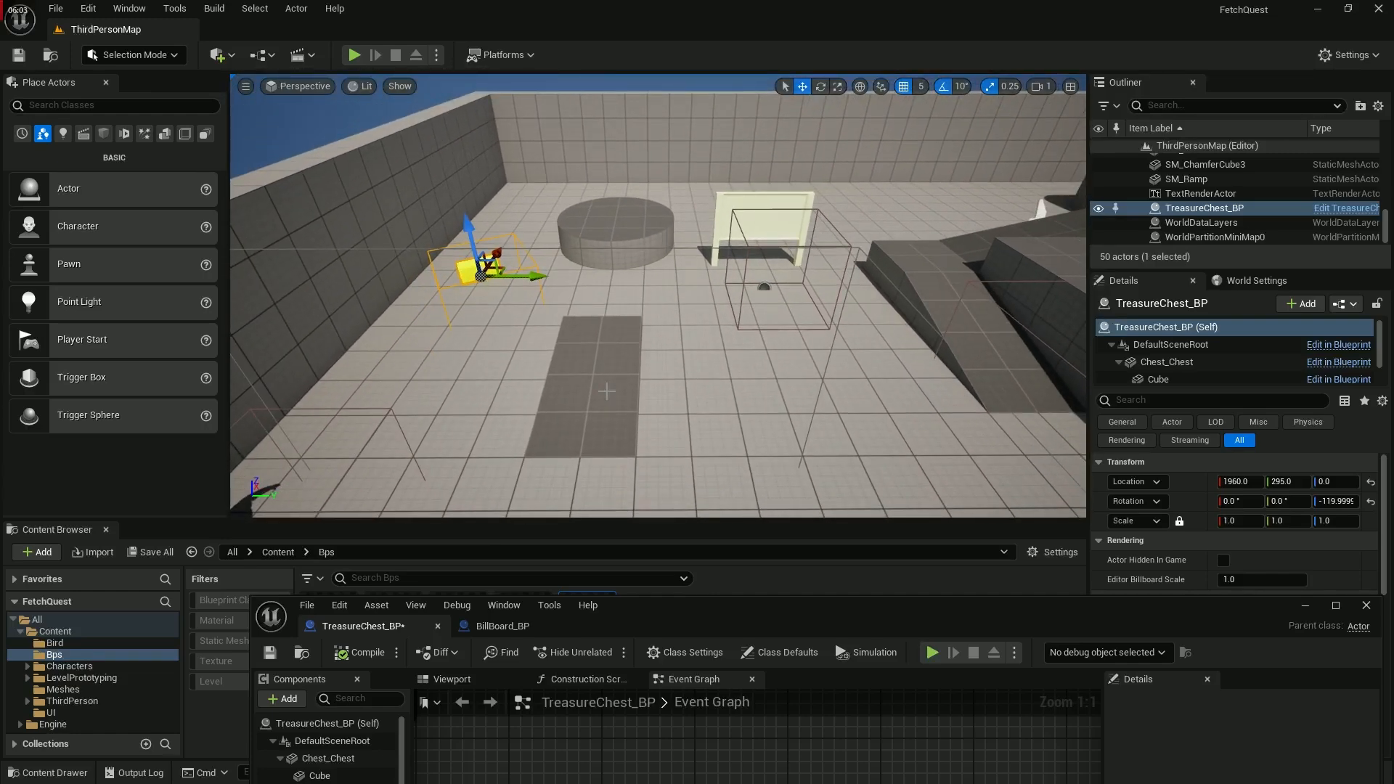
Play the level again, run the character through the playground to view the relocated chest, and stop playing
left_click(358, 56)
key("w")
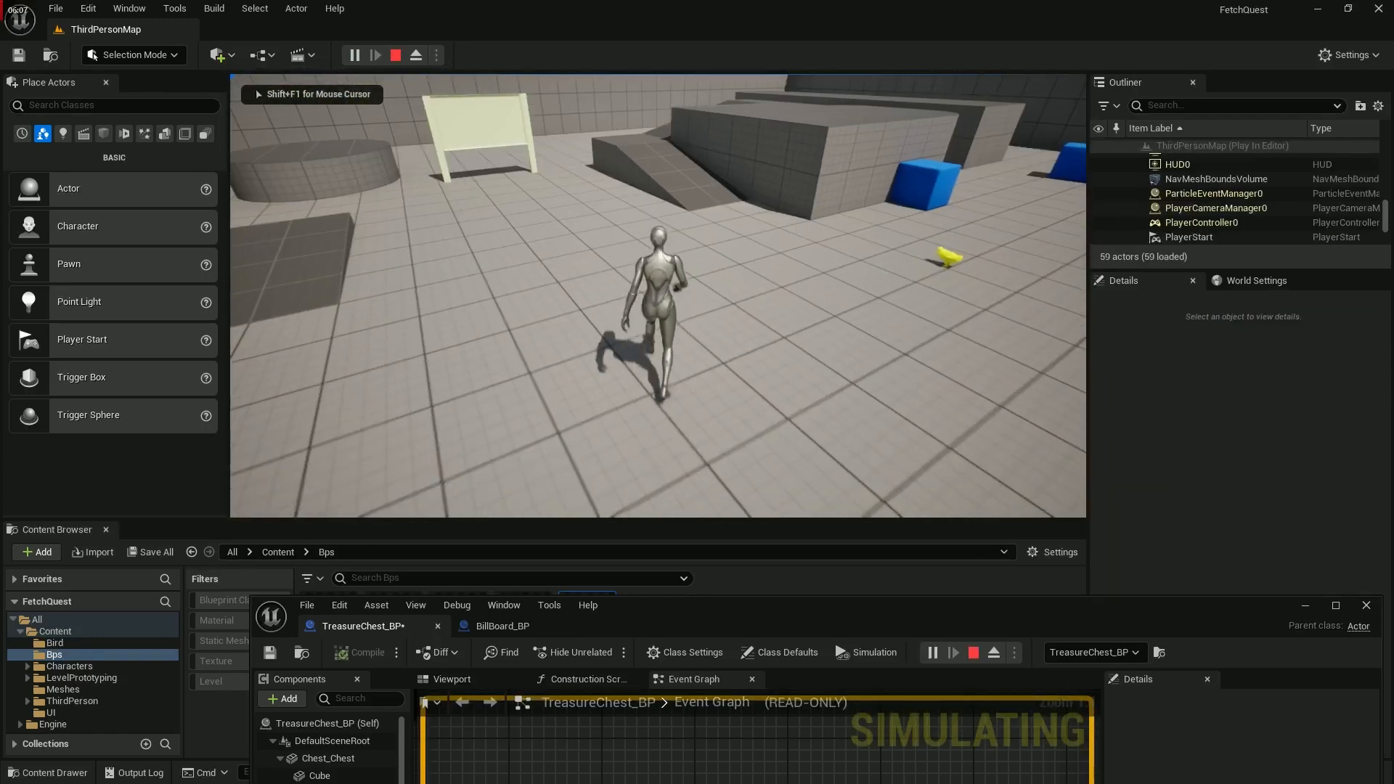
key("w")
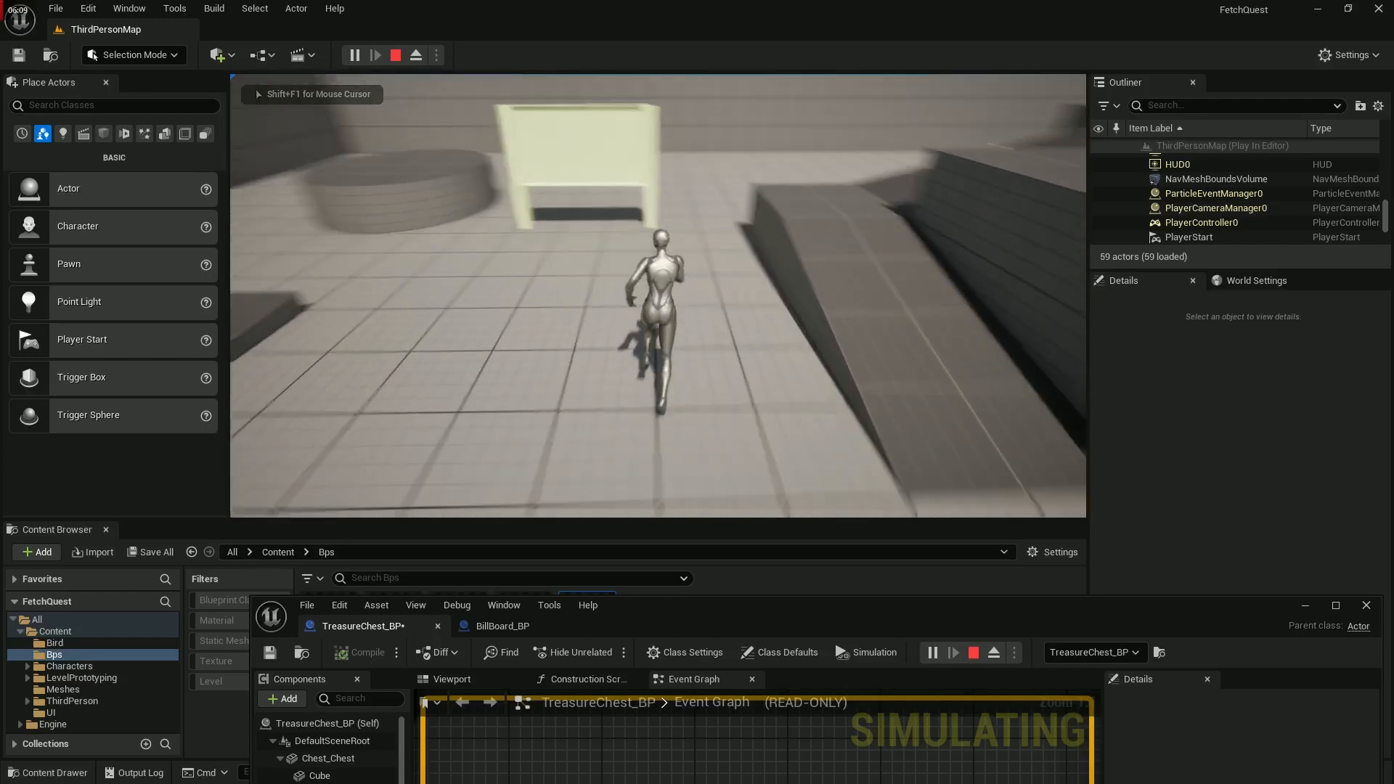
key("space")
key("w")
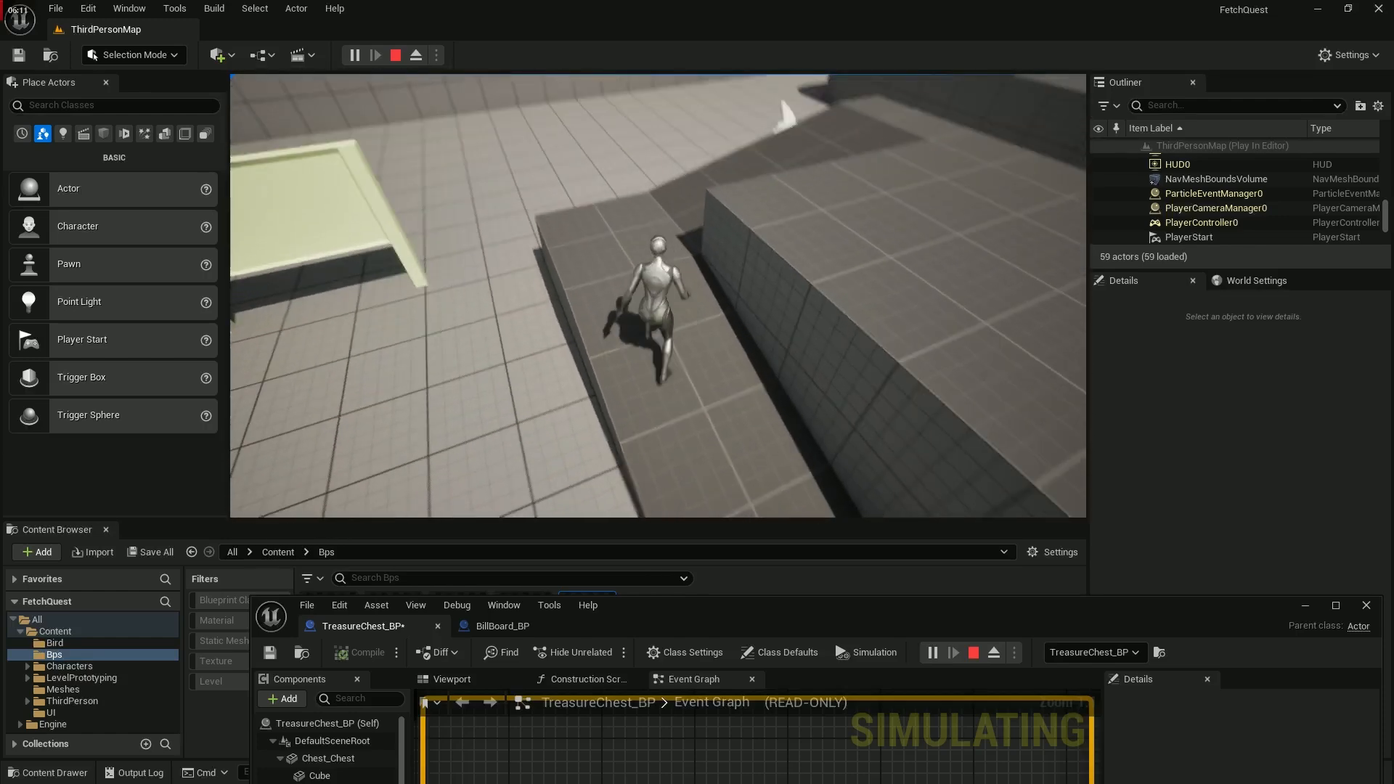
key("w")
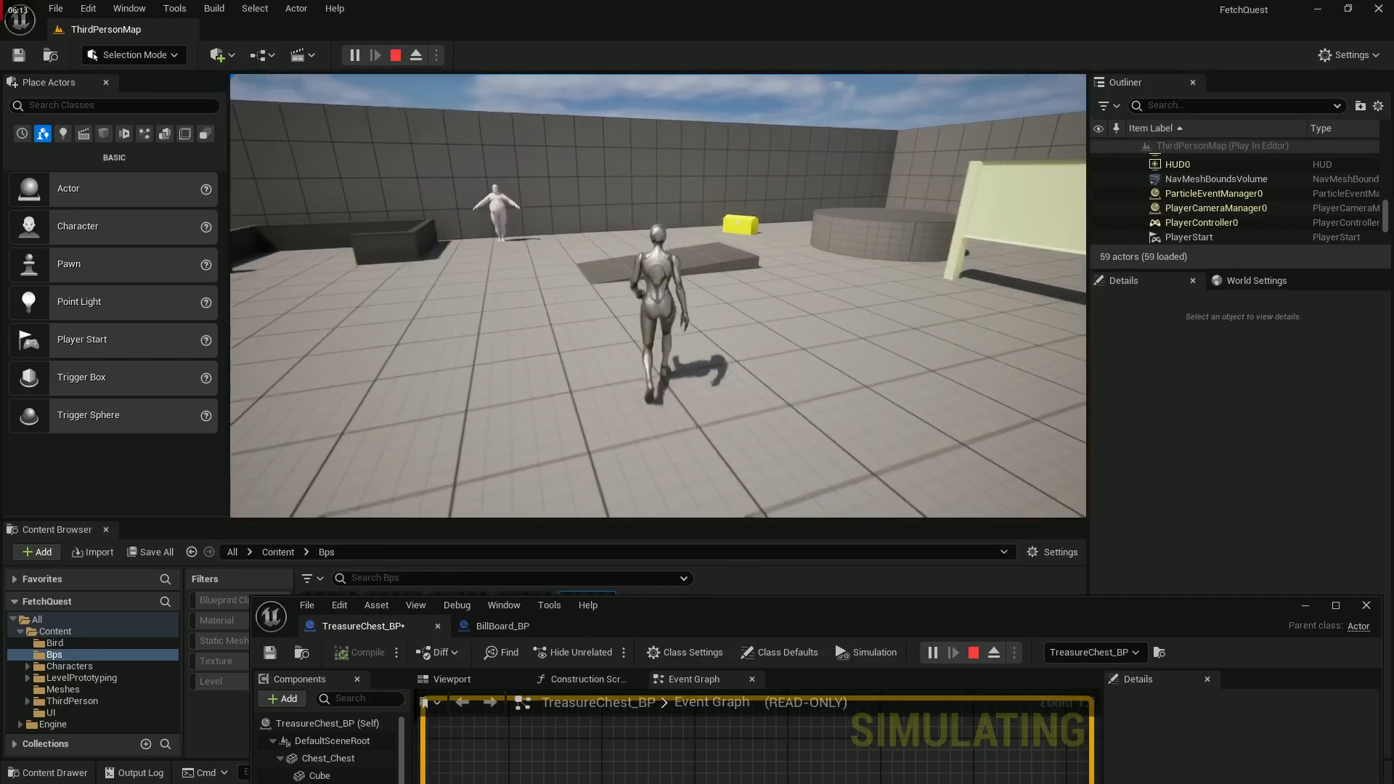
key("w")
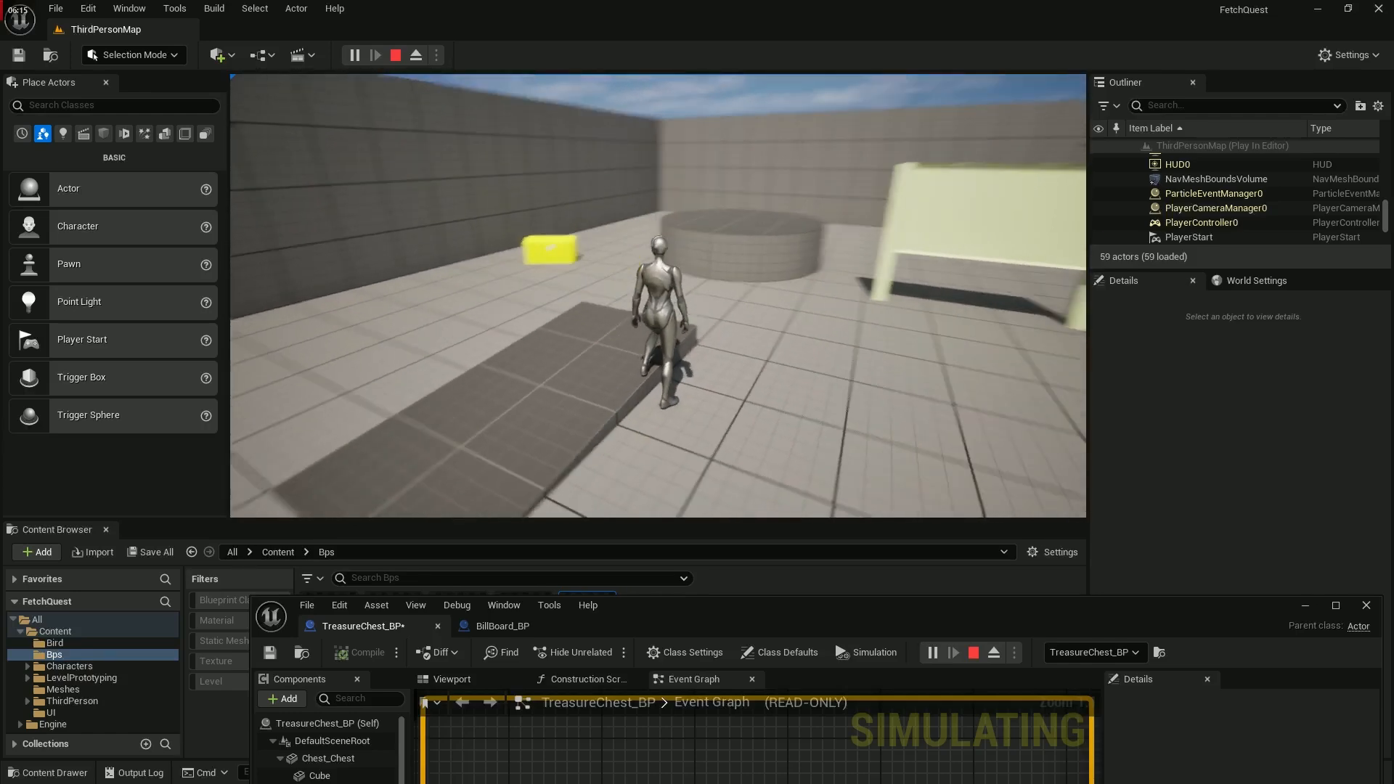
key("w")
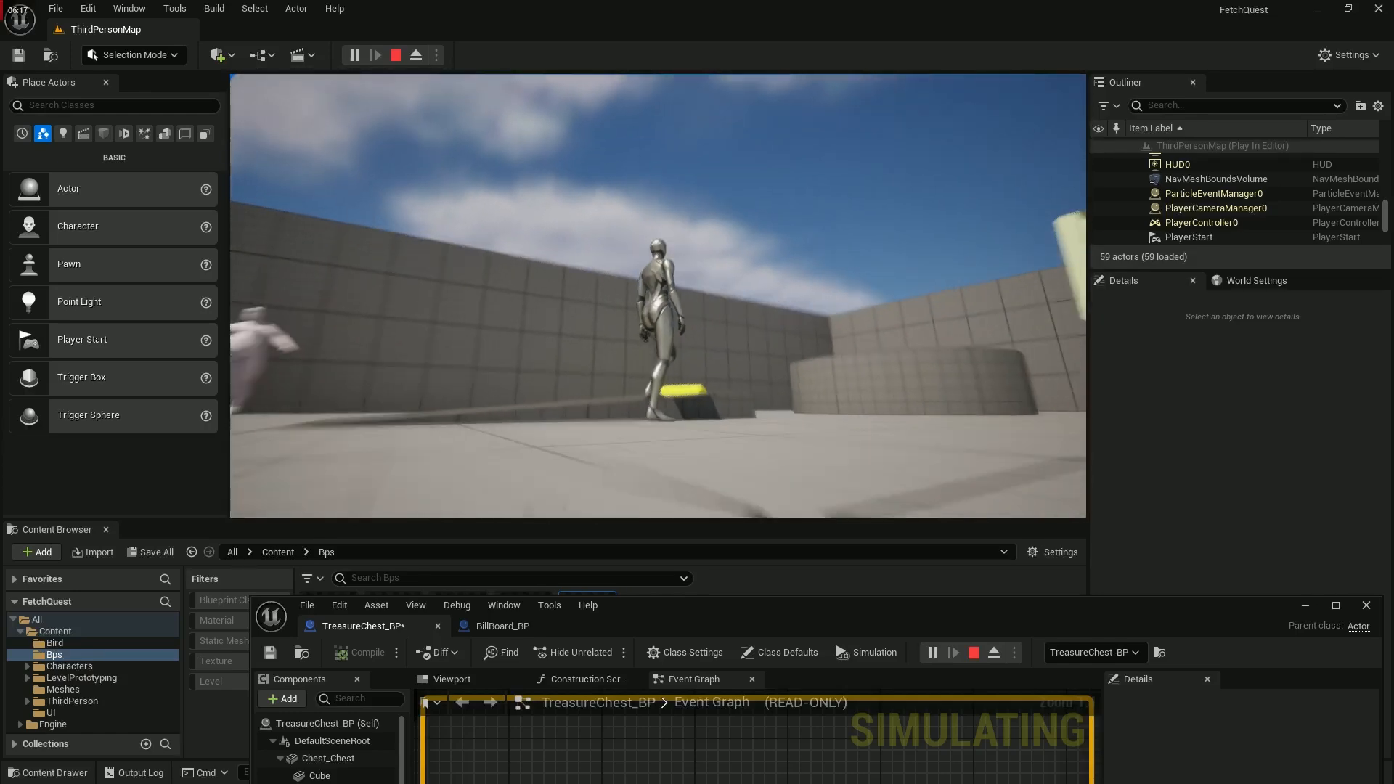
key("w")
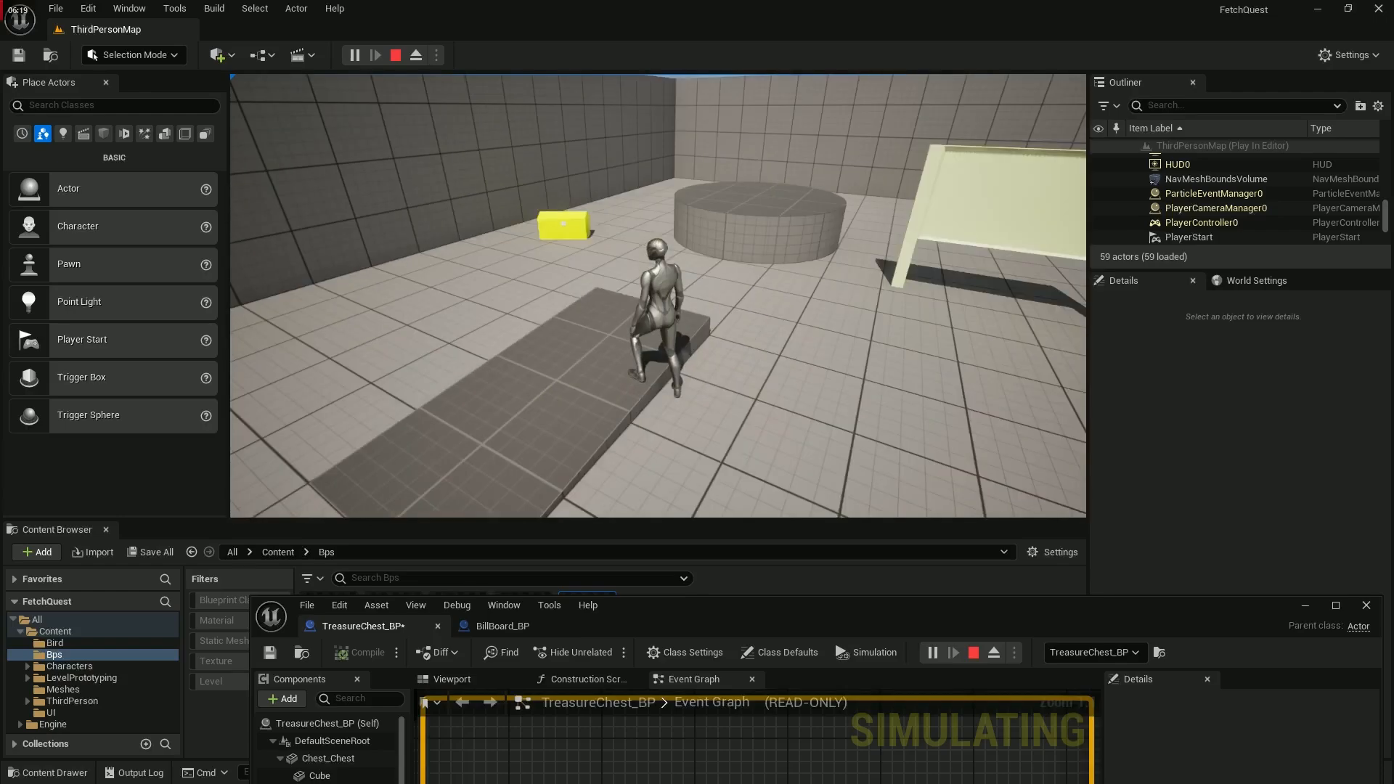
key("w")
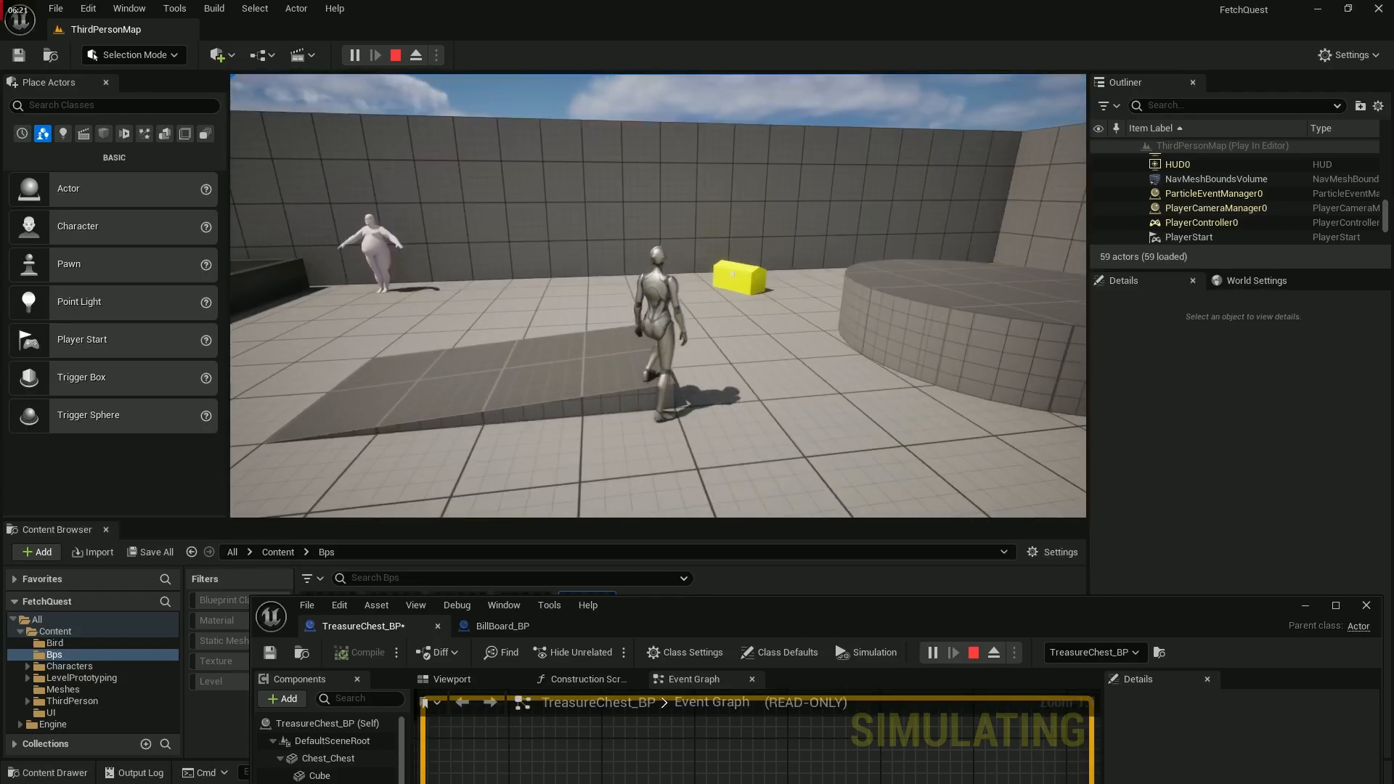
key("w")
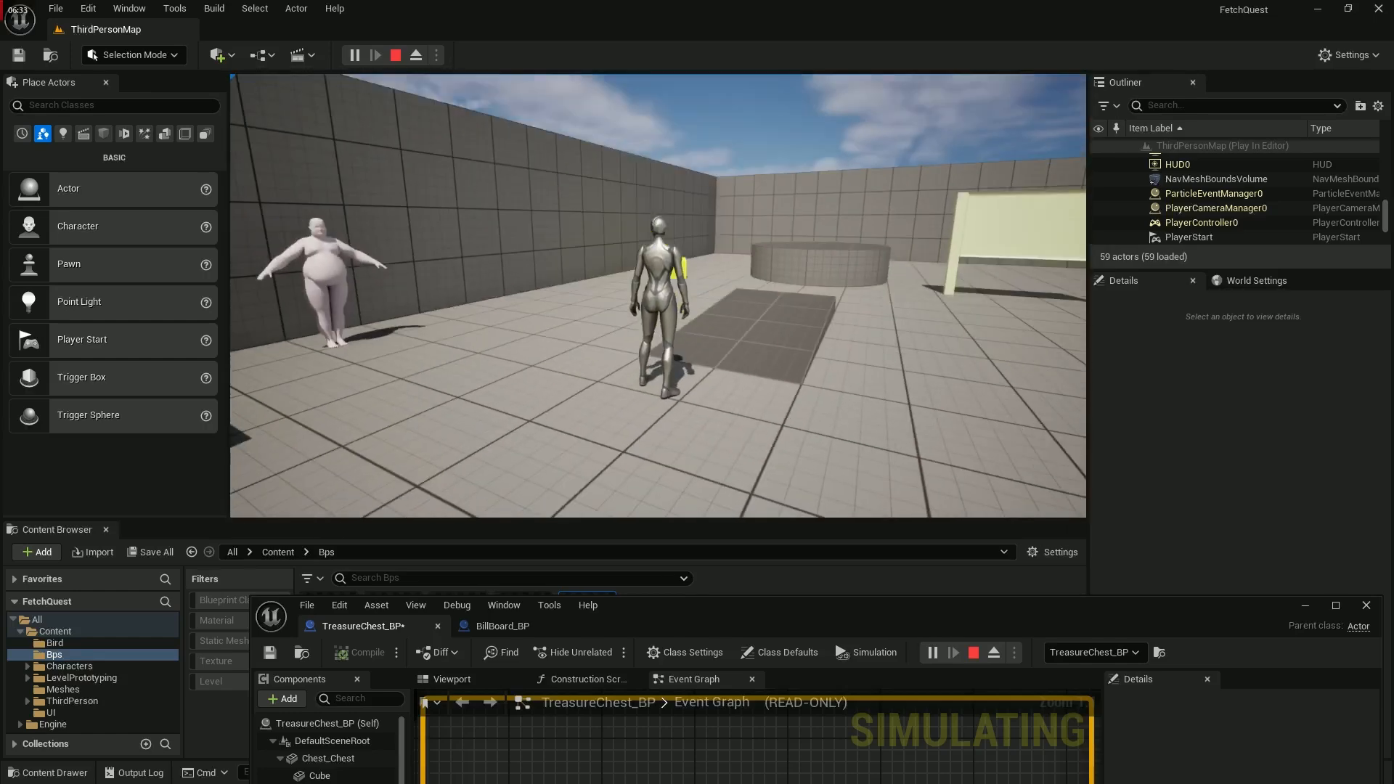
key("Escape")
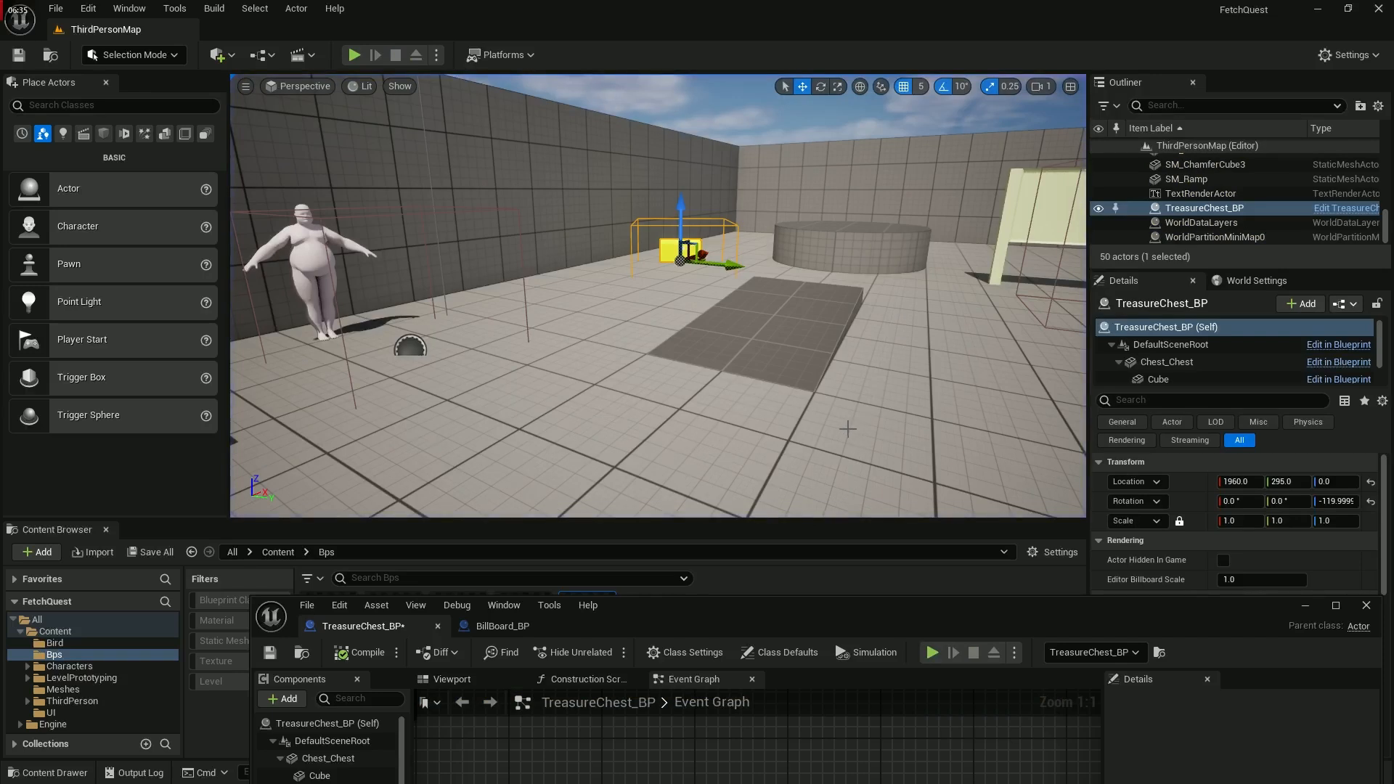